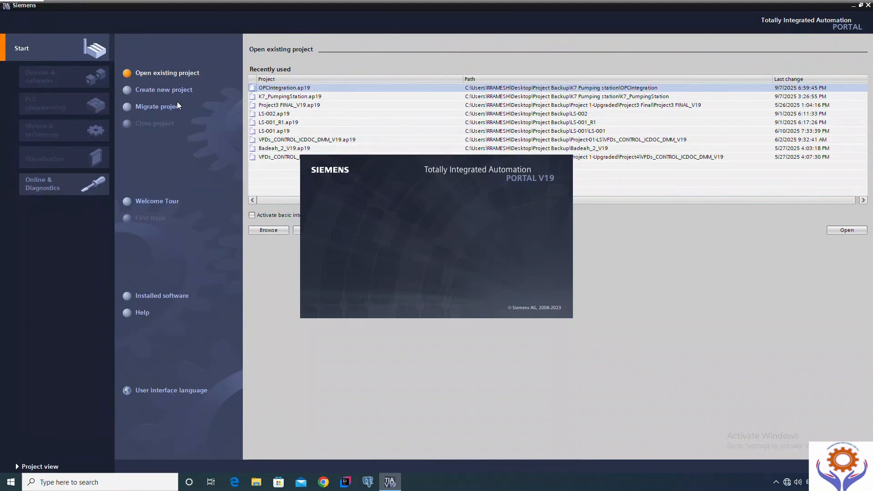
# - Create a new project named Wincc_Unified_Test with the comment Automation4All
pyautogui.click(128, 94)
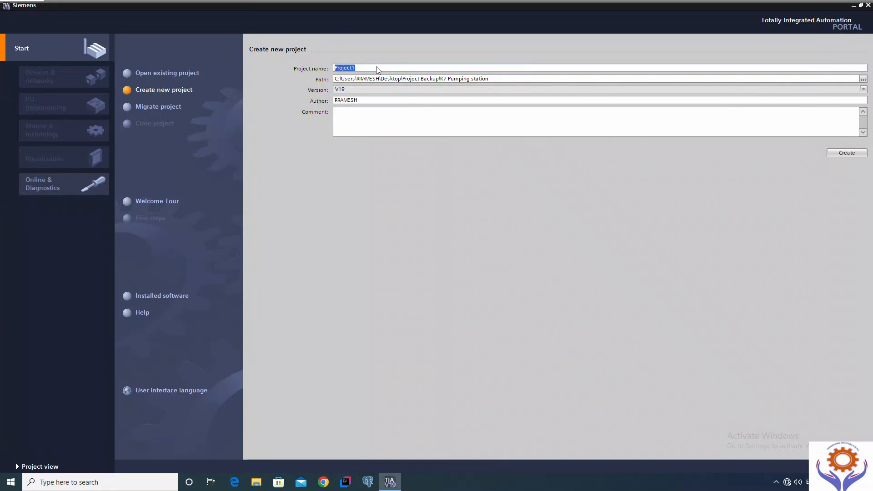
pyautogui.write('Winn')
pyautogui.write('cc')
pyautogui.write('_Unified')
pyautogui.write('_Test')
pyautogui.click(348, 114)
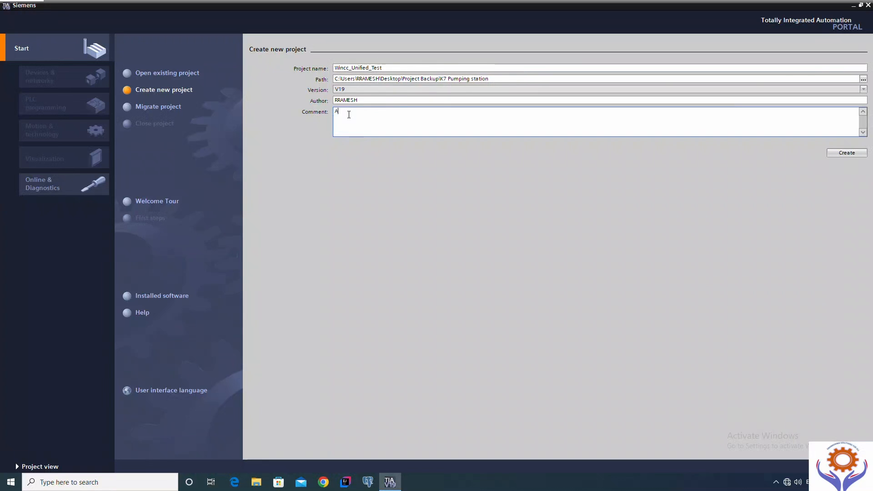
pyautogui.write('Automation4All')
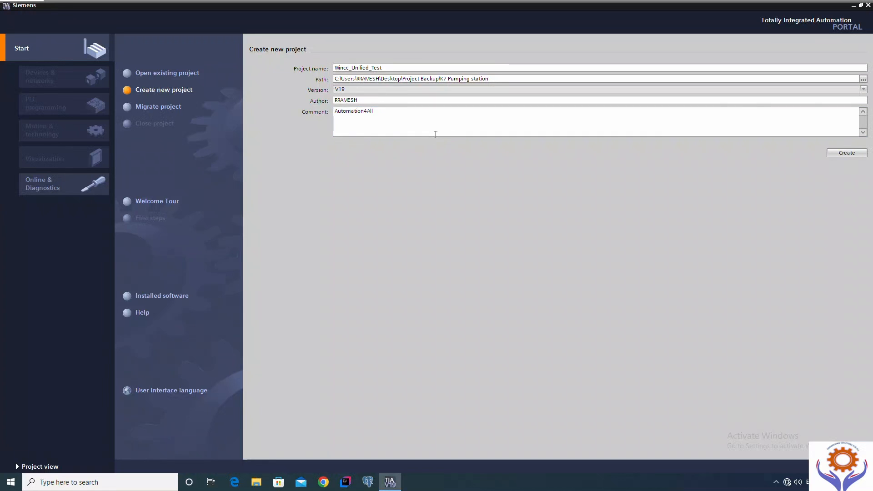
pyautogui.click(845, 153)
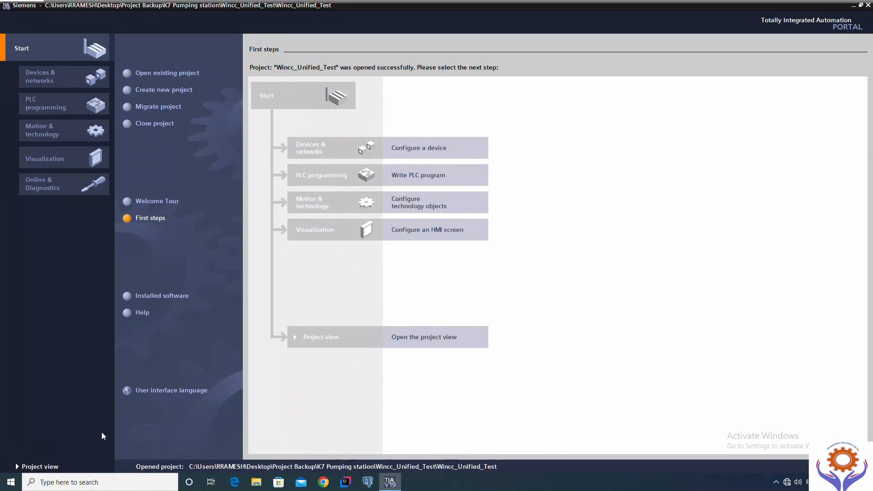
# - Open the project view and start adding a new device from the HMI category
pyautogui.click(51, 468)
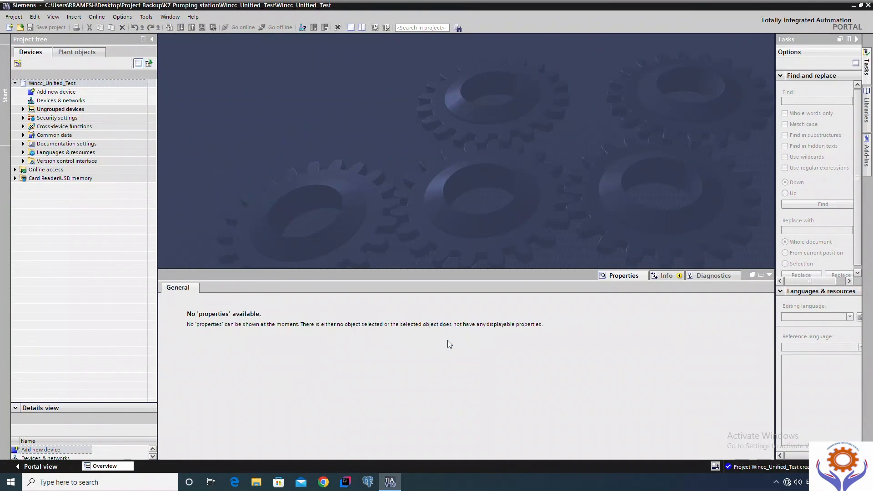
pyautogui.click(53, 93)
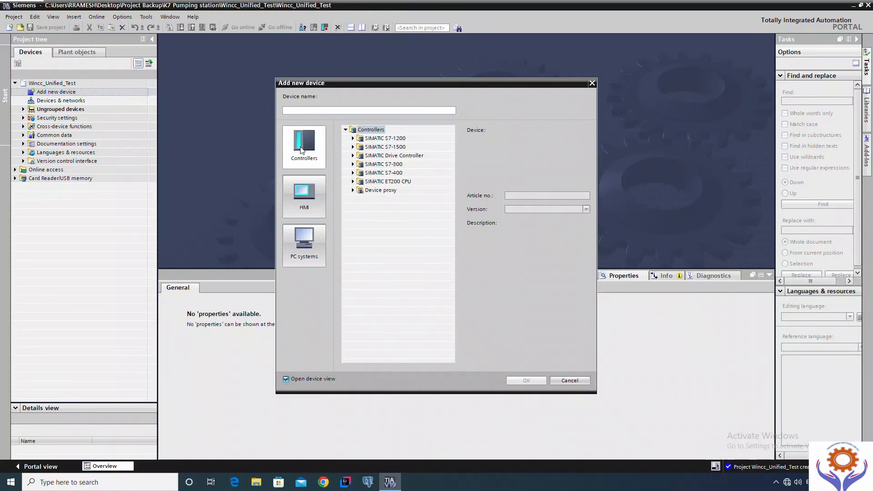
pyautogui.click(301, 198)
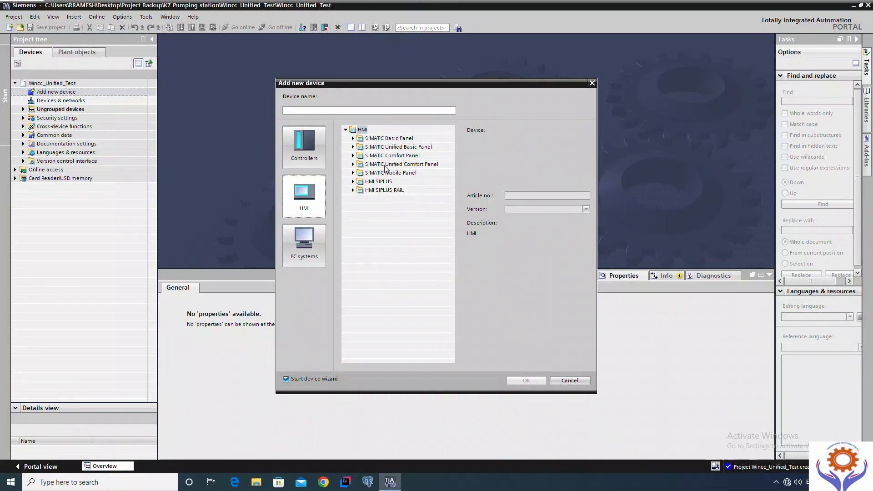
# - Examine the 4-inch and 12-inch models offered under SIMATIC Unified Basic Panel
pyautogui.click(353, 147)
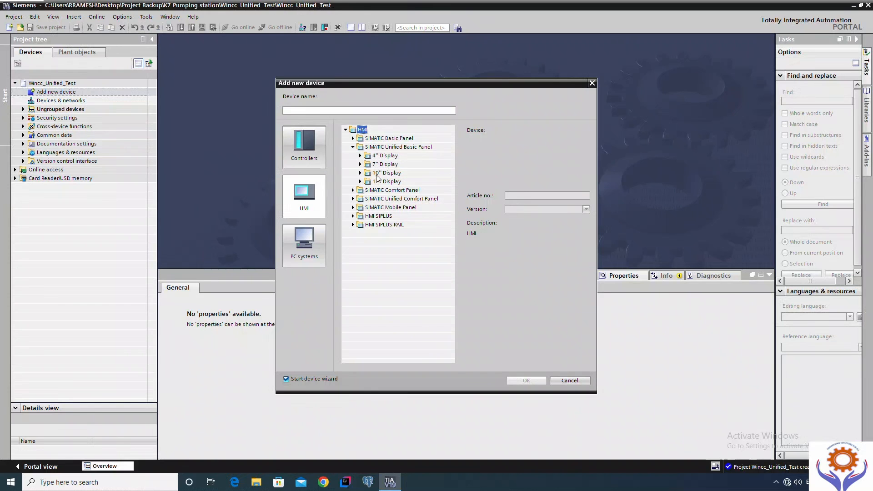
pyautogui.click(360, 155)
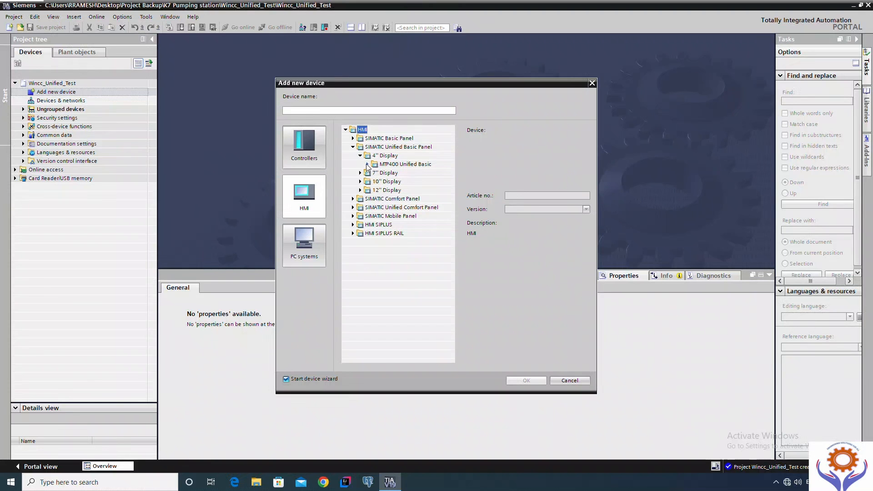
pyautogui.click(362, 190)
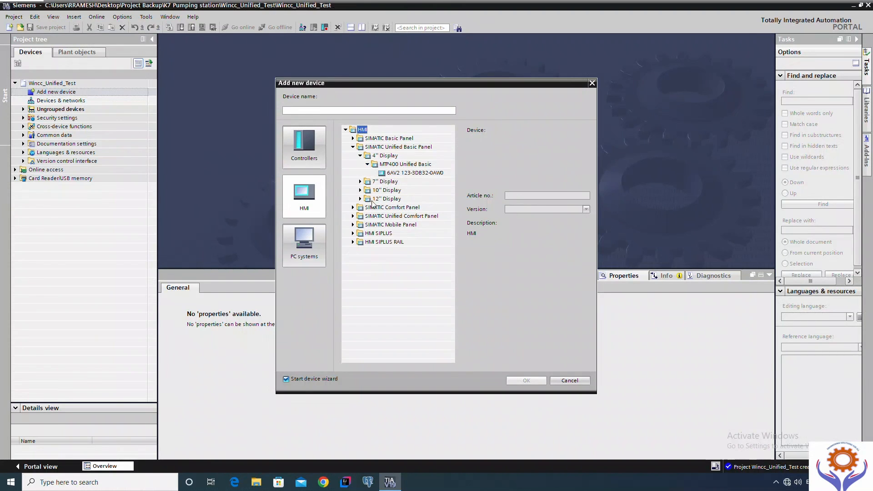
pyautogui.click(362, 199)
pyautogui.click(368, 208)
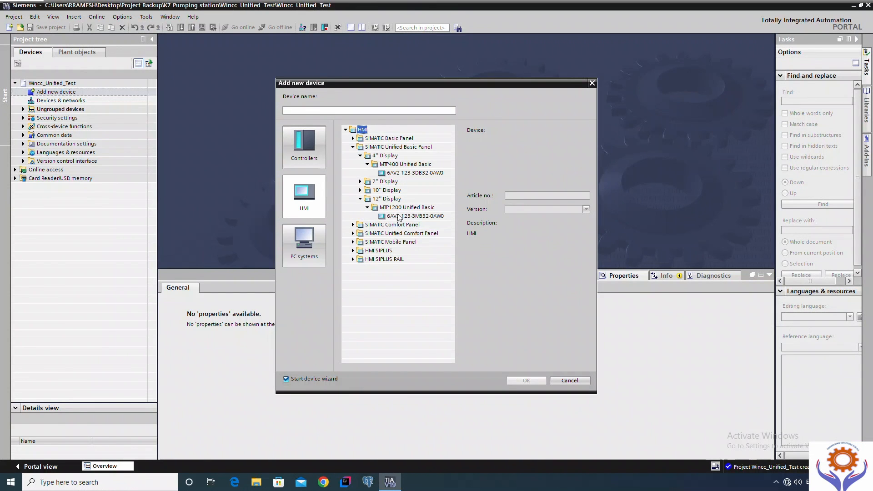
# - Add the 19-inch MTP1900 Unified Comfort panel, article 6AV2 128-3UB06-0AXx, version 19.0.0.0, to the project
pyautogui.click(353, 233)
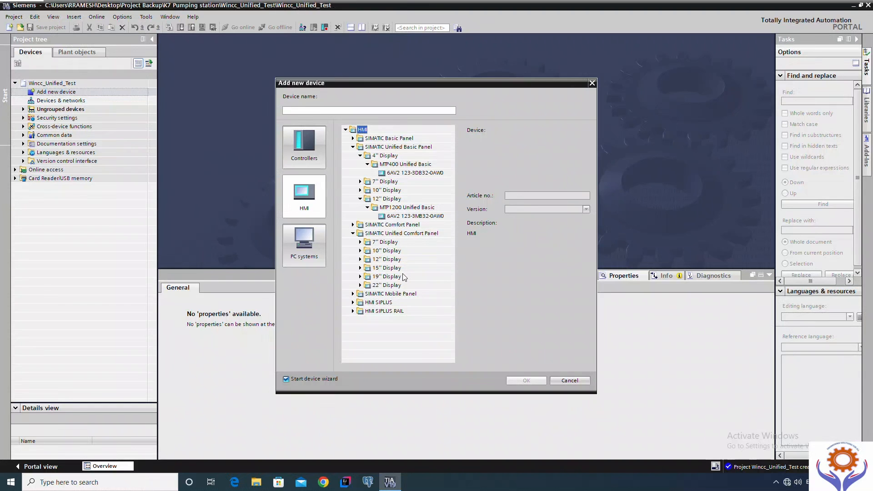
pyautogui.click(361, 286)
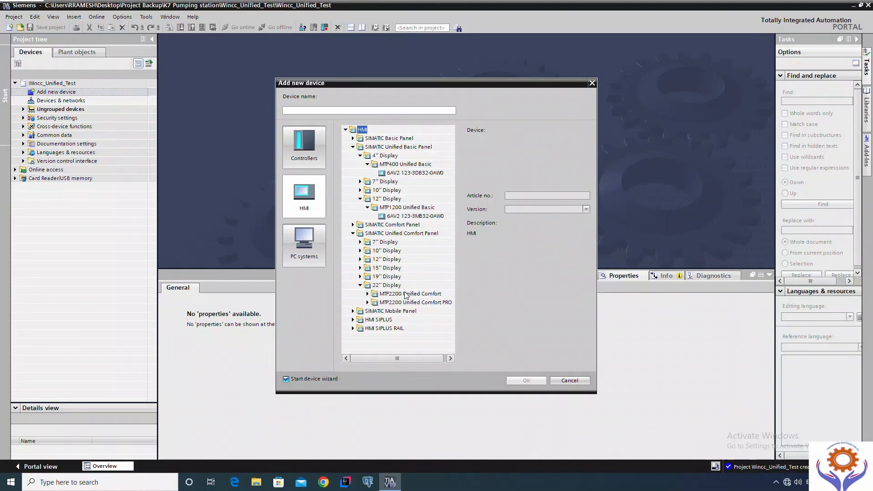
pyautogui.click(361, 277)
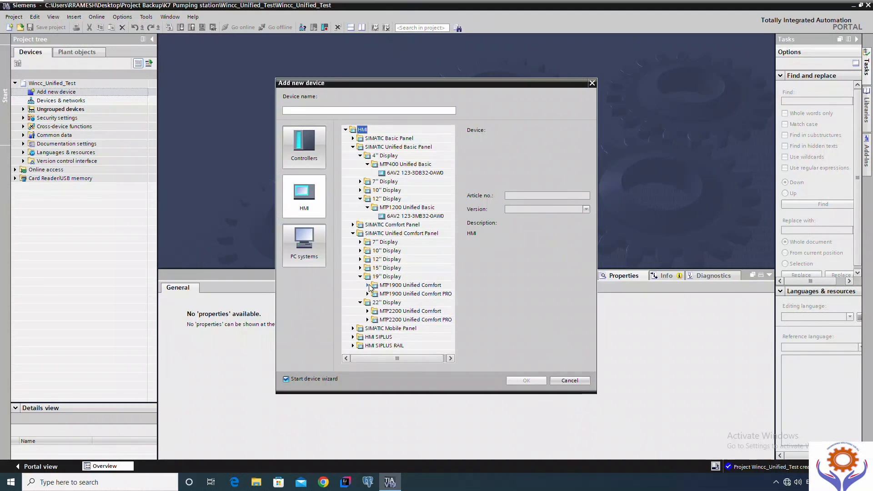
pyautogui.click(368, 285)
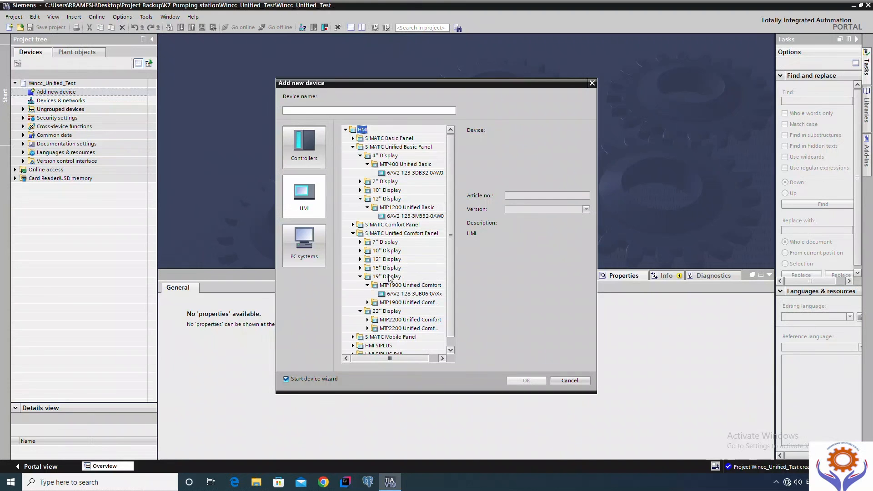
pyautogui.click(411, 294)
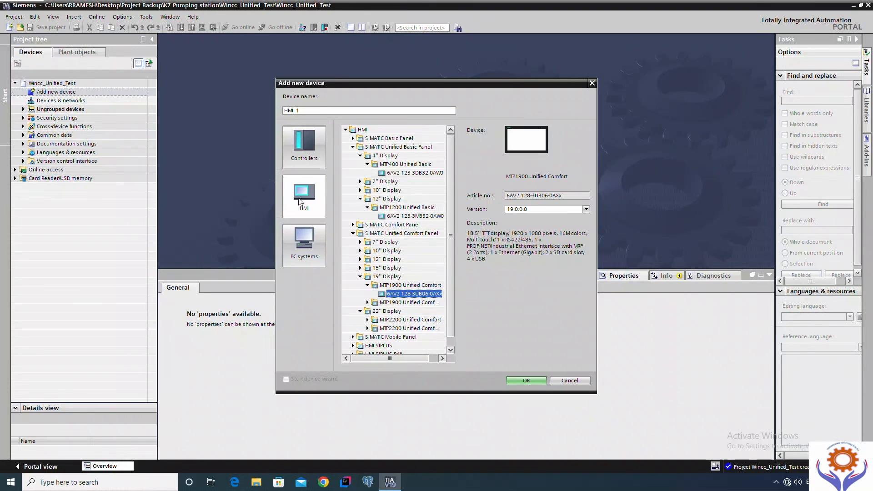
pyautogui.click(531, 381)
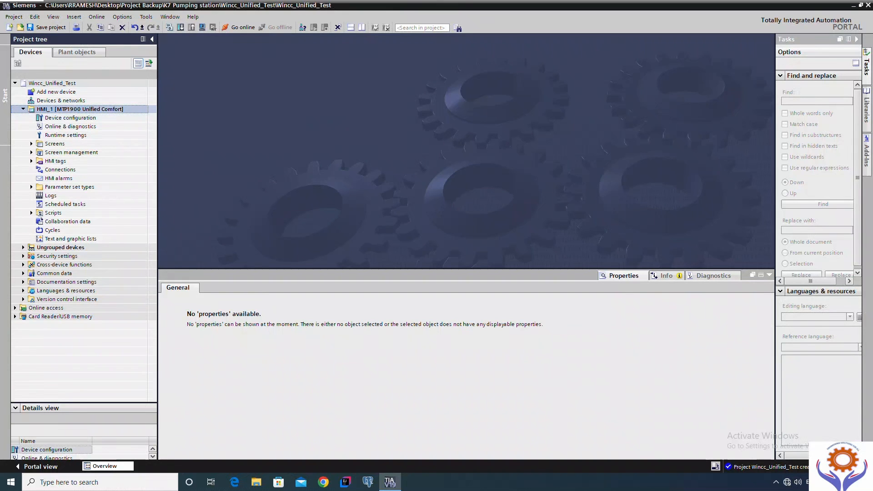
# - Add a SIMATIC WinCC Unified PC system, version 19.0.0.0, from the SIMATIC HMI applications as a second device
pyautogui.click(23, 110)
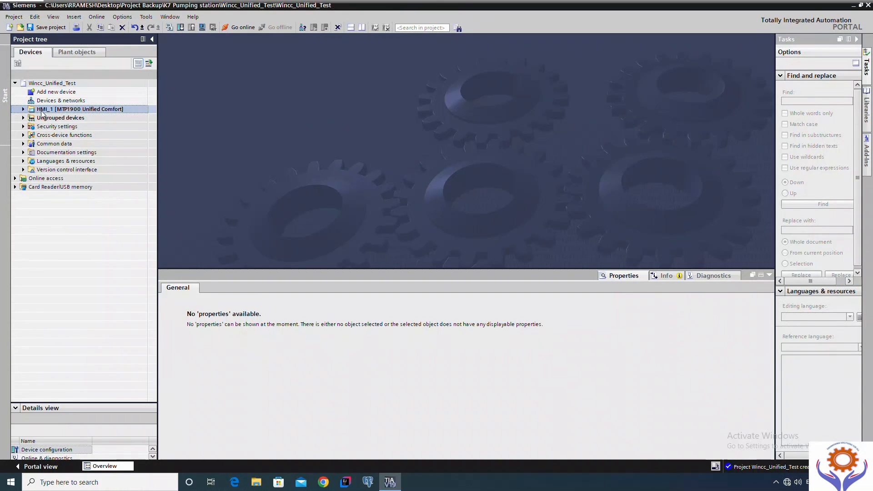
pyautogui.doubleClick(57, 93)
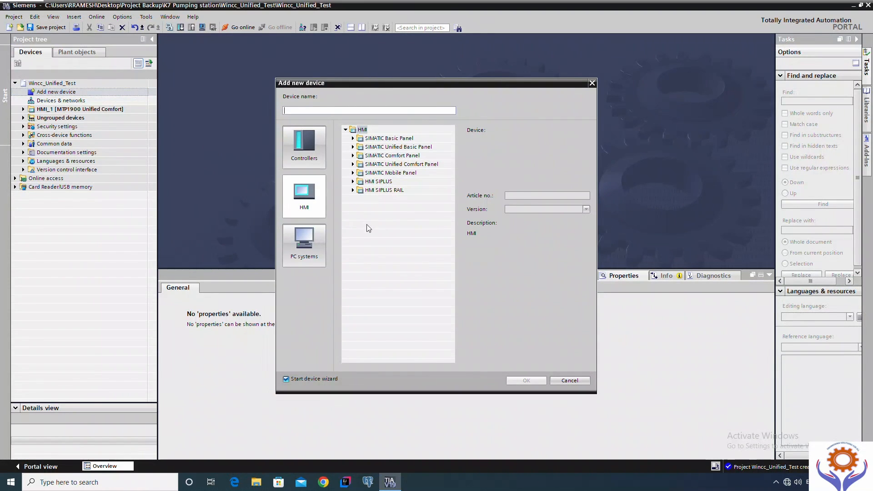
pyautogui.click(304, 243)
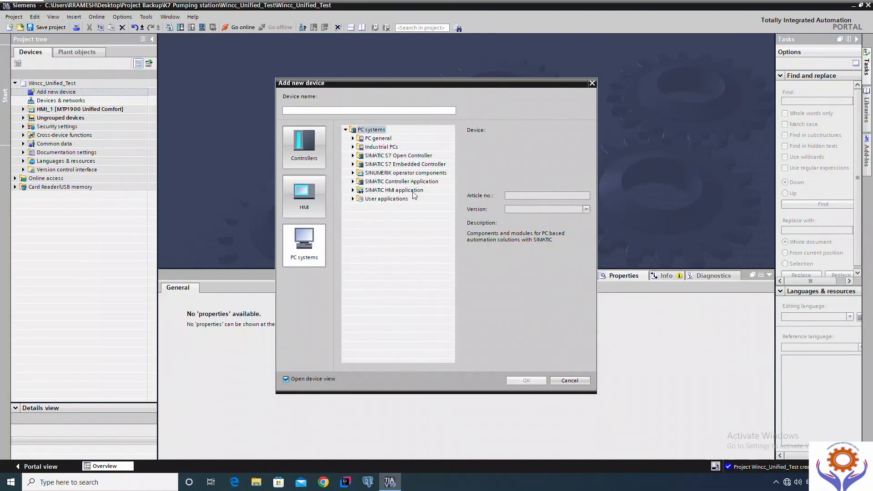
pyautogui.click(354, 190)
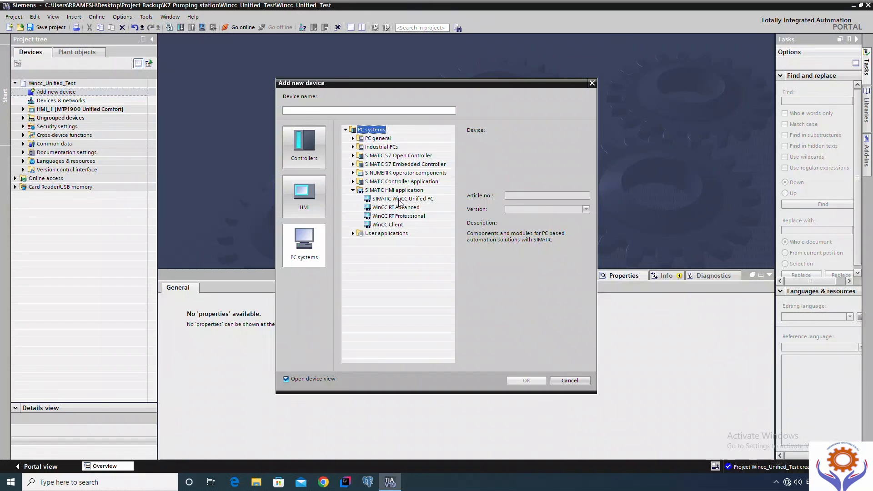
pyautogui.click(383, 200)
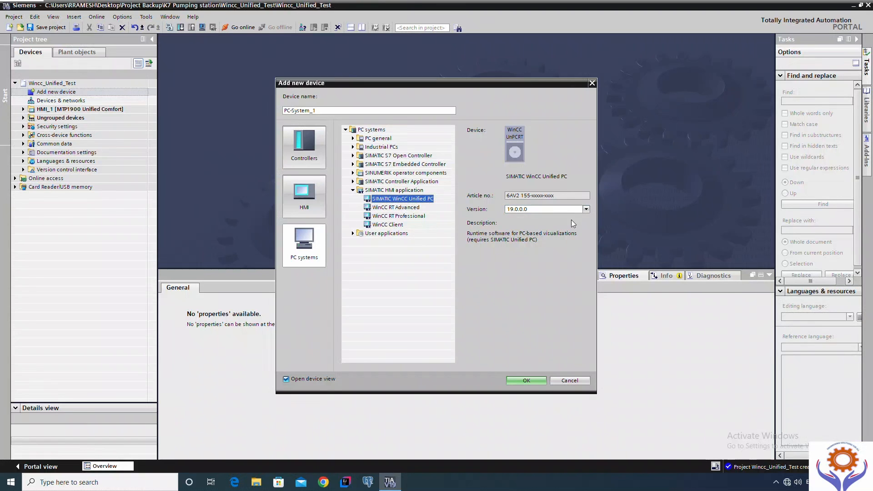
pyautogui.click(586, 211)
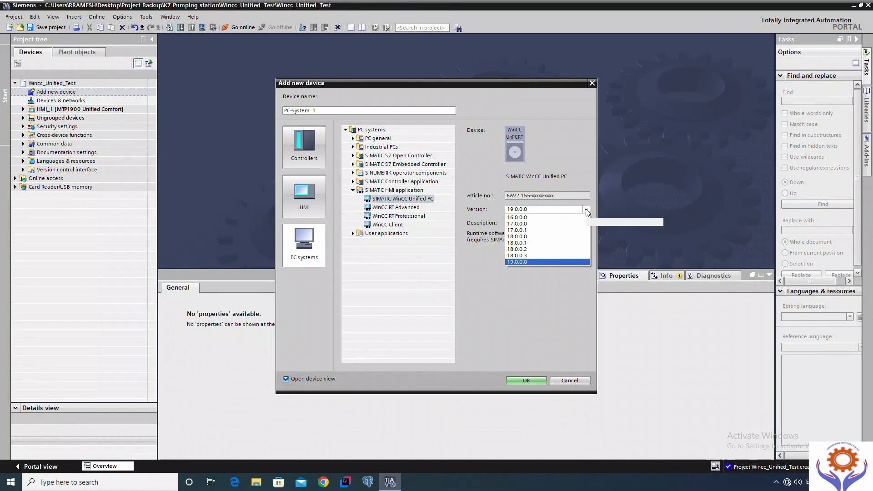
pyautogui.click(586, 211)
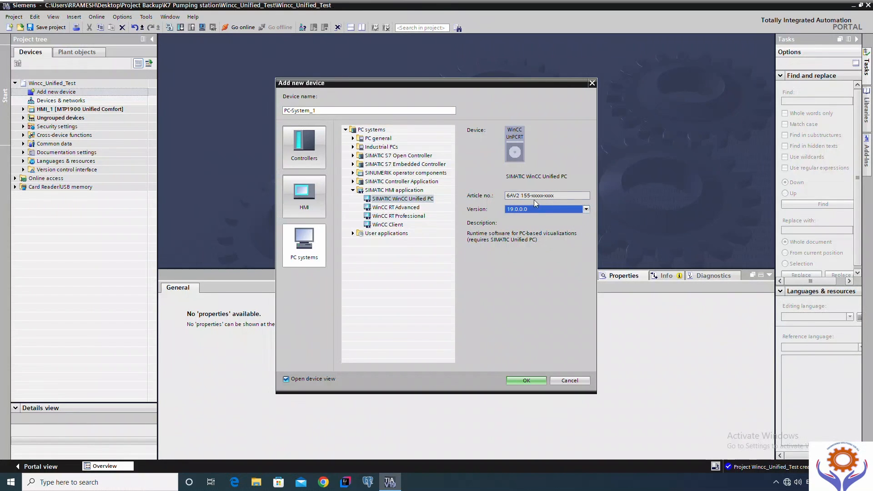
pyautogui.click(526, 379)
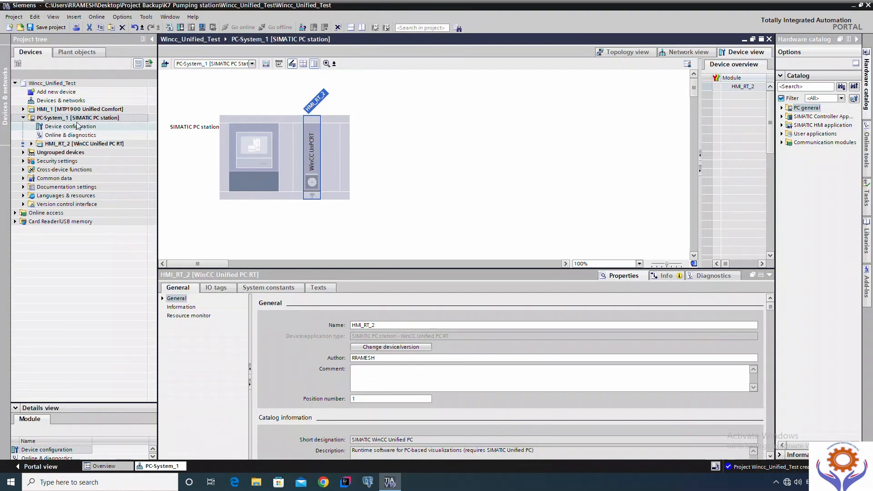
# - Rename the new SIMATIC PC station as Unified_PC_HMI
pyautogui.click(51, 119)
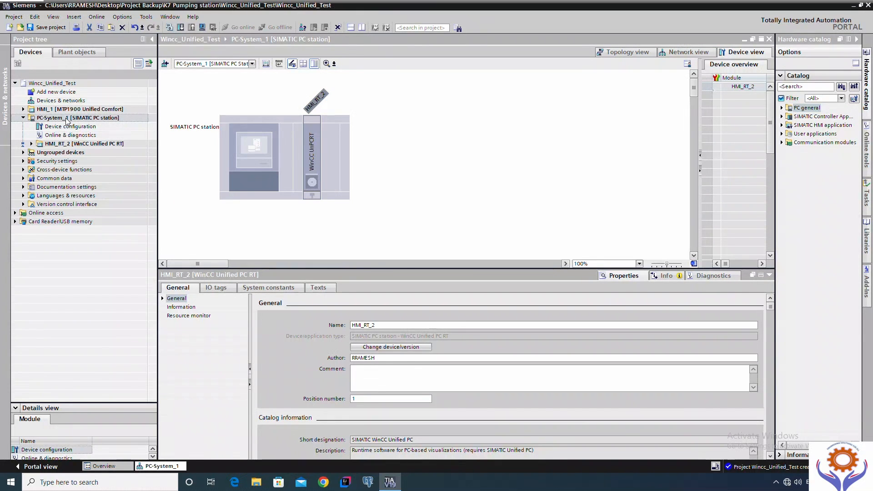
pyautogui.rightClick(100, 119)
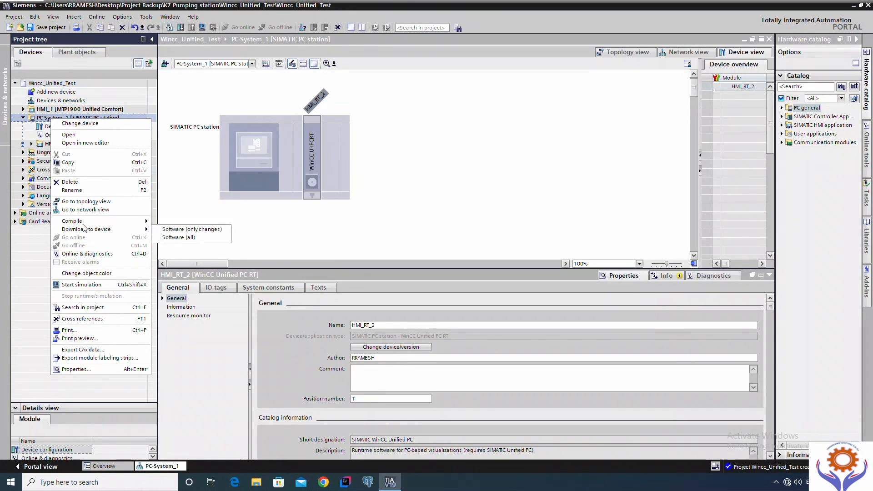
pyautogui.click(91, 190)
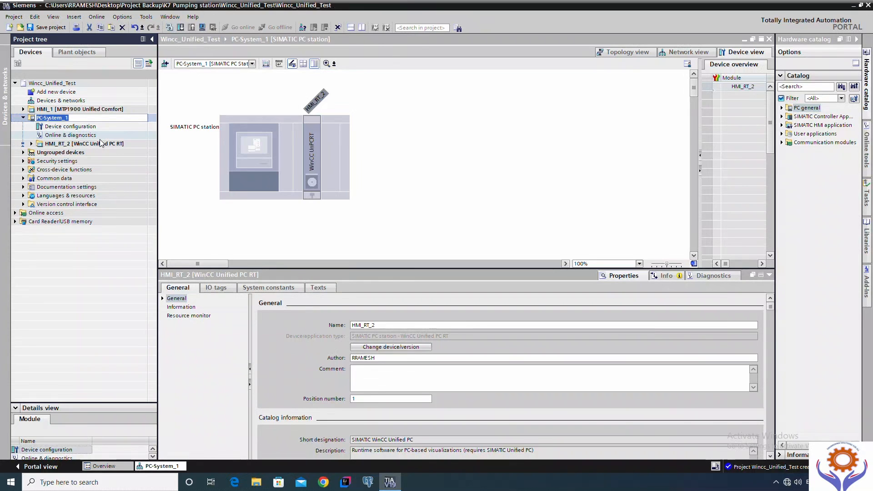
pyautogui.write('Unified_PC')
pyautogui.write('_HMI')
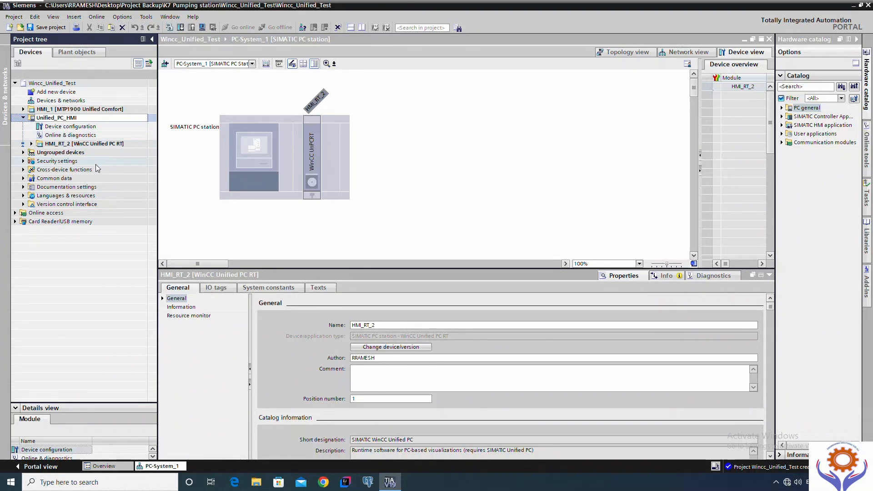
pyautogui.click(103, 127)
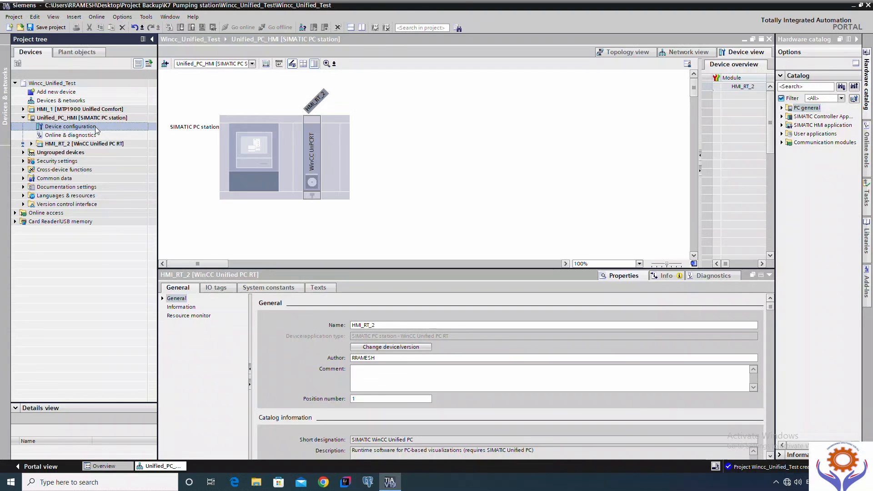
# - Expand the HMI_RT_2 runtime under Unified_PC_HMI and its HMI tags folder to examine their contents
pyautogui.click(32, 144)
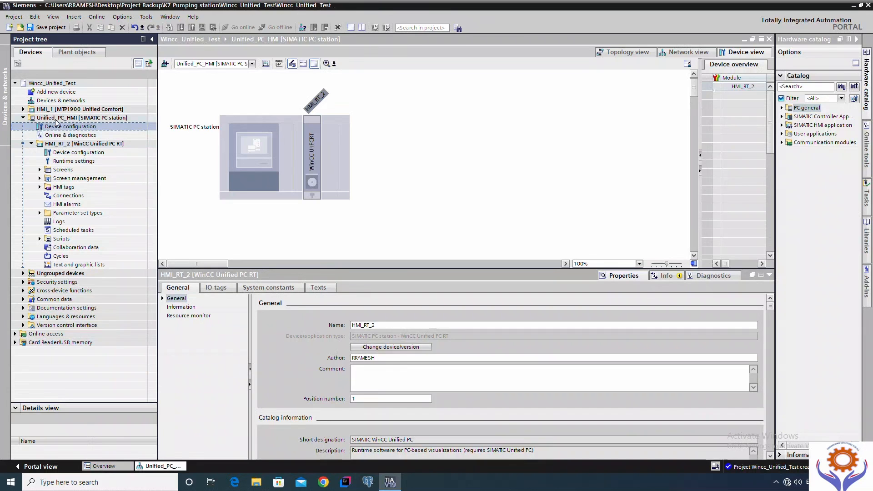
pyautogui.click(62, 145)
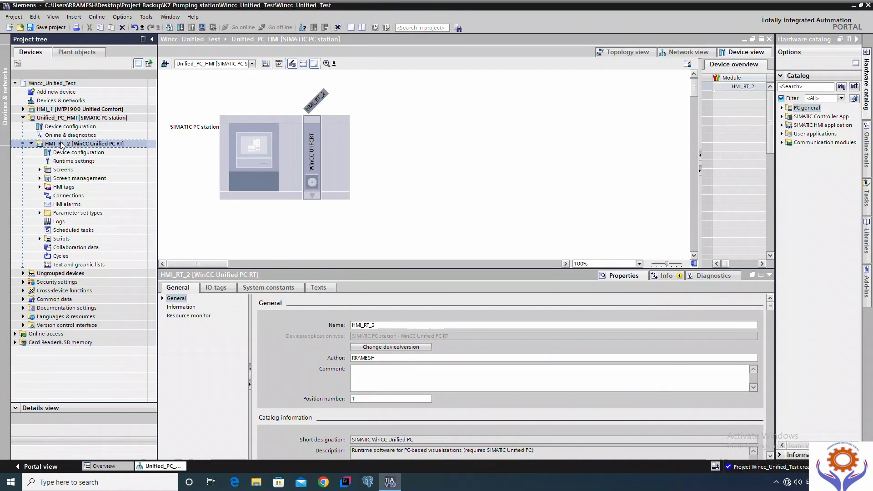
pyautogui.rightClick(62, 144)
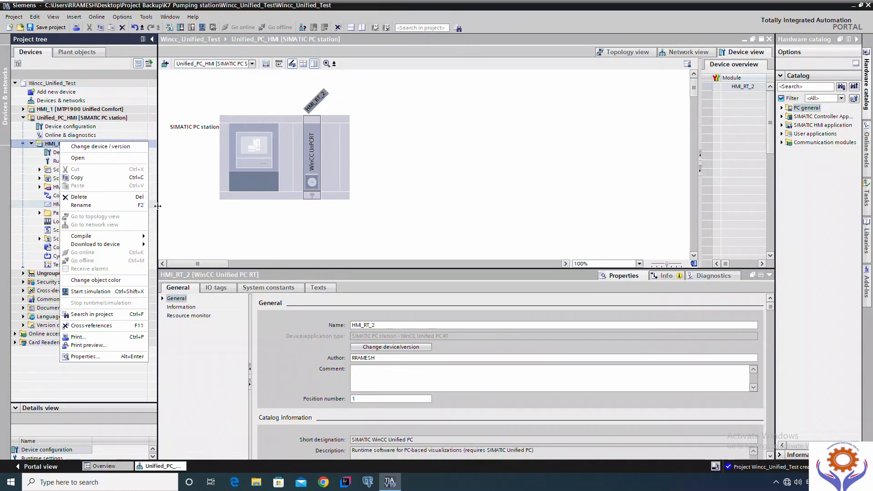
pyautogui.click(154, 201)
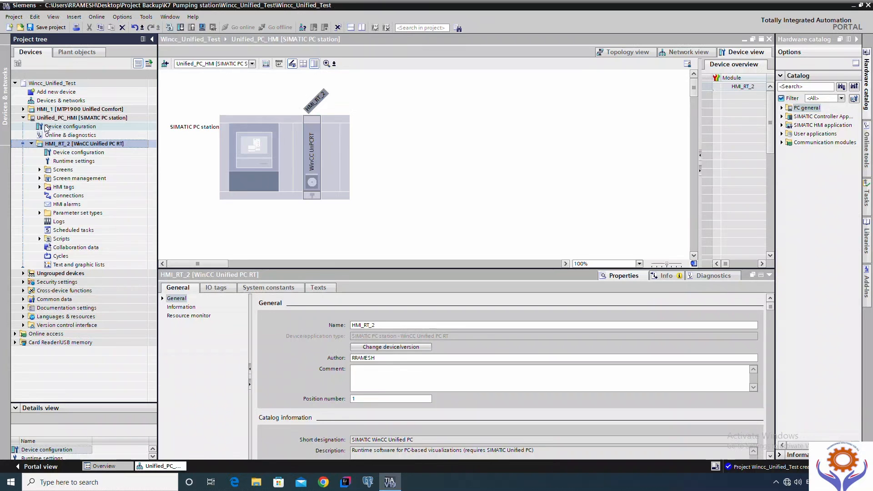
pyautogui.click(40, 187)
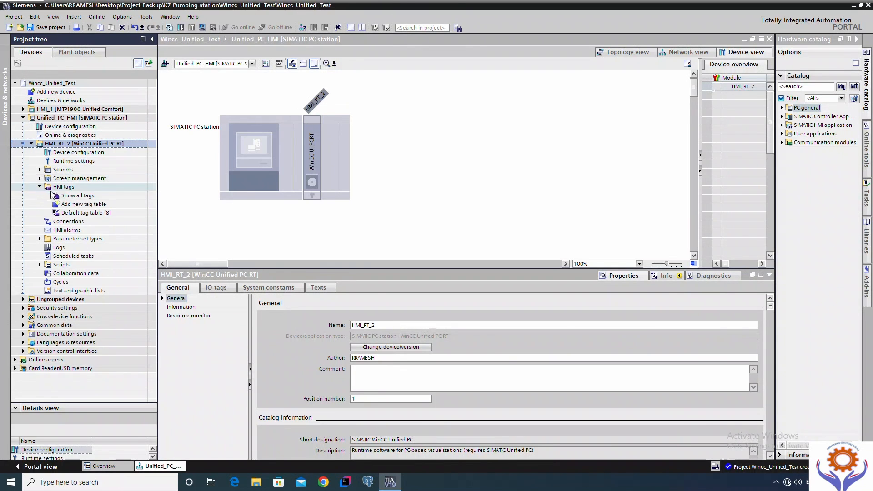
# - Open the default tag table of HMI_RT_2 and add an HMI tag named Vertical Position
pyautogui.doubleClick(79, 213)
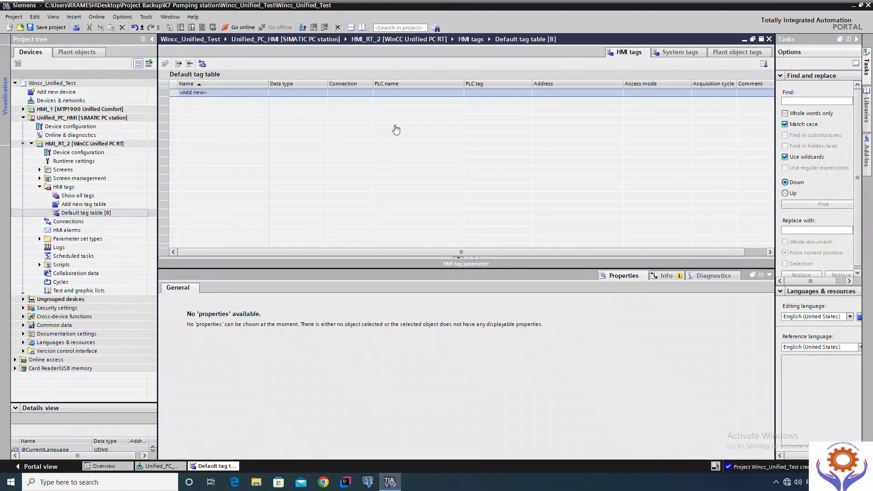
pyautogui.click(220, 96)
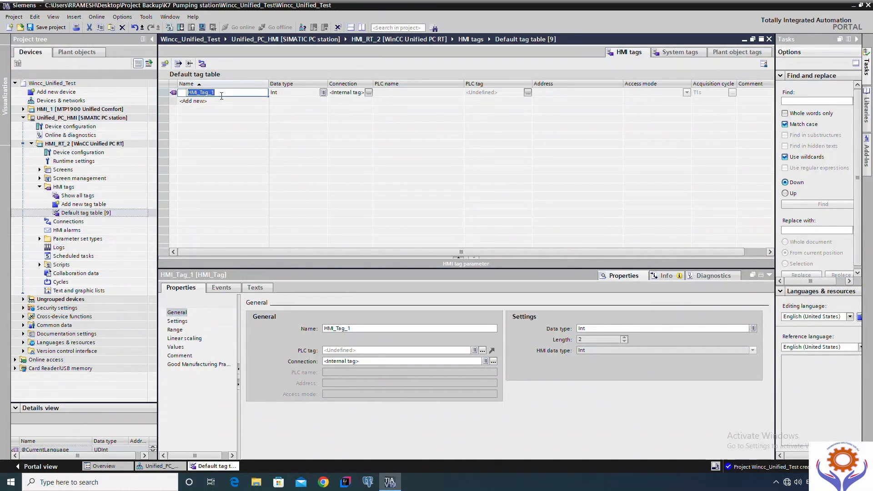
pyautogui.write('Ve')
pyautogui.write('rtical Position')
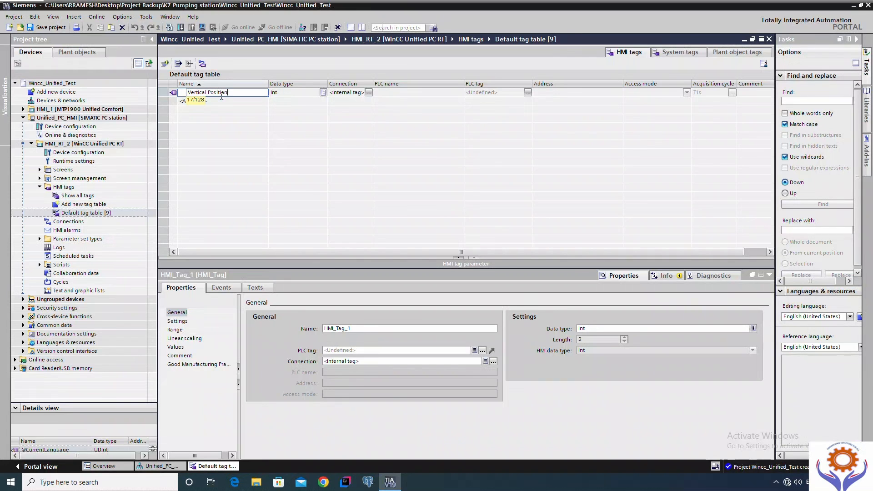
pyautogui.press('Return')
# - Add a second HMI tag named Lateral Position to the default tag table
pyautogui.doubleClick(217, 102)
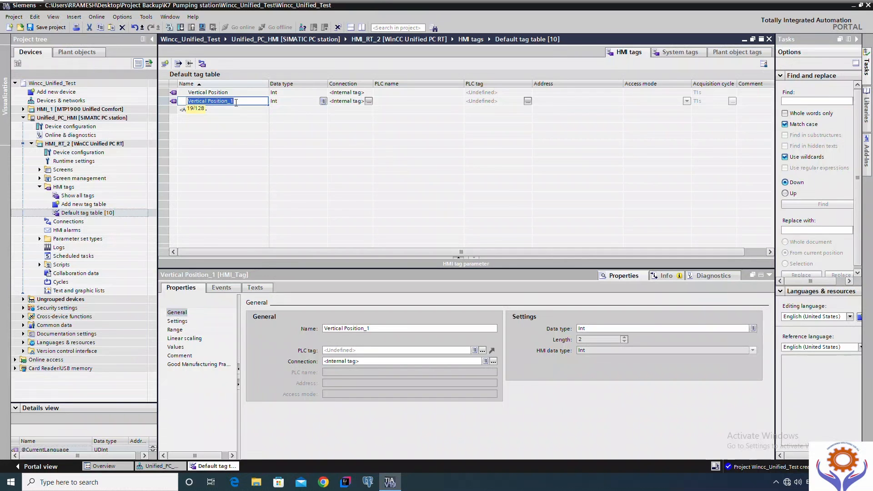
pyautogui.write('H')
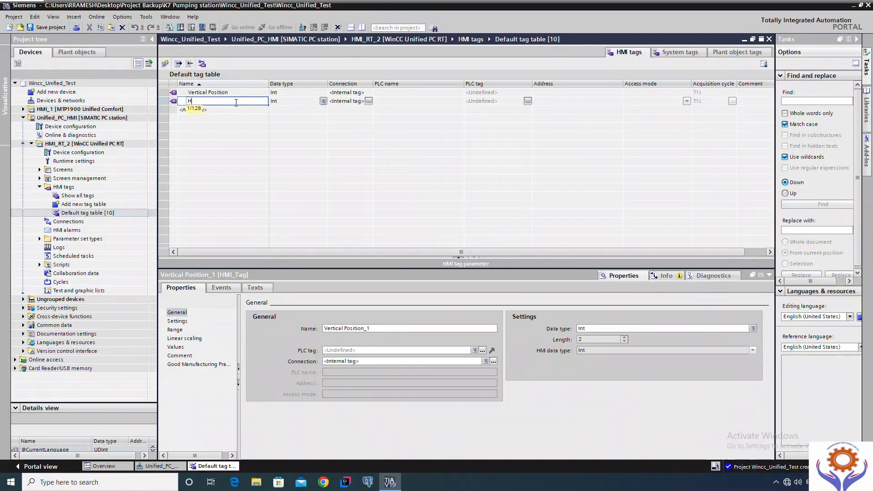
pyautogui.press('BackSpace')
pyautogui.write('Lateral Position')
# - Add a third HMI tag named Rotational Poisition to the default tag table
pyautogui.click(223, 110)
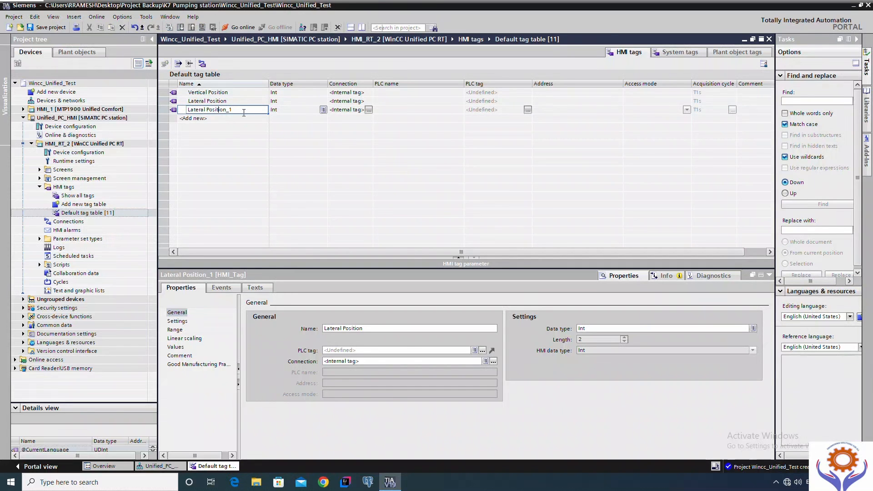
pyautogui.moveTo(244, 113); pyautogui.dragTo(190, 116)
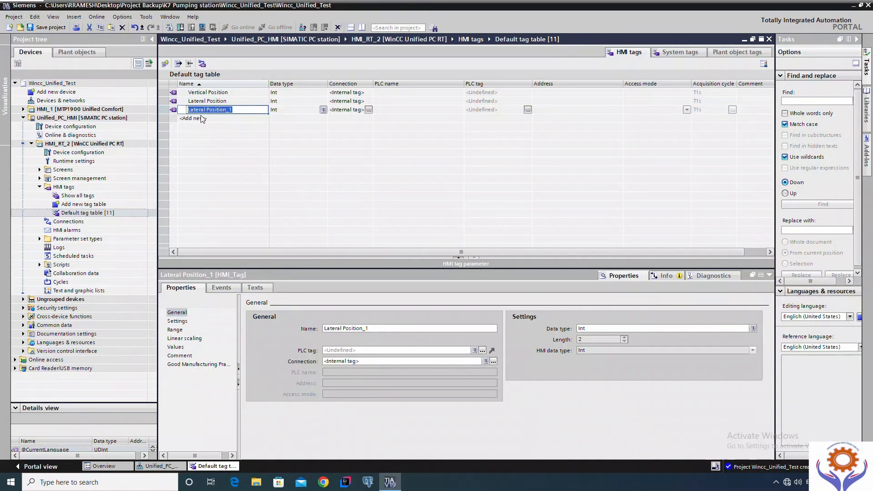
pyautogui.write('Rota')
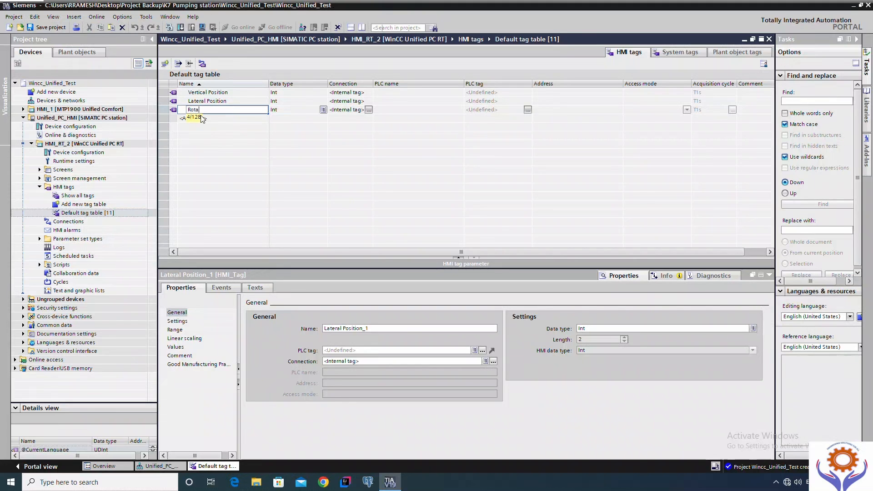
pyautogui.write('tional Poisition')
pyautogui.press('Return')
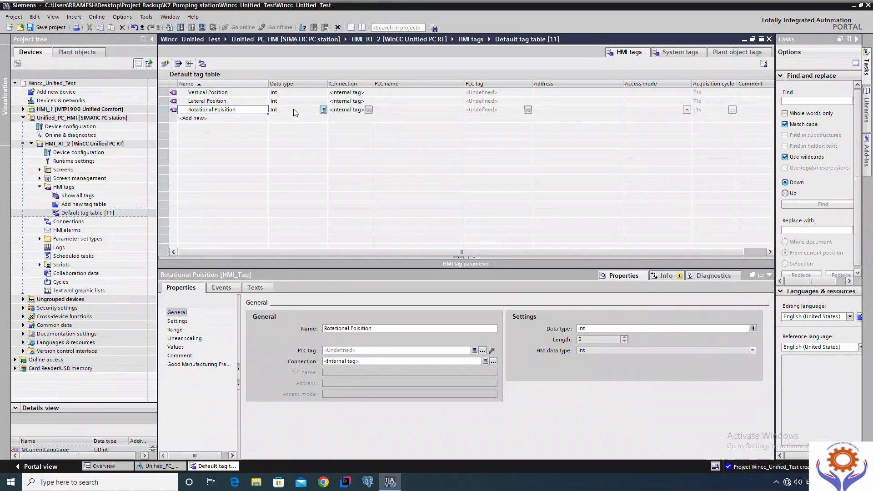
# - Add a fourth HMI tag named Default Tag to the default tag table
pyautogui.doubleClick(219, 119)
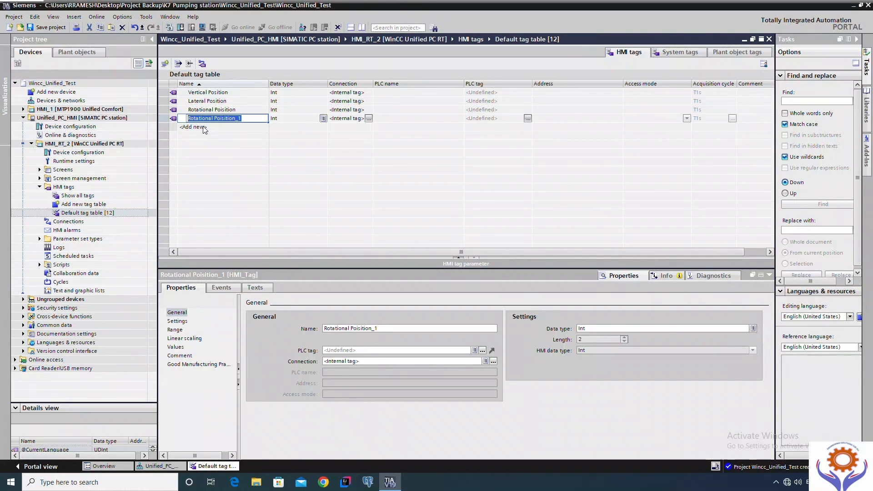
pyautogui.write('R')
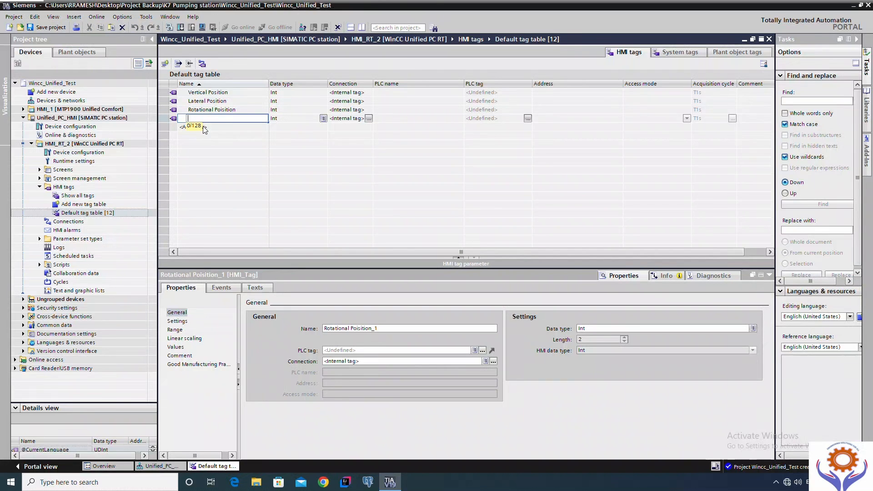
pyautogui.write('Default Tag')
pyautogui.click(272, 144)
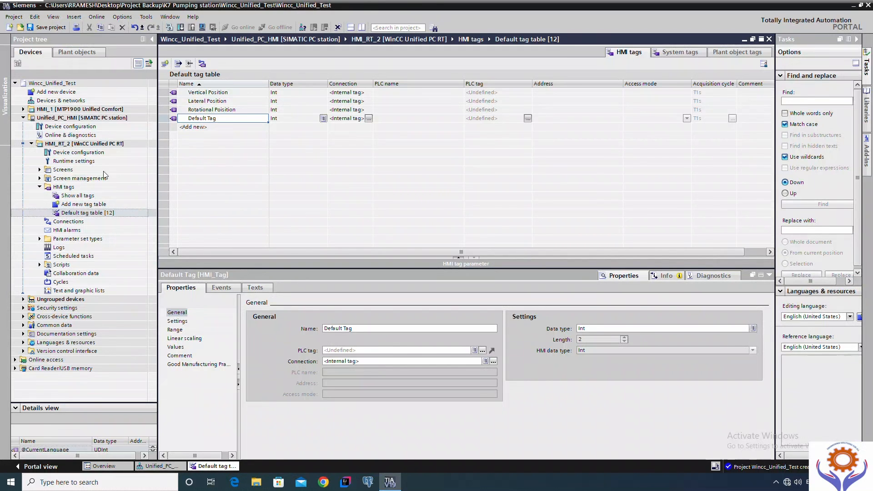
# - Add a new screen to HMI_RT_2 and collapse the properties area to enlarge the drawing space
pyautogui.click(39, 187)
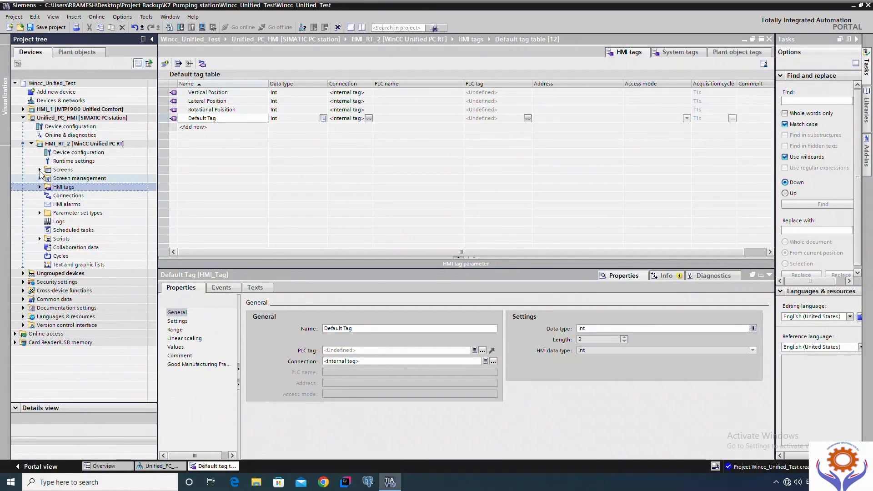
pyautogui.click(40, 170)
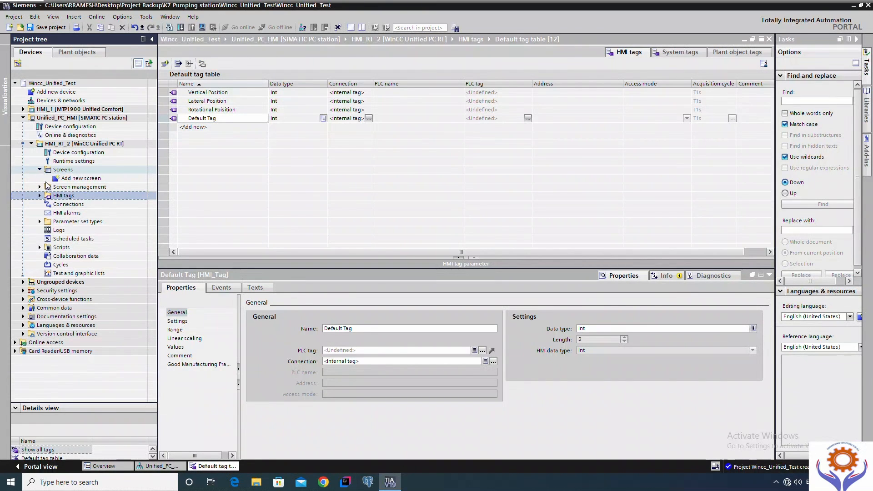
pyautogui.click(78, 178)
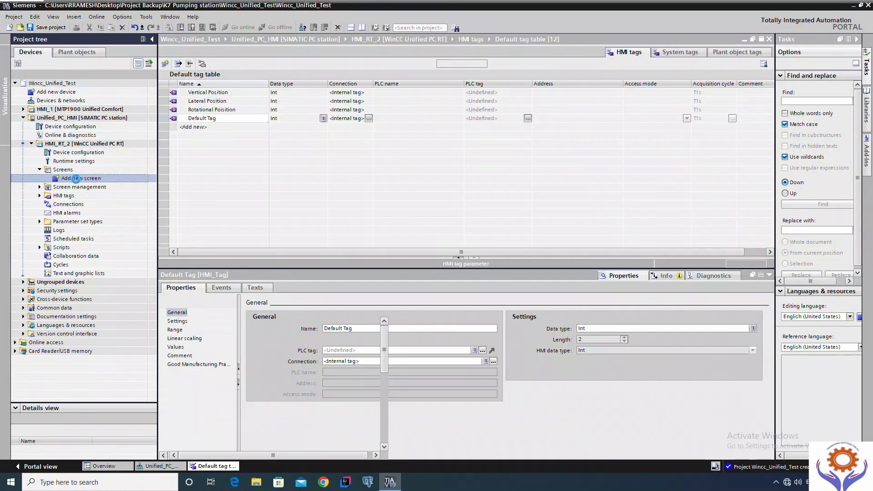
pyautogui.doubleClick(76, 178)
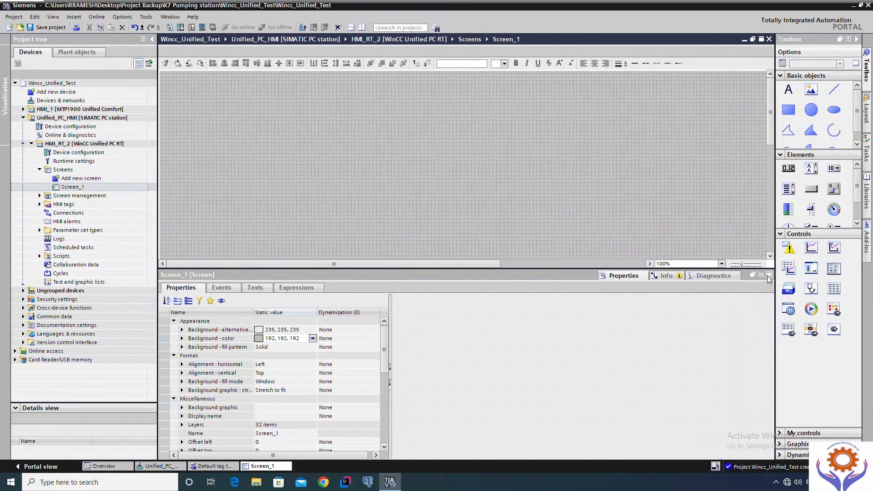
pyautogui.click(769, 275)
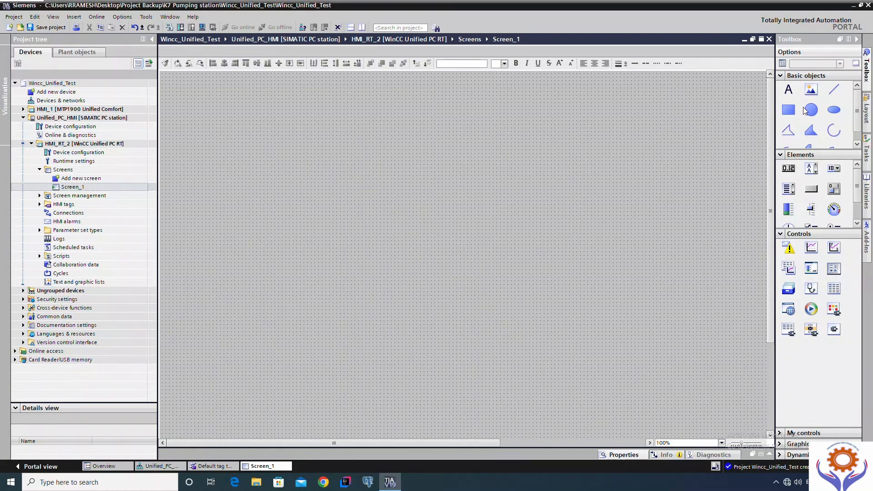
# - Place a text label reading Vertical Position near the screen's upper-left corner and format it bold at size 17
pyautogui.moveTo(789, 91); pyautogui.dragTo(200, 103)
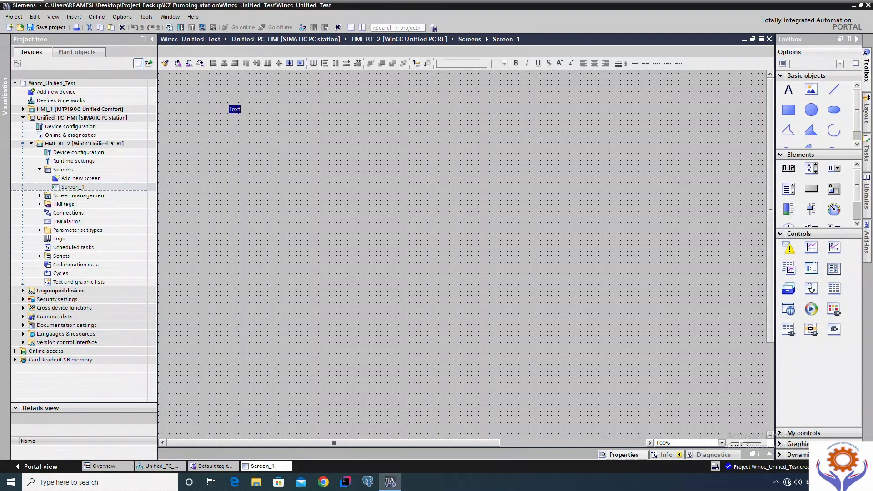
pyautogui.write('Vertical Position')
pyautogui.moveTo(219, 105); pyautogui.dragTo(194, 96)
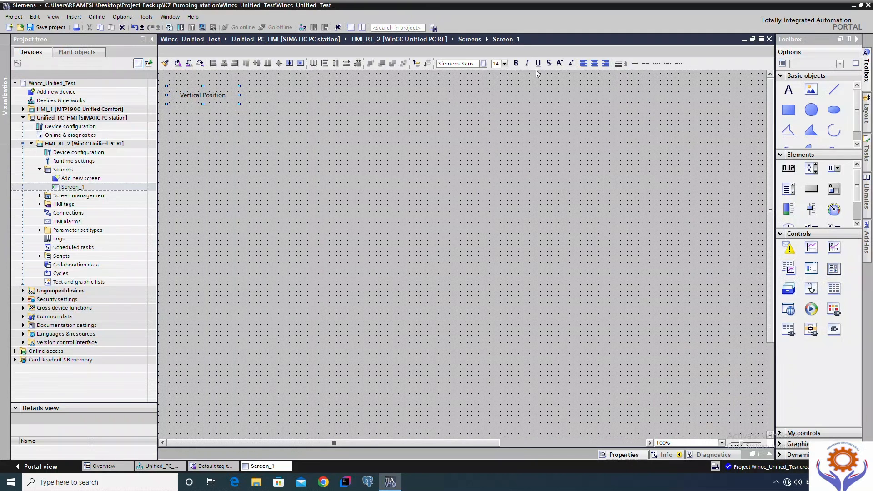
pyautogui.click(505, 64)
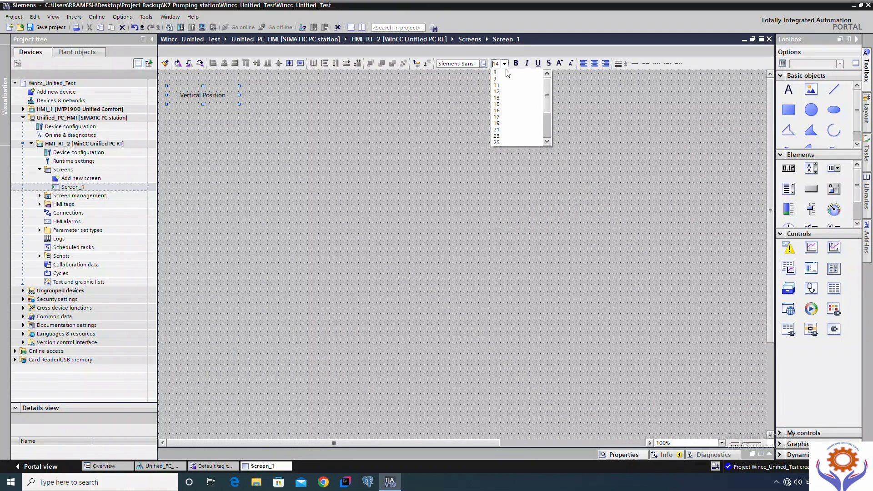
pyautogui.click(497, 117)
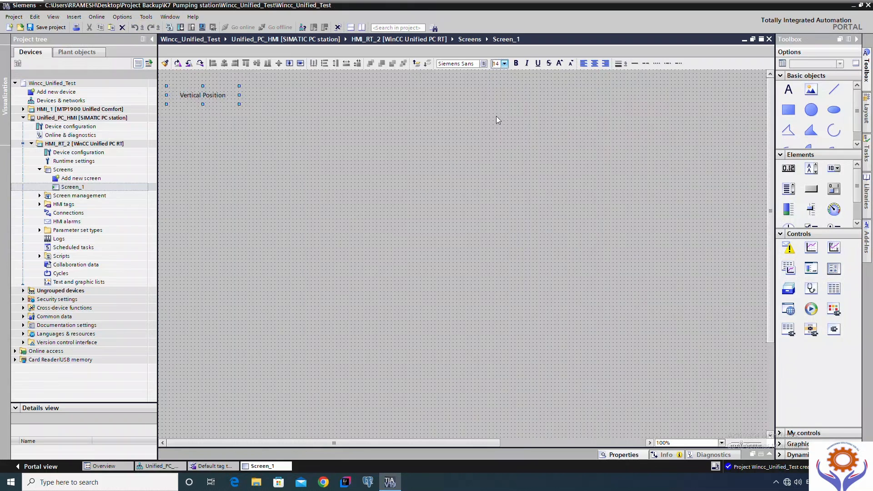
pyautogui.click(517, 64)
# - Duplicate the Vertical Position label twice and arrange the copies one below the other under the original
pyautogui.click(213, 94)
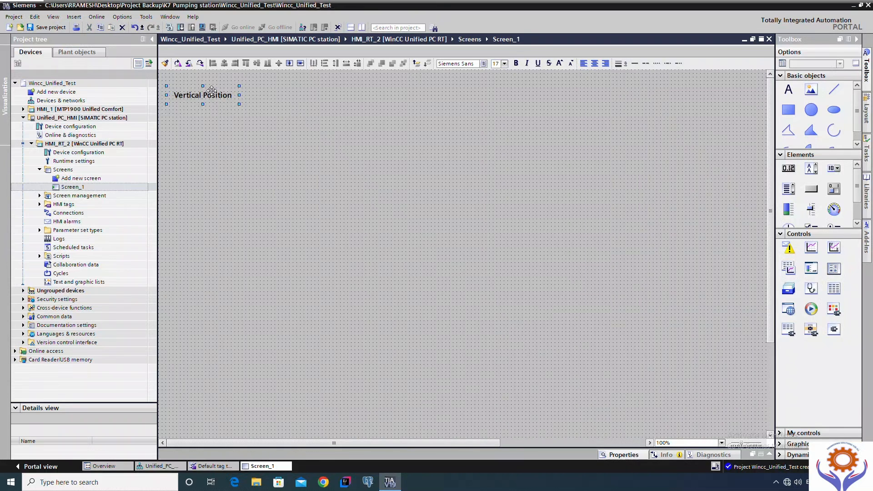
pyautogui.hotkey('ctrl', 'v')
pyautogui.click(173, 150)
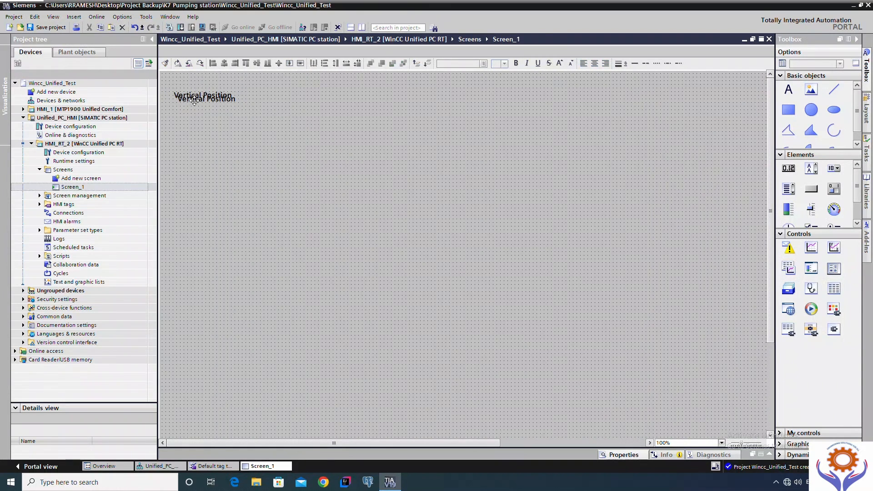
pyautogui.moveTo(196, 98); pyautogui.dragTo(188, 153)
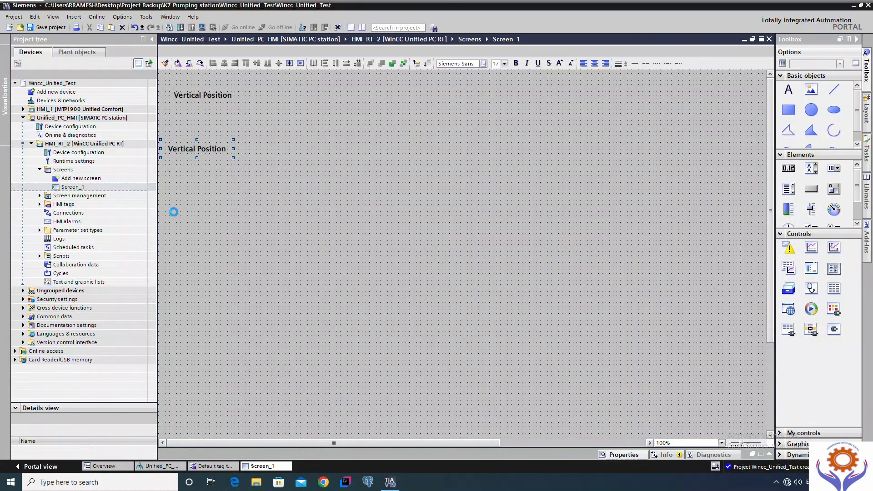
pyautogui.hotkey('ctrl', 'v')
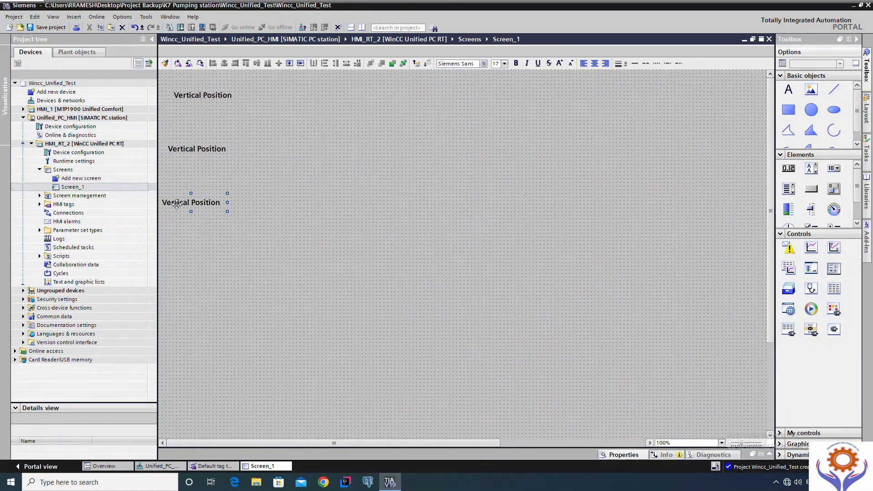
pyautogui.moveTo(179, 199); pyautogui.dragTo(182, 197)
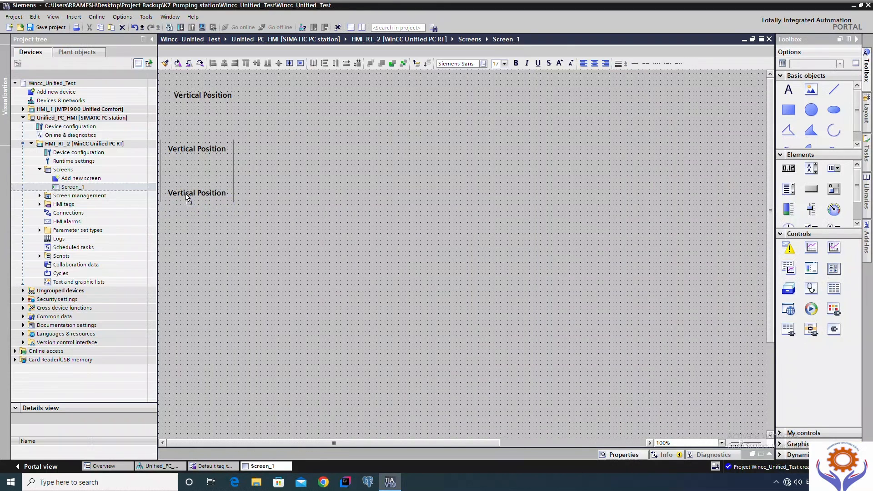
# - Change the text of the middle label to Rotational Position
pyautogui.moveTo(187, 148); pyautogui.dragTo(185, 147)
pyautogui.doubleClick(186, 146)
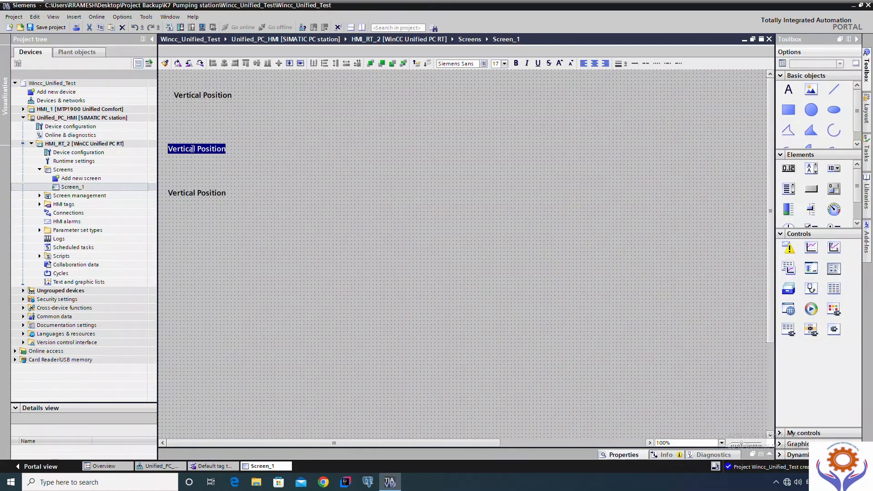
pyautogui.moveTo(196, 147); pyautogui.dragTo(168, 156)
pyautogui.write('Rotatio')
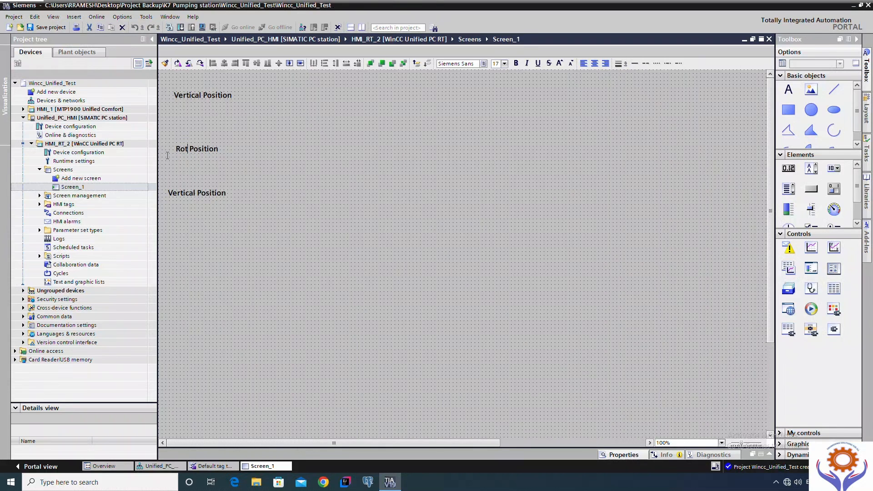
pyautogui.write('nal')
# - Change the text of the lowest label to Lateral Position
pyautogui.click(177, 190)
pyautogui.doubleClick(201, 194)
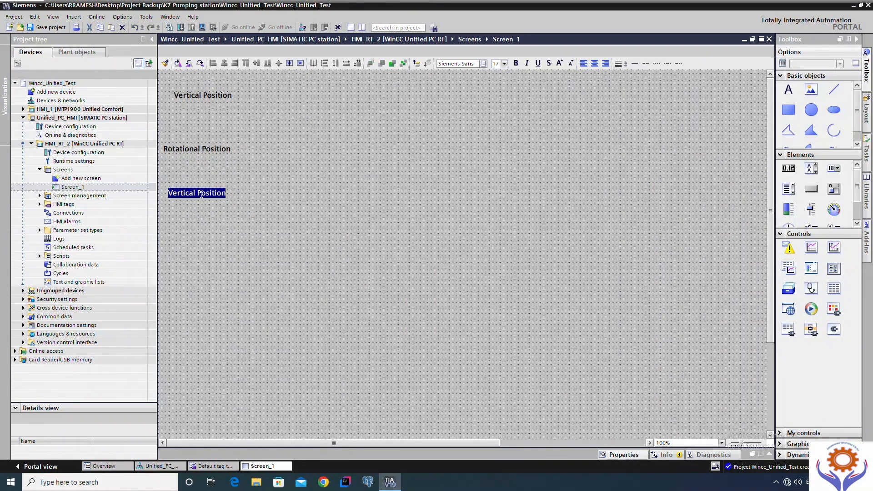
pyautogui.moveTo(195, 193); pyautogui.dragTo(152, 193)
pyautogui.write('Latera')
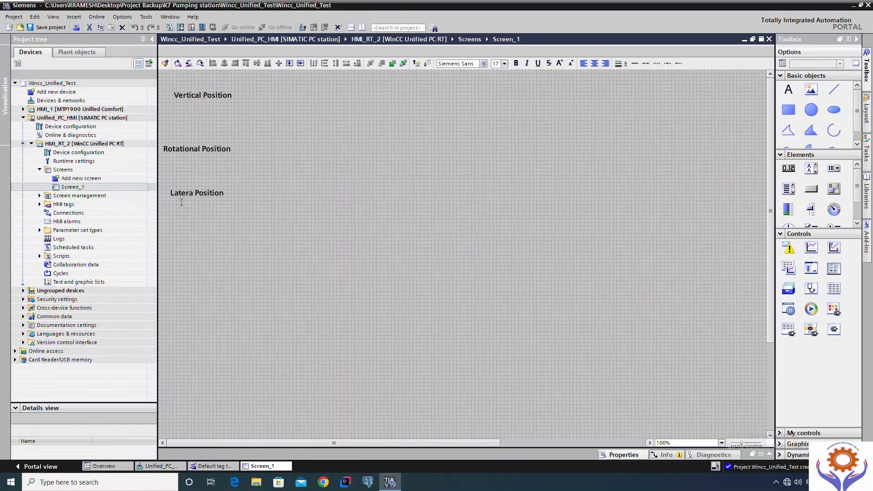
pyautogui.write('l')
pyautogui.click(217, 240)
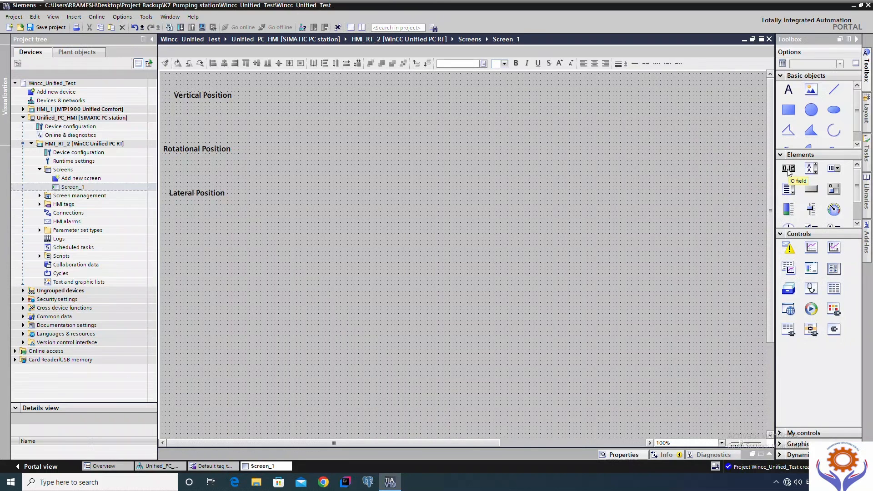
# - Place an IO field below the Vertical Position label, shrink it, and put a copy of it below the Rotational Position label
pyautogui.moveTo(789, 169); pyautogui.dragTo(173, 108)
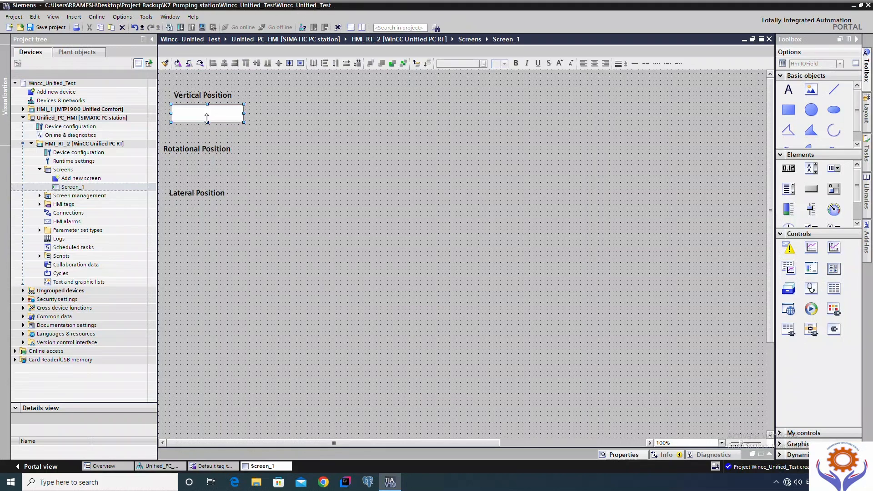
pyautogui.moveTo(208, 122); pyautogui.dragTo(233, 111)
pyautogui.hotkey('ctrl', 'c')
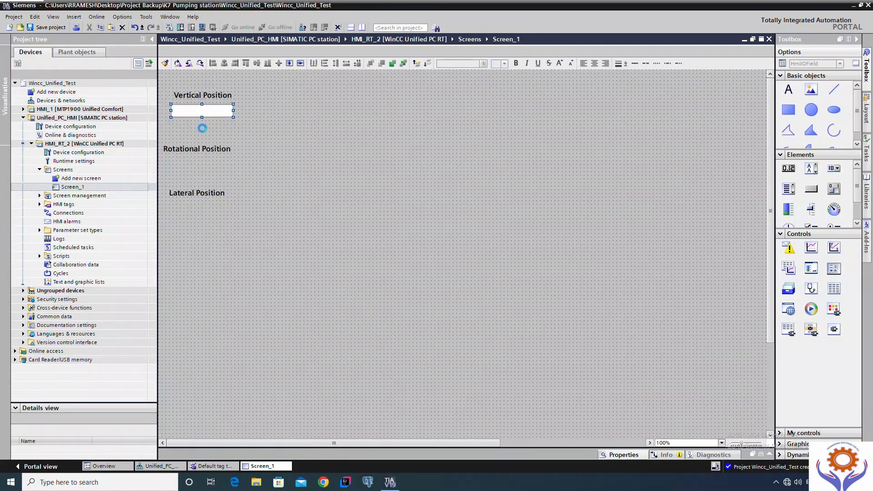
pyautogui.hotkey('ctrl', 'v')
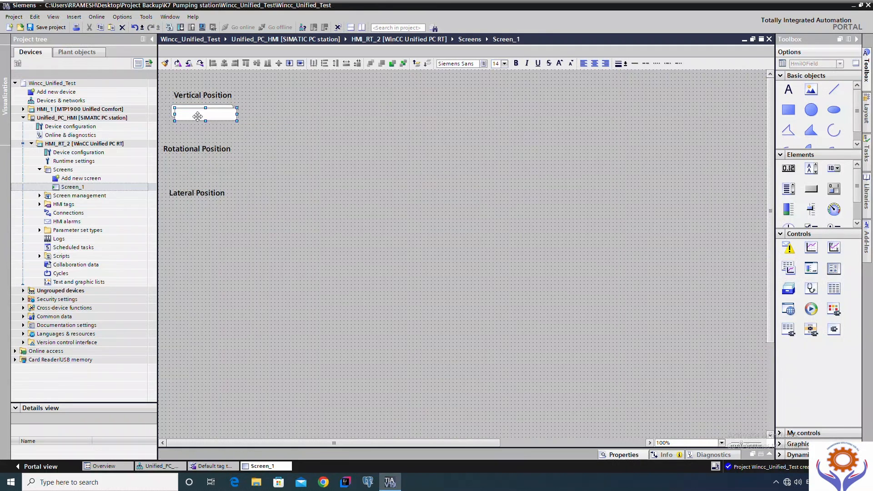
pyautogui.moveTo(195, 113); pyautogui.dragTo(190, 174)
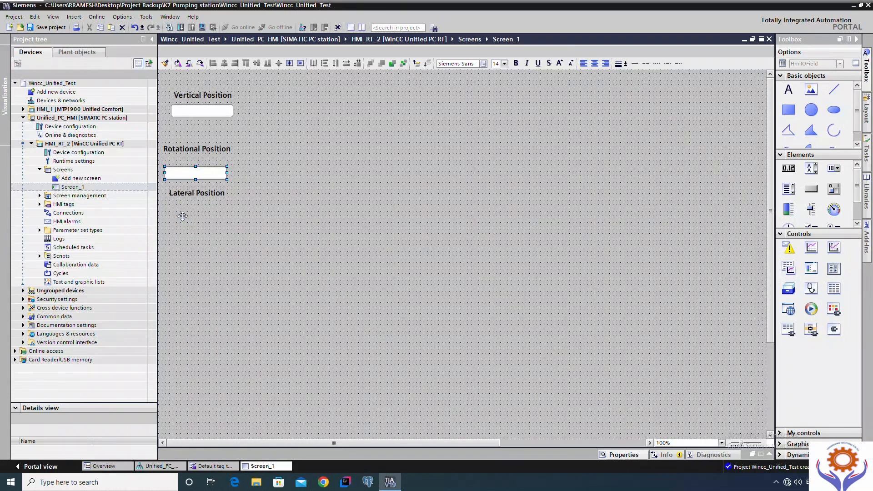
# - Place an IO field copy below the Lateral Position label and shift the Vertical Position field and label down in line with the others
pyautogui.moveTo(183, 234); pyautogui.dragTo(191, 212)
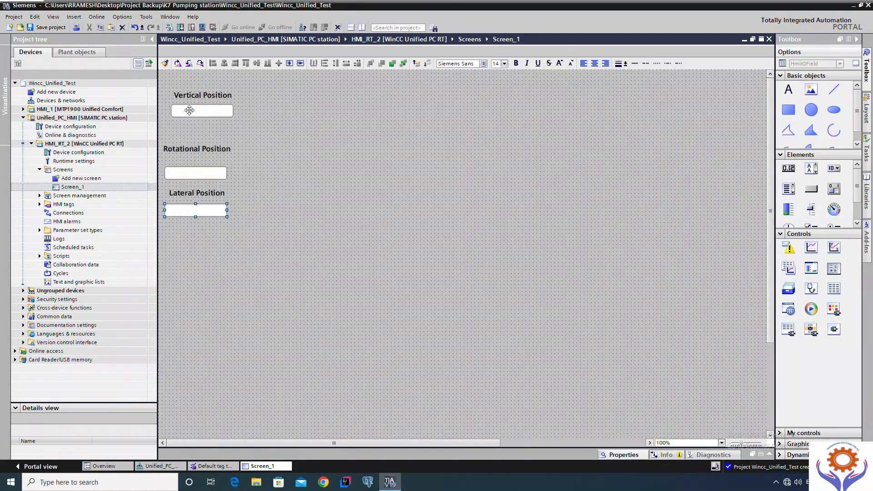
pyautogui.moveTo(189, 111); pyautogui.dragTo(184, 127)
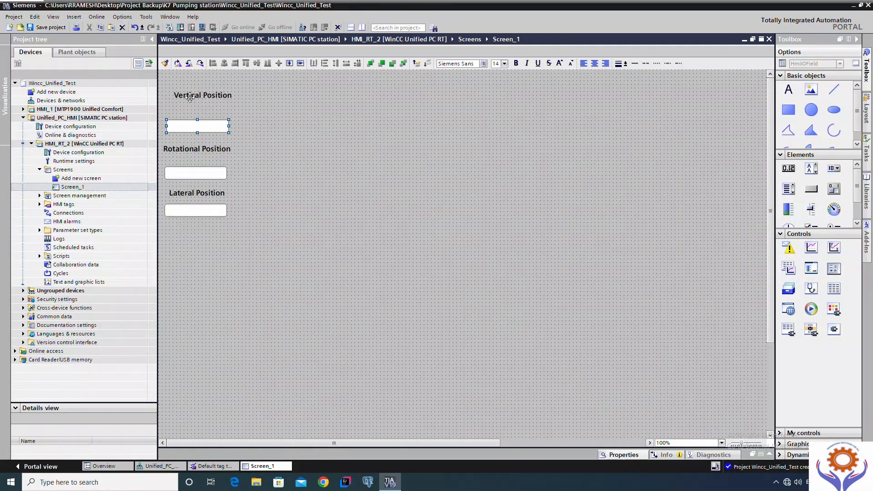
pyautogui.click(203, 95)
pyautogui.moveTo(203, 95); pyautogui.dragTo(203, 110)
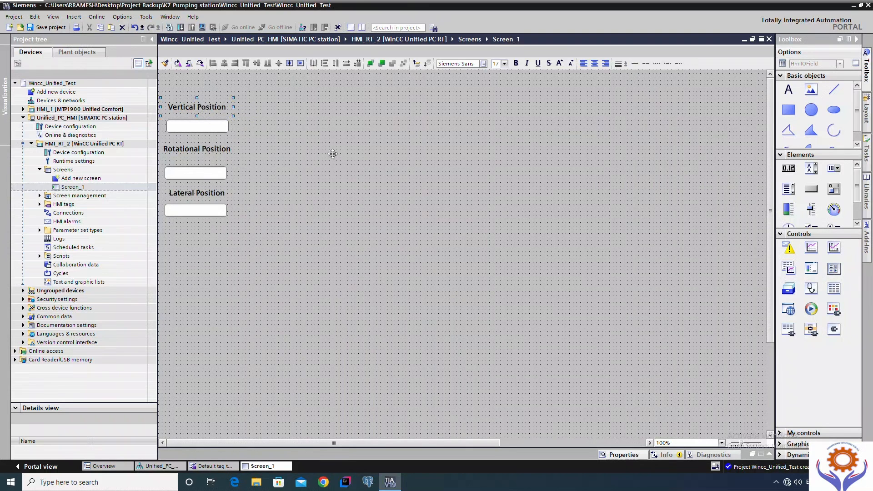
pyautogui.click(346, 159)
# - Duplicate the Vertical Position label, place the copy at the screen's top centre and change its text to WINCC UNIFIED HMI
pyautogui.click(200, 104)
pyautogui.hotkey('ctrl', 'v')
pyautogui.moveTo(206, 110); pyautogui.dragTo(408, 86)
pyautogui.doubleClick(408, 86)
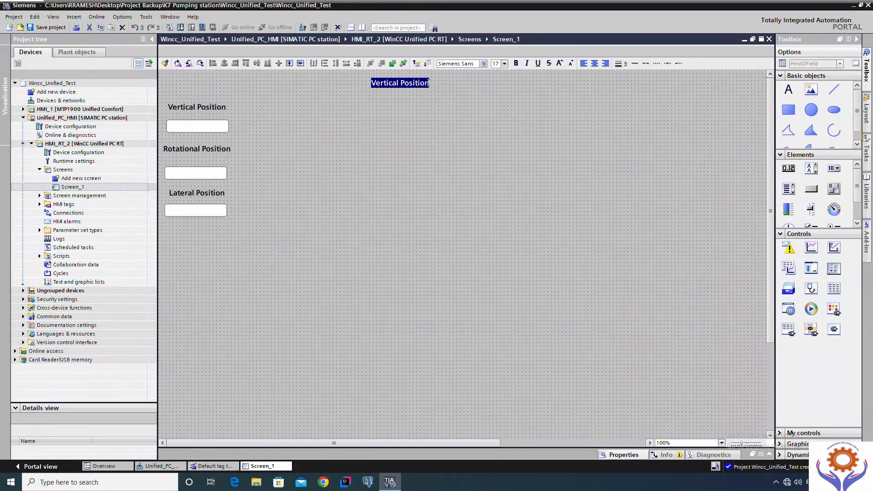
pyautogui.write('WINCC')
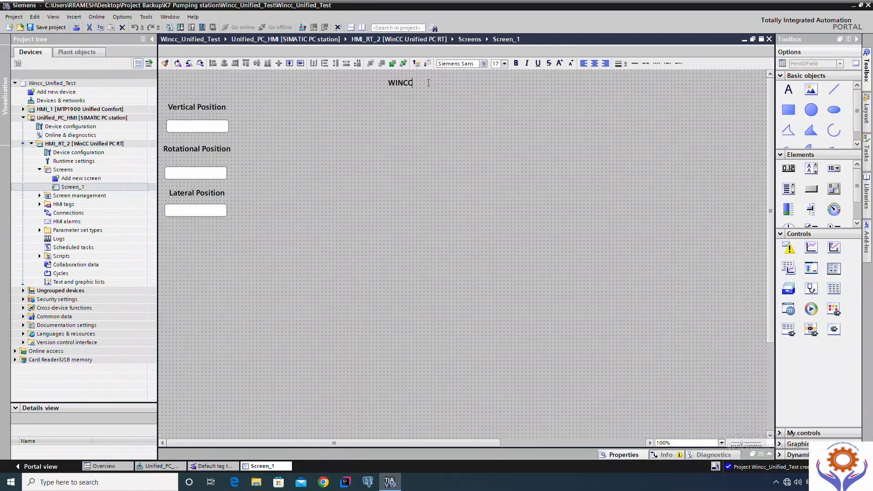
pyautogui.write(' UNIFIED')
pyautogui.write('HMI')
pyautogui.click(420, 106)
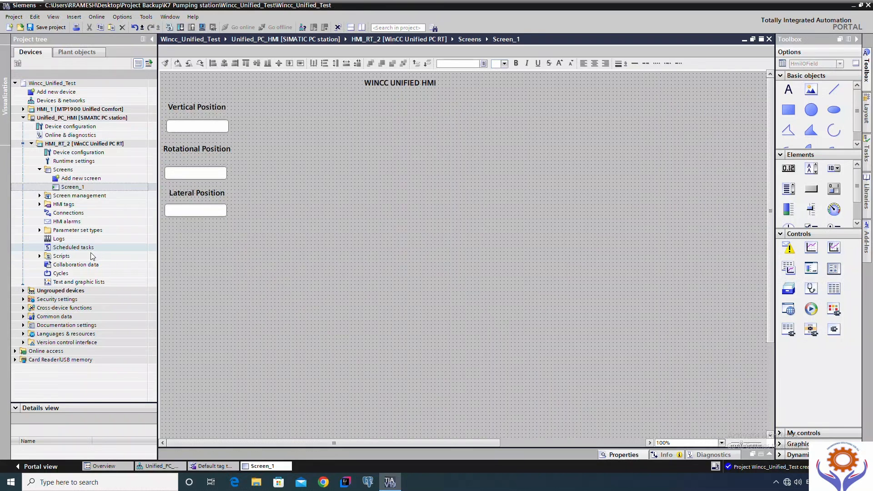
# - Open the properties of the Vertical Position IO field and expand its process value
pyautogui.click(195, 127)
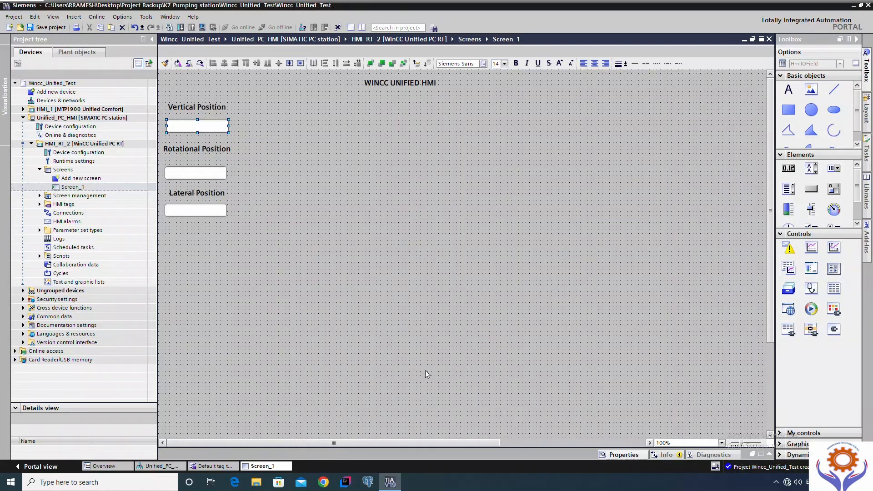
pyautogui.click(624, 454)
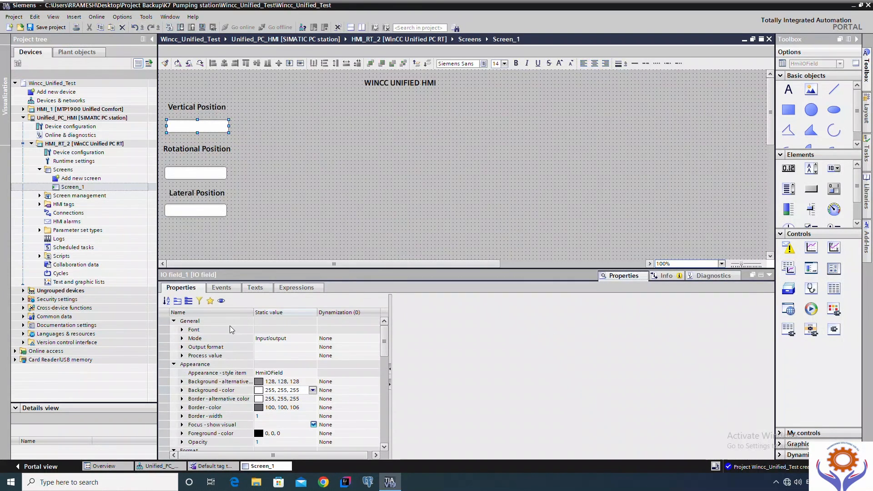
pyautogui.click(181, 356)
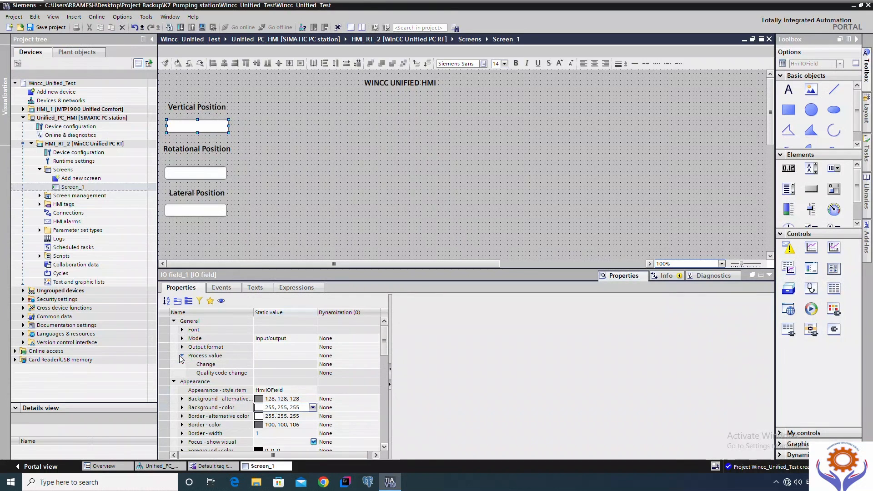
pyautogui.click(228, 356)
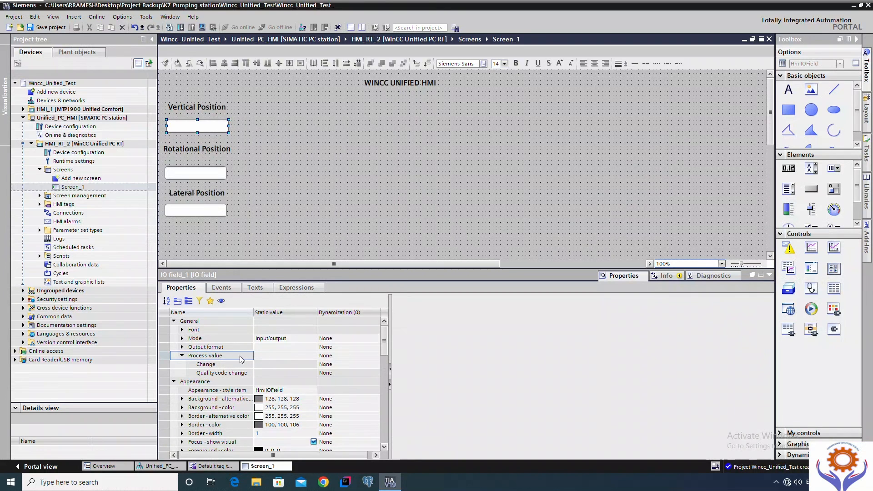
pyautogui.click(282, 356)
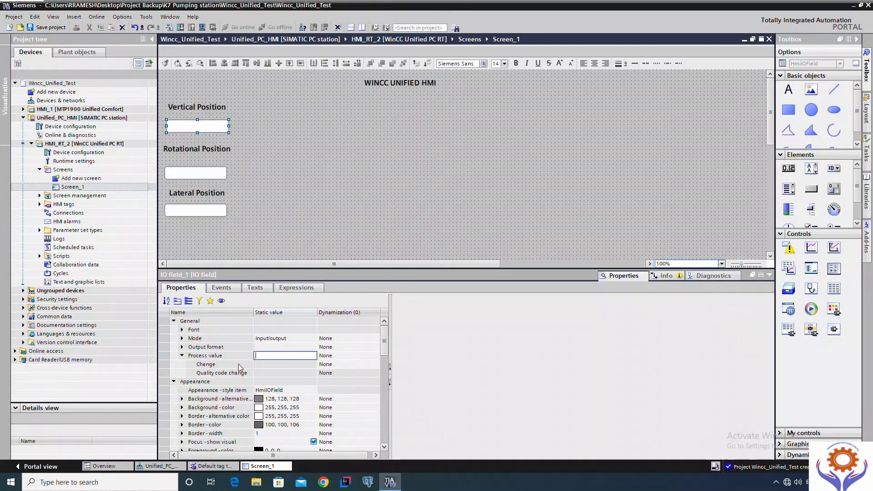
pyautogui.click(264, 365)
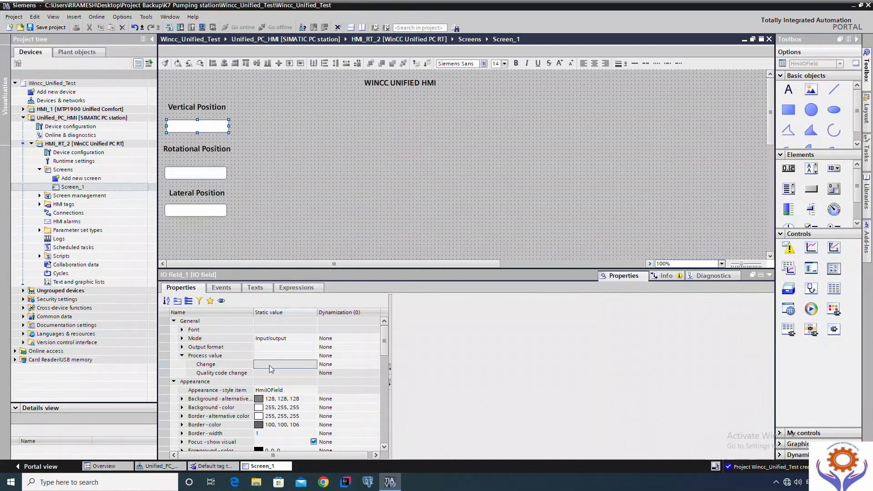
pyautogui.click(265, 358)
pyautogui.click(203, 359)
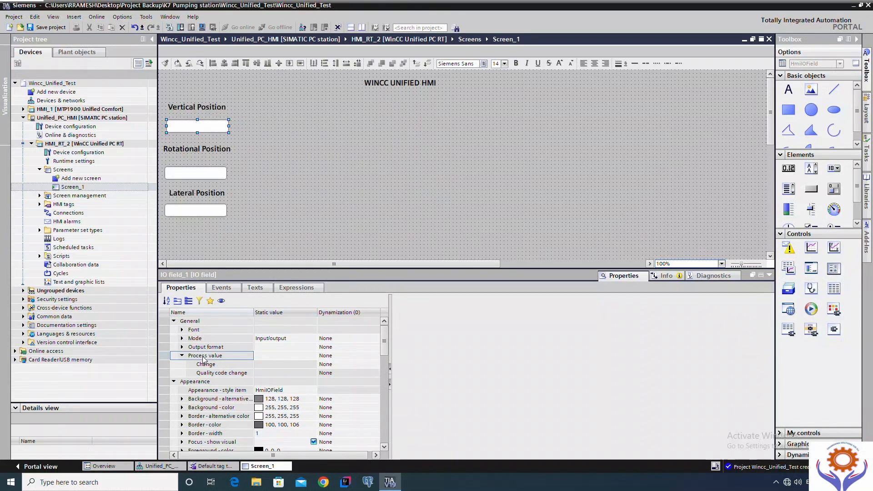
pyautogui.click(390, 384)
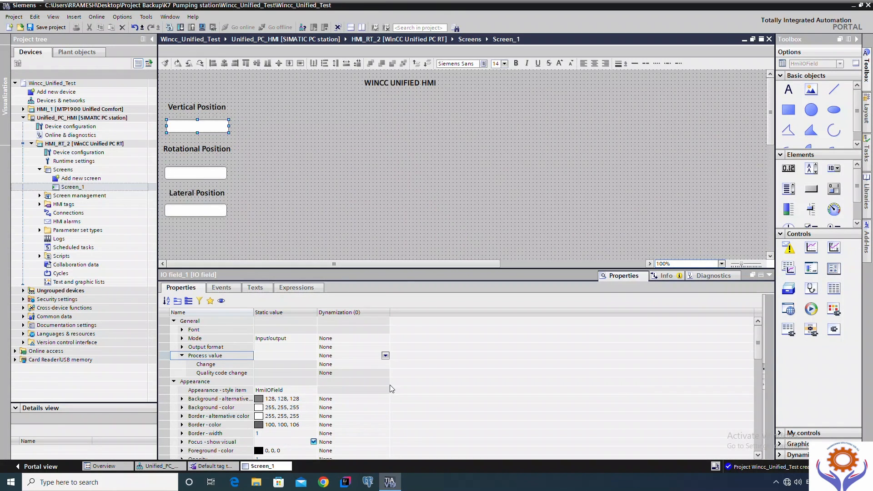
pyautogui.click(763, 370)
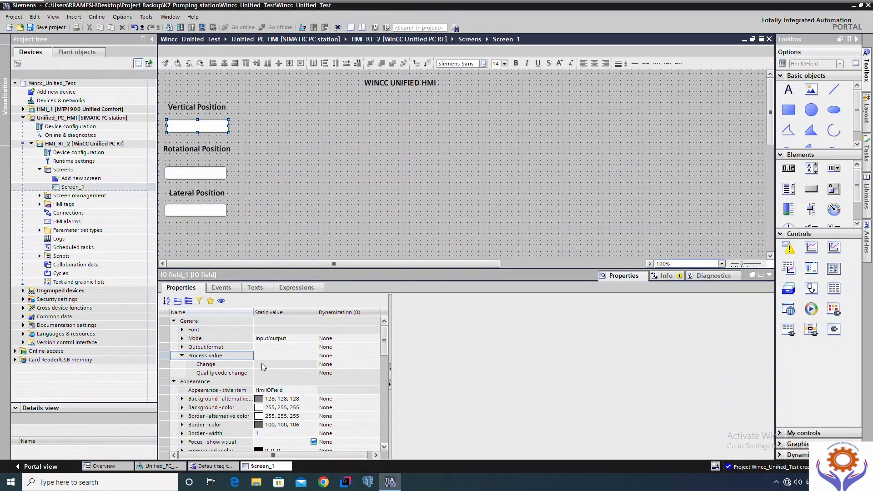
# - Set the process value dynamization of the Vertical Position IO field to Tag
pyautogui.click(341, 357)
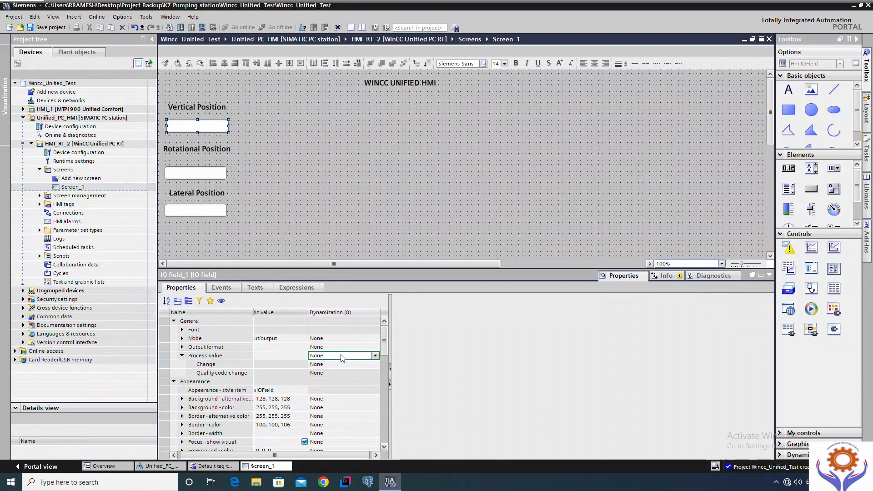
pyautogui.click(376, 356)
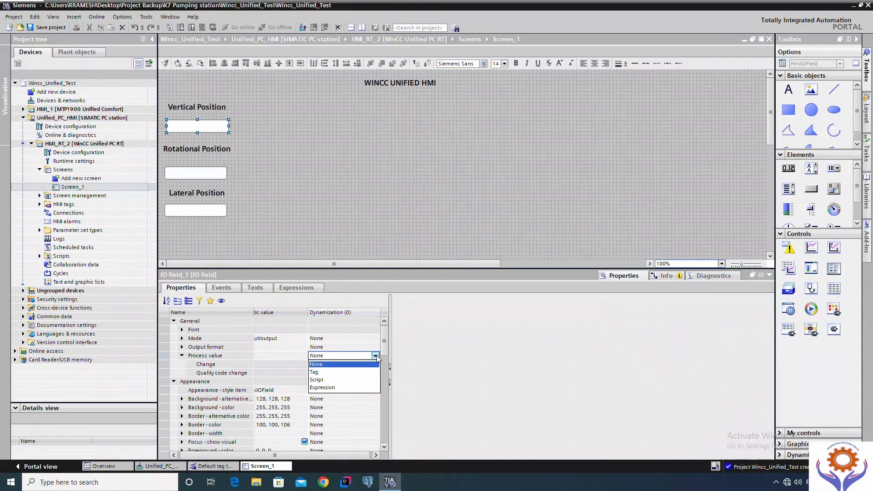
pyautogui.click(320, 372)
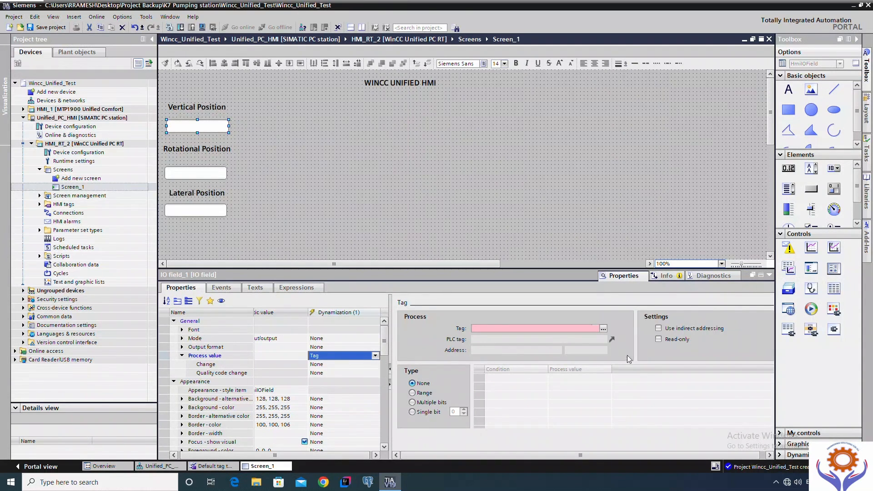
pyautogui.click(604, 329)
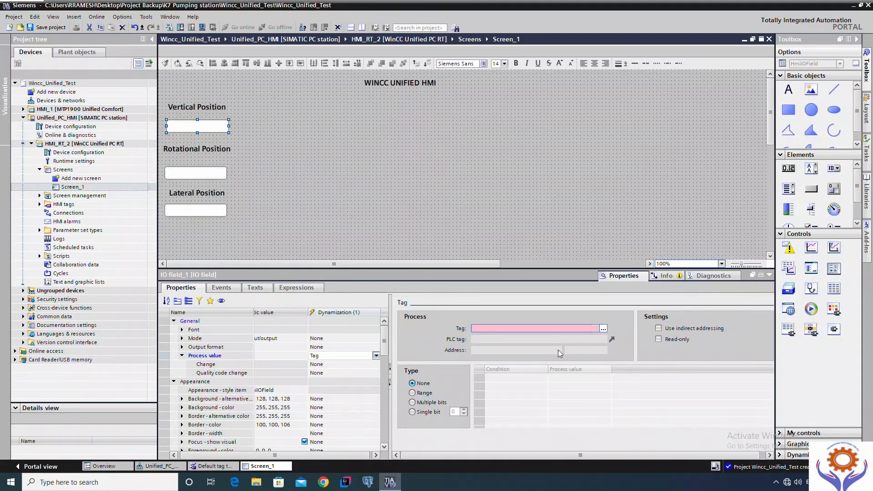
pyautogui.click(603, 329)
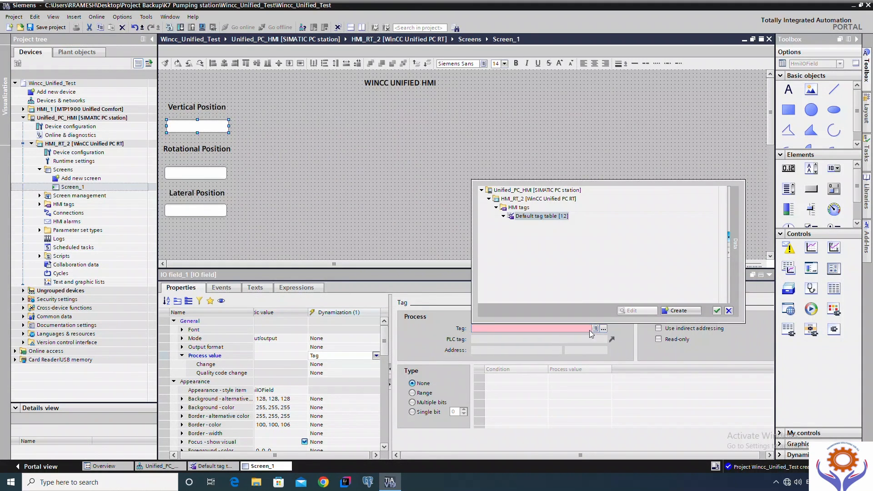
pyautogui.click(504, 217)
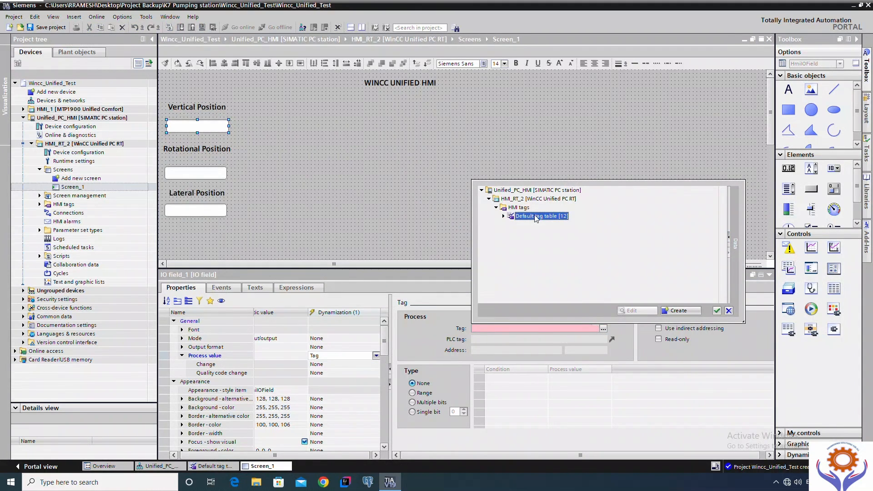
pyautogui.click(504, 217)
pyautogui.click(729, 312)
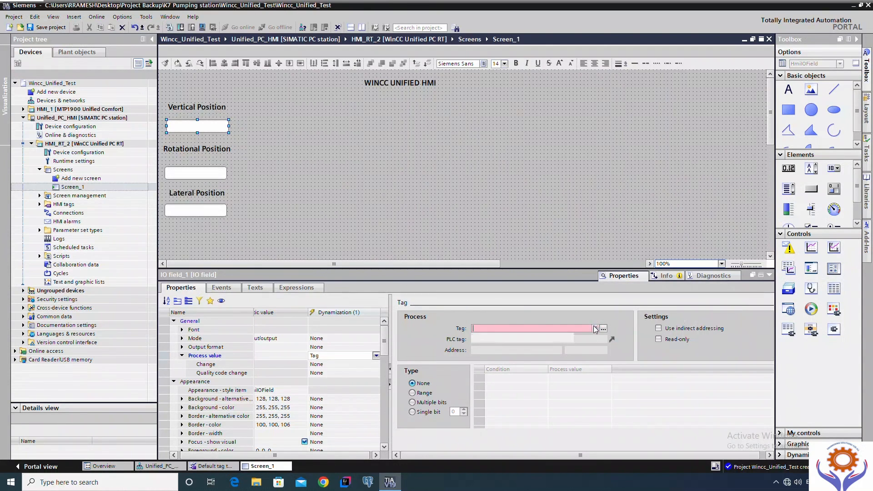
# - Assign the Vertical Position tag to the process value of the Vertical Position IO field
pyautogui.click(594, 327)
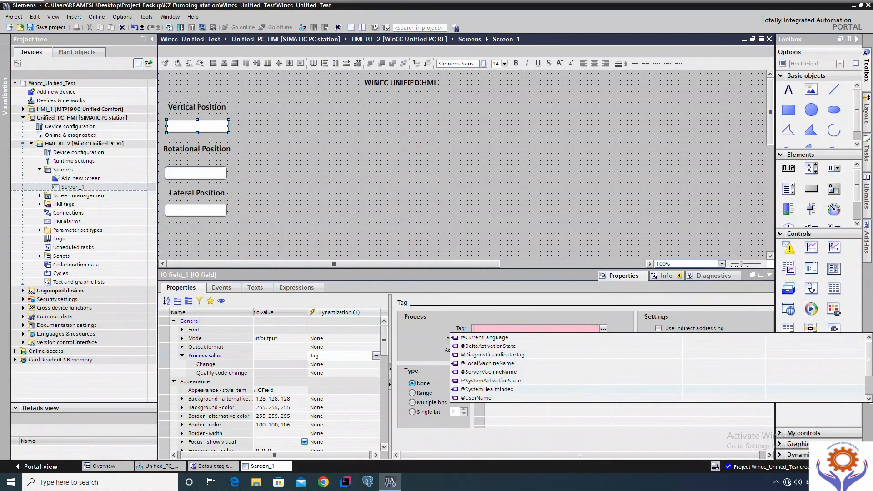
pyautogui.click(867, 399)
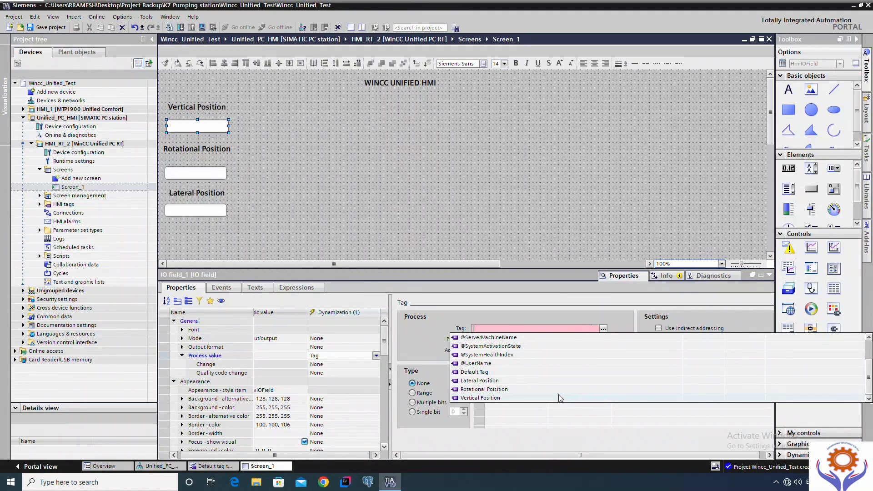
pyautogui.click(492, 398)
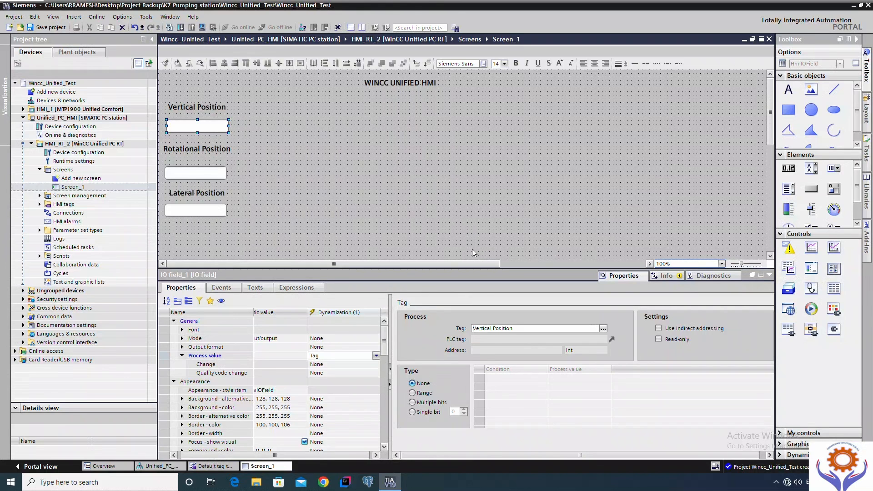
# - Set the Rotational Position IO field's process value dynamization to Tag and assign the Rotational Poisition tag
pyautogui.click(198, 176)
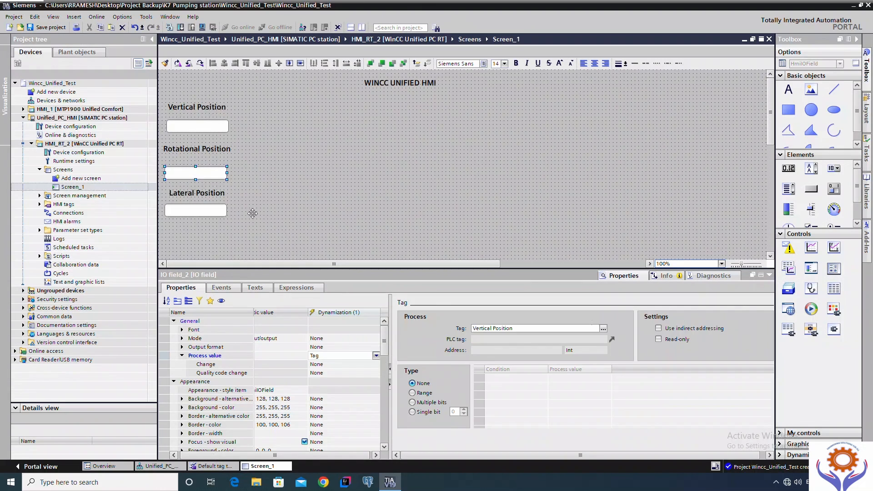
pyautogui.click(347, 356)
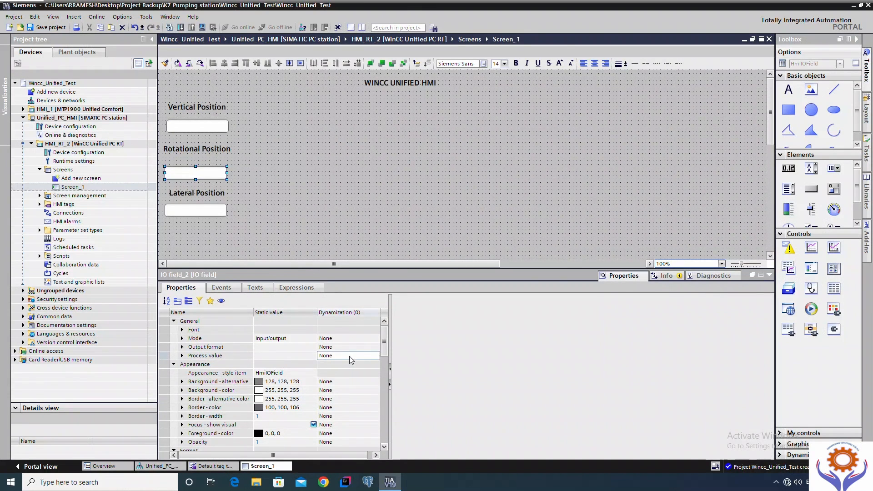
pyautogui.click(377, 358)
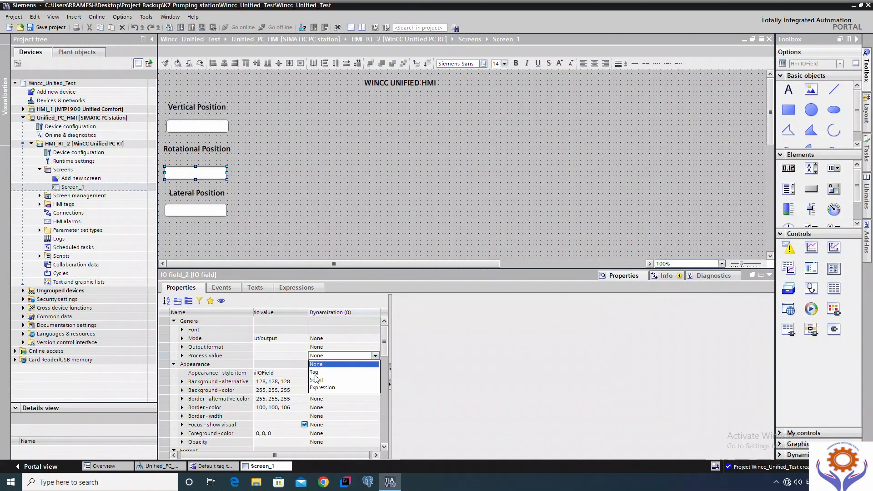
pyautogui.click(344, 371)
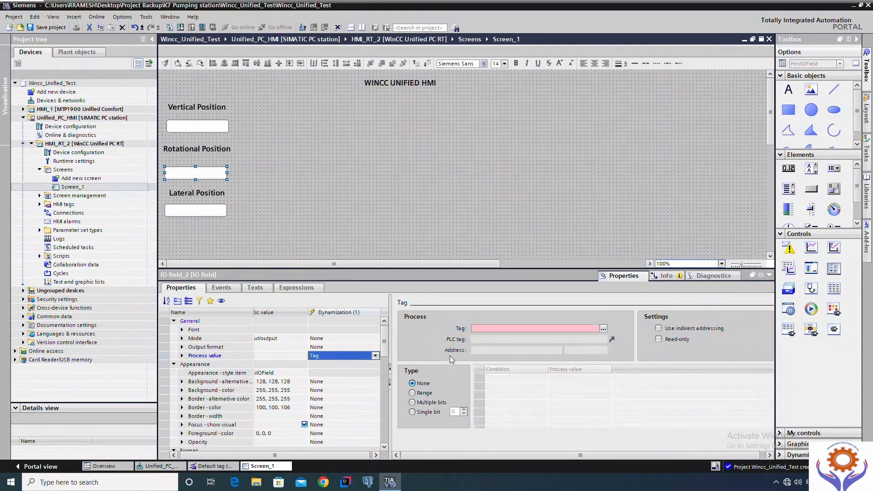
pyautogui.click(604, 328)
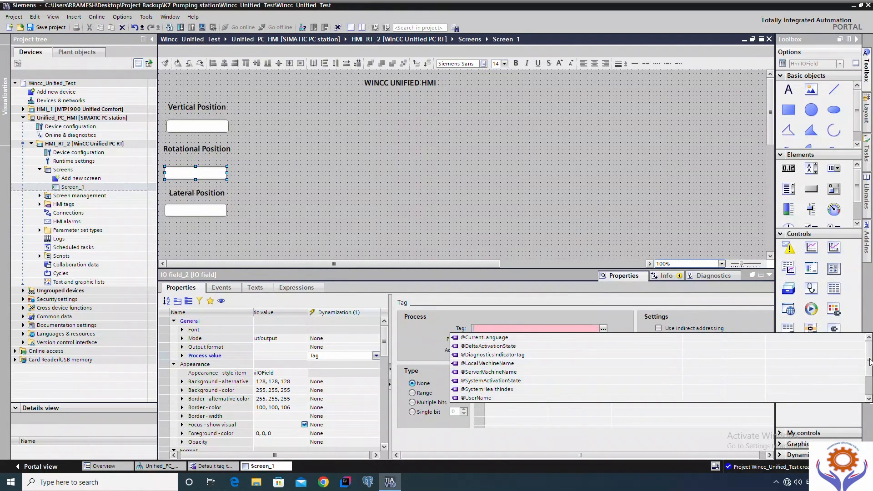
pyautogui.moveTo(870, 359); pyautogui.dragTo(866, 391)
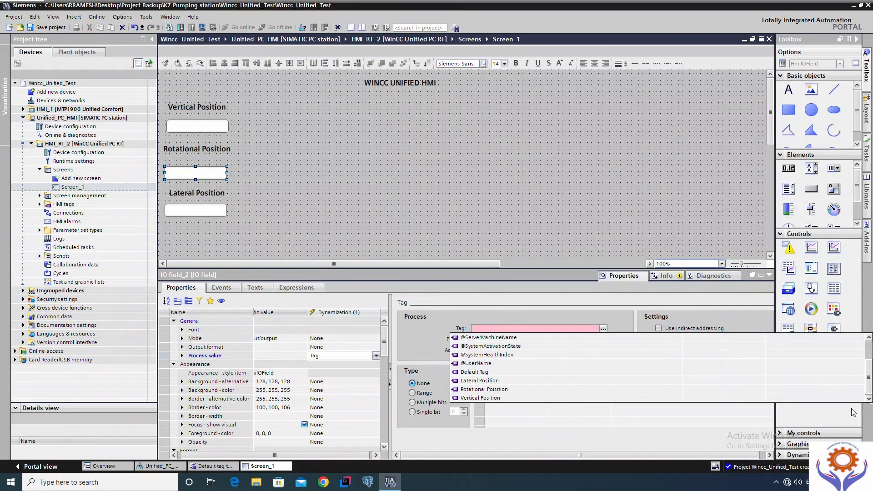
pyautogui.click(487, 389)
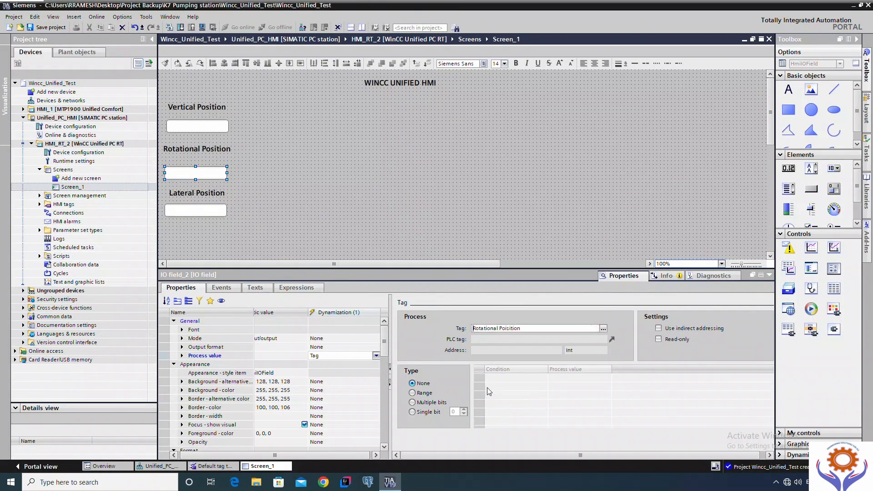
# - Set the Lateral Position IO field's process value dynamization to Tag and assign the Lateral Position tag
pyautogui.click(188, 209)
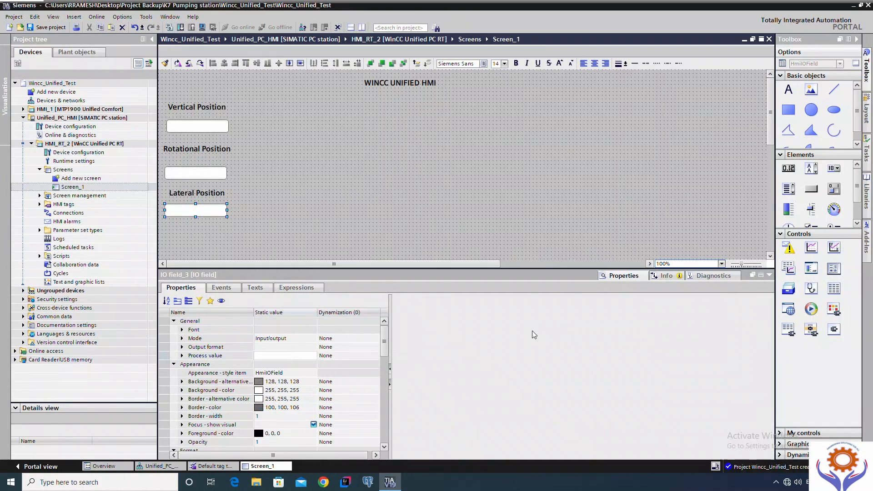
pyautogui.click(355, 356)
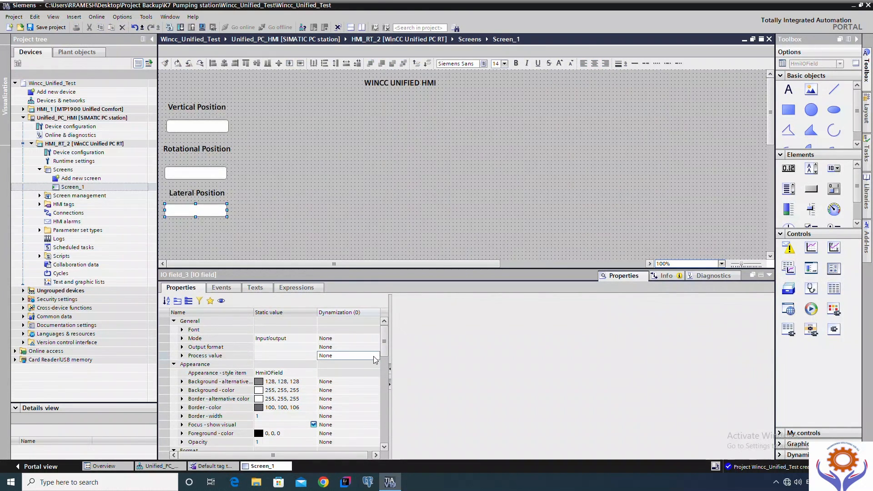
pyautogui.click(375, 358)
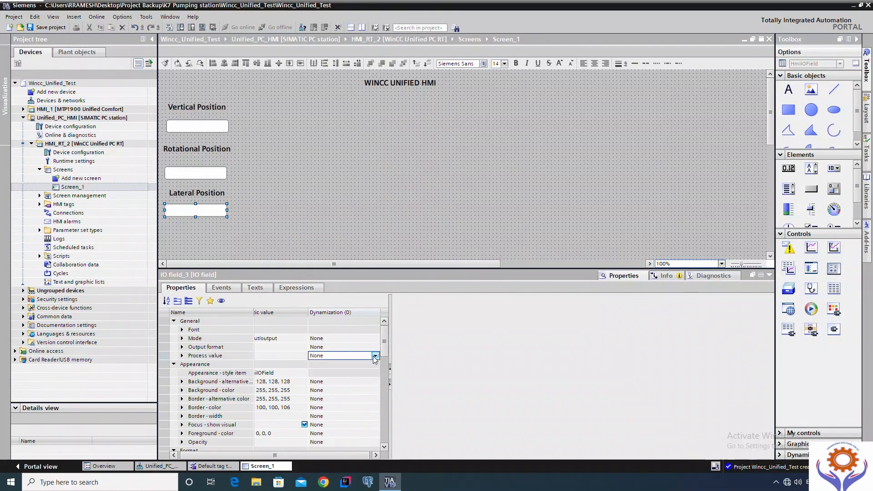
pyautogui.click(376, 358)
pyautogui.click(322, 372)
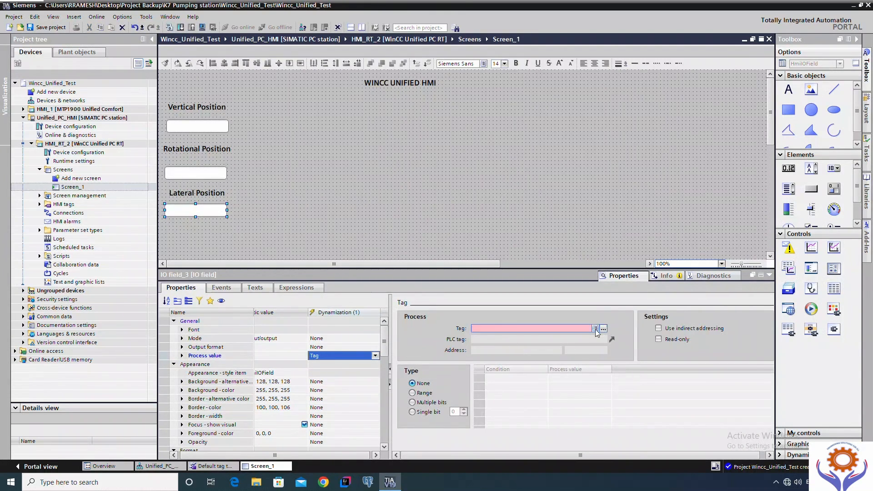
pyautogui.click(602, 329)
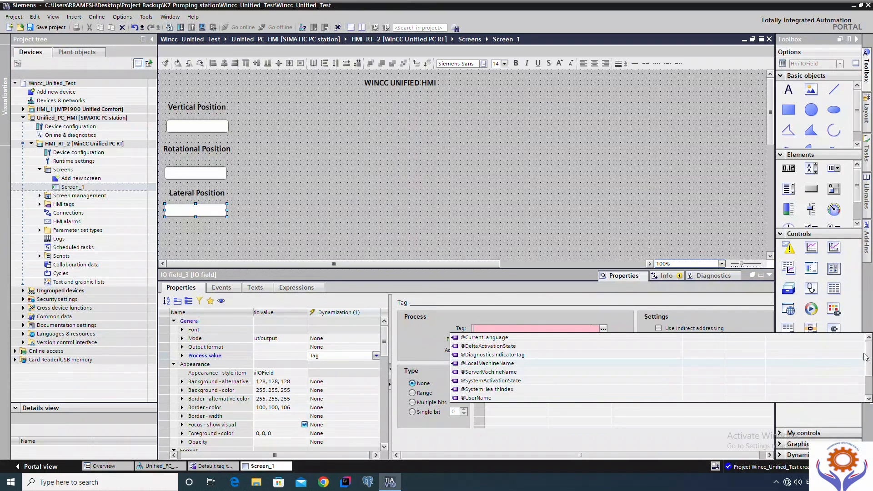
pyautogui.scroll(-2, 500, 398)
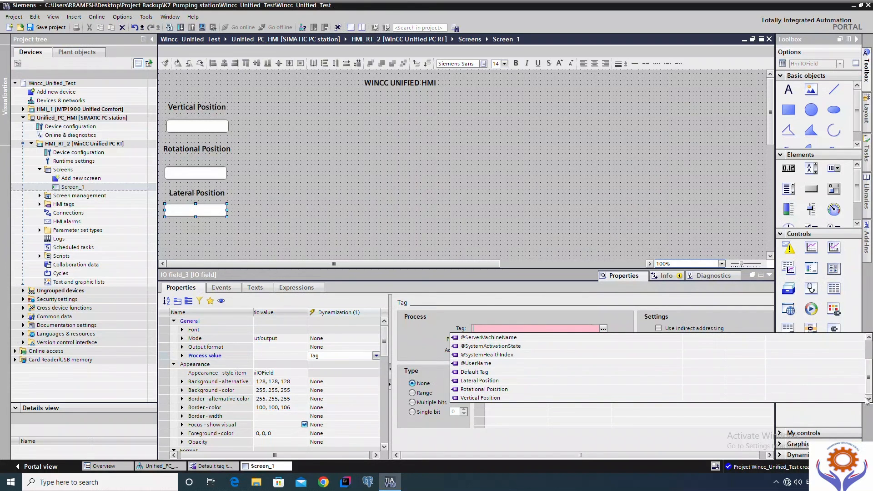
pyautogui.click(481, 381)
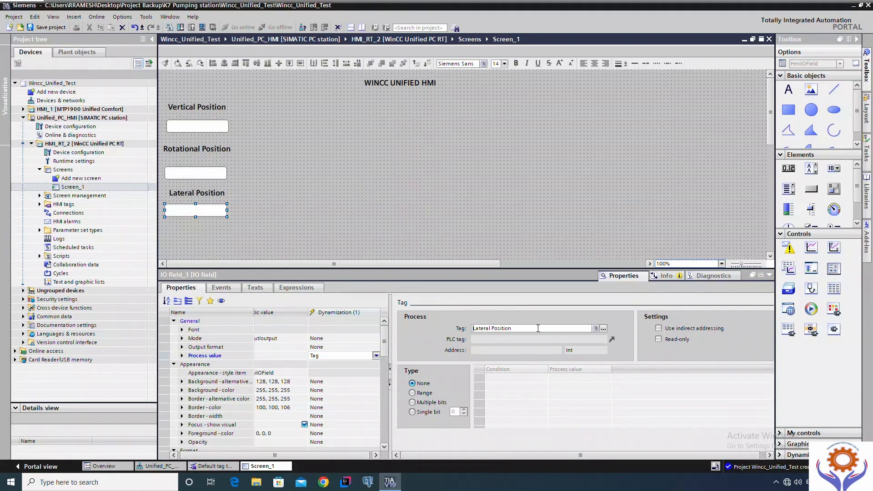
pyautogui.click(250, 225)
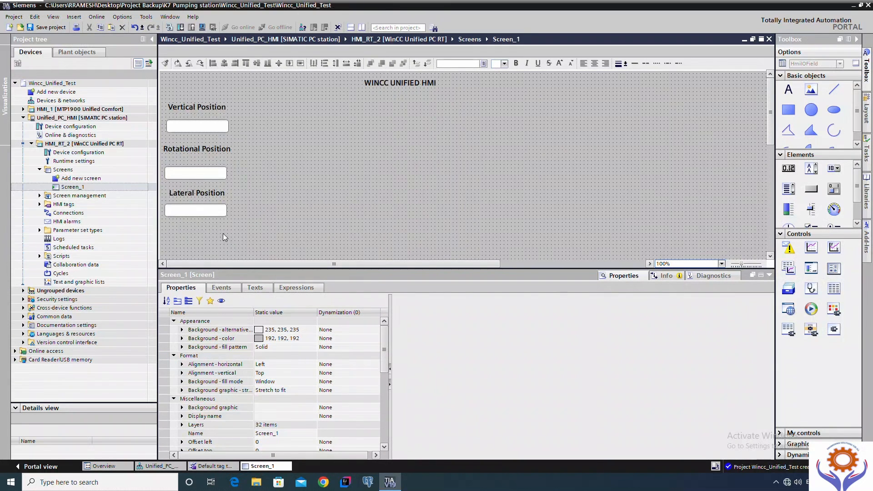
# - Place a 96 by 48 rectangle at about 503, 213 on Screen_1 and set its background color to white (255, 255, 255)
pyautogui.click(791, 112)
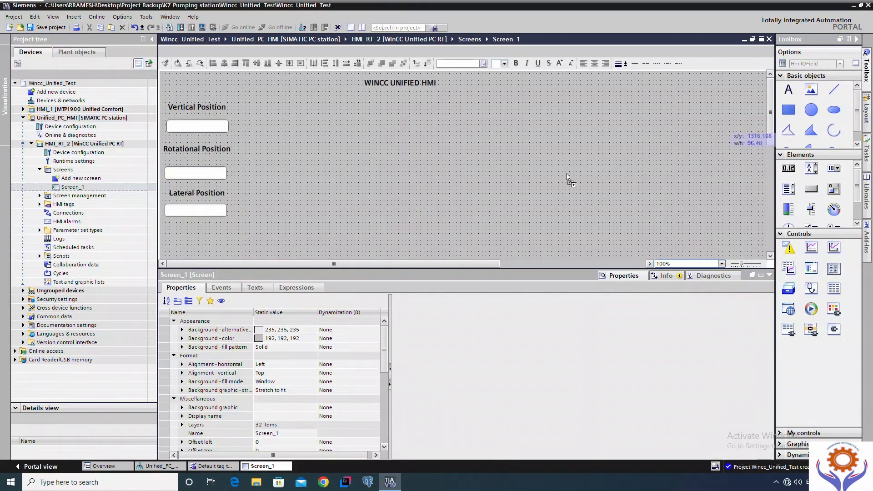
pyautogui.click(387, 166)
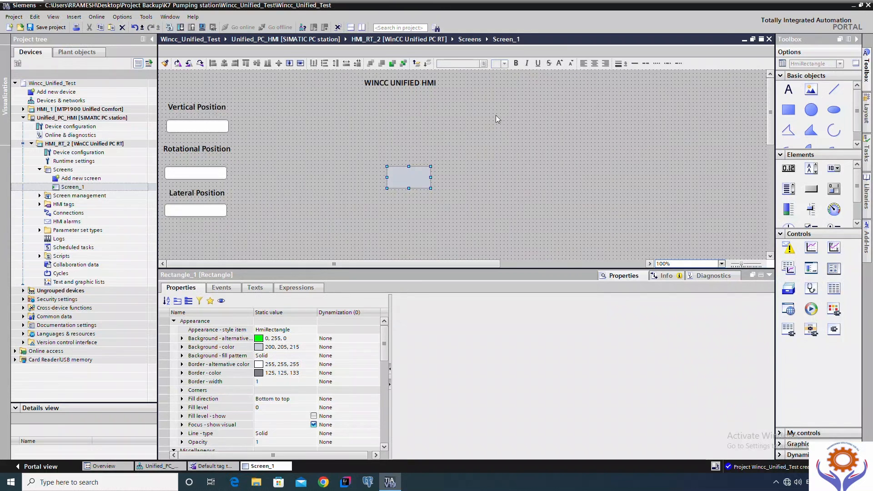
pyautogui.click(262, 347)
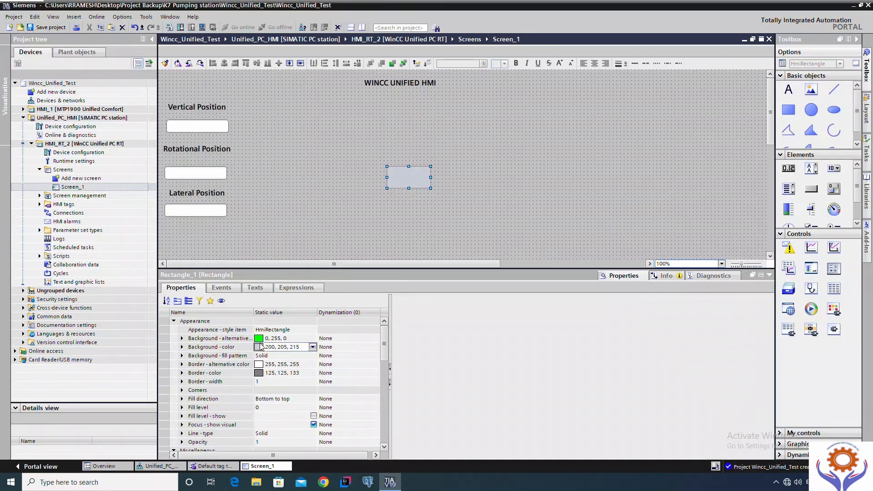
pyautogui.click(312, 348)
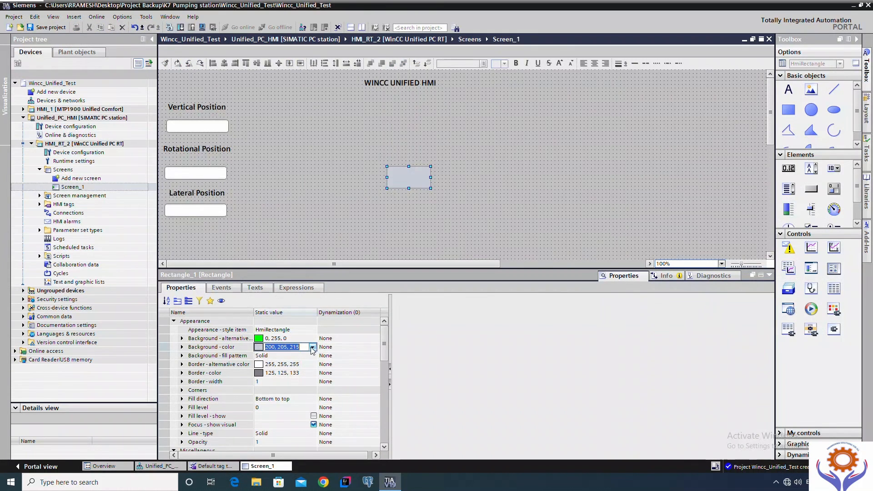
pyautogui.click(313, 348)
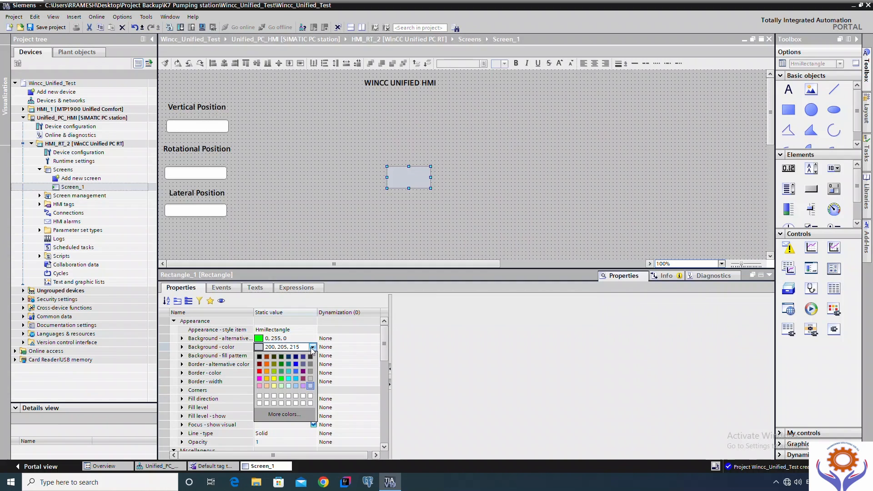
pyautogui.click(266, 400)
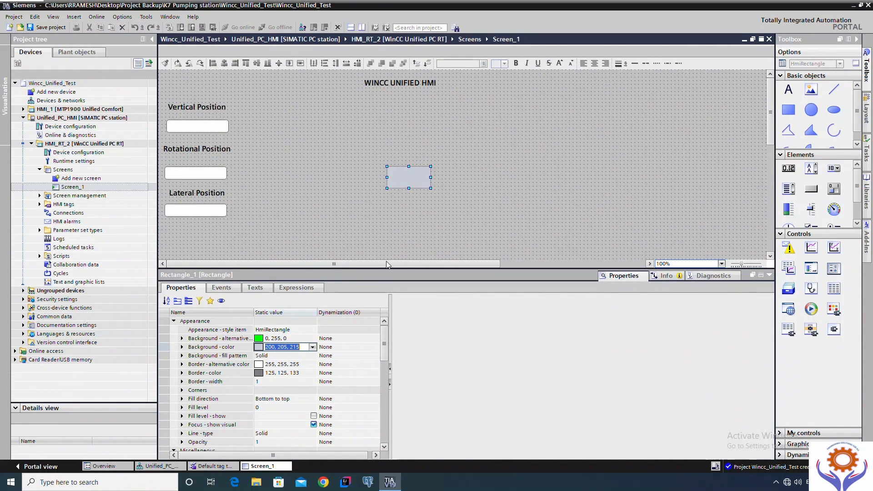
pyautogui.click(426, 226)
# - Set the rectangle's rotation angle dynamization to Tag and assign the Rotational Poisition tag
pyautogui.click(402, 185)
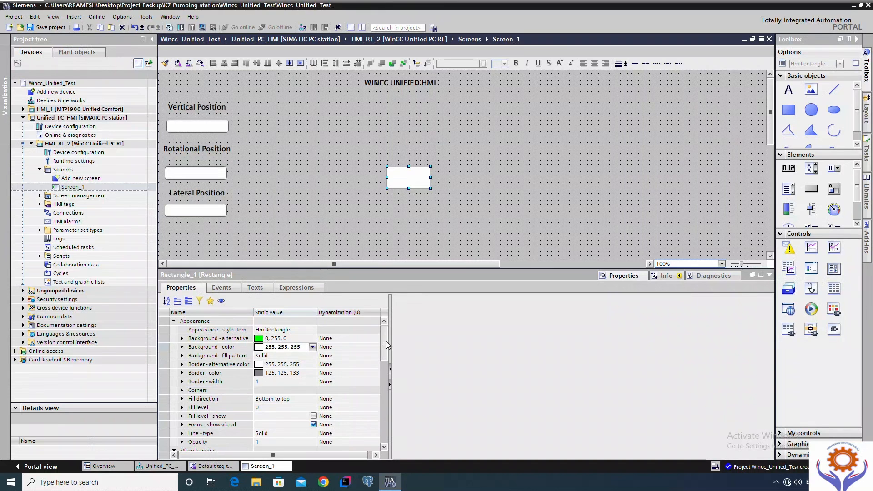
pyautogui.moveTo(386, 350); pyautogui.dragTo(386, 400)
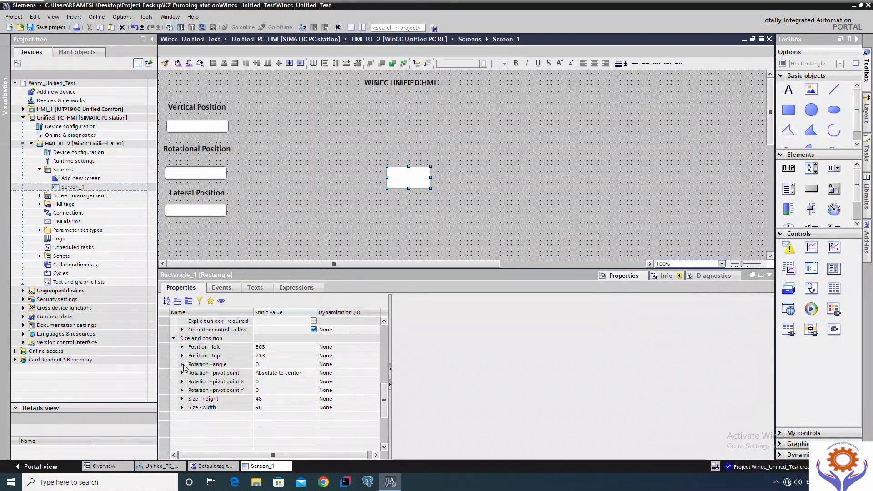
pyautogui.click(333, 366)
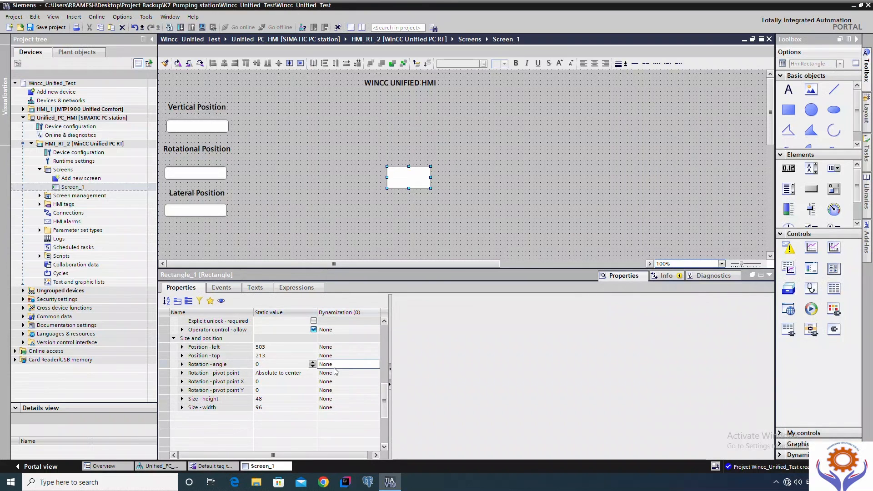
pyautogui.click(359, 365)
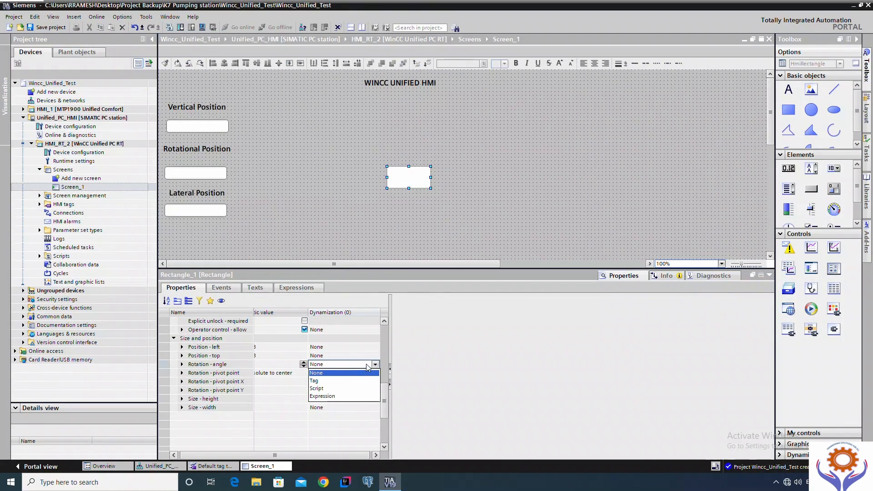
pyautogui.click(319, 381)
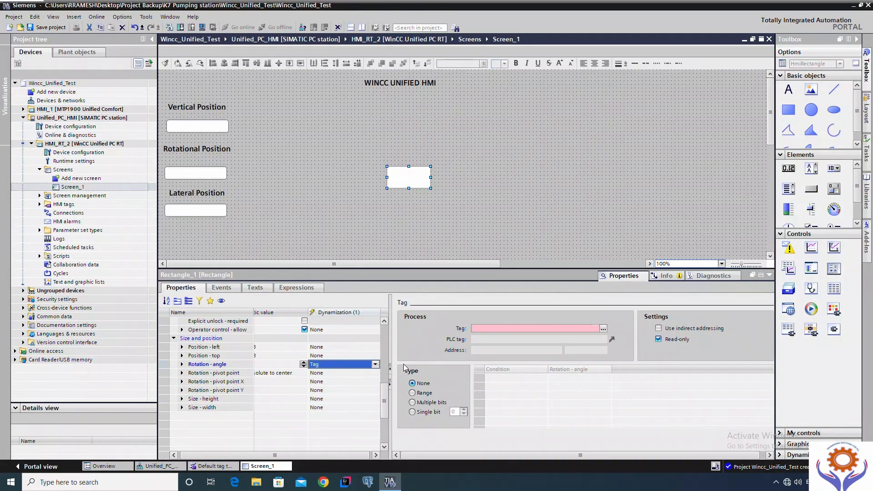
pyautogui.click(591, 328)
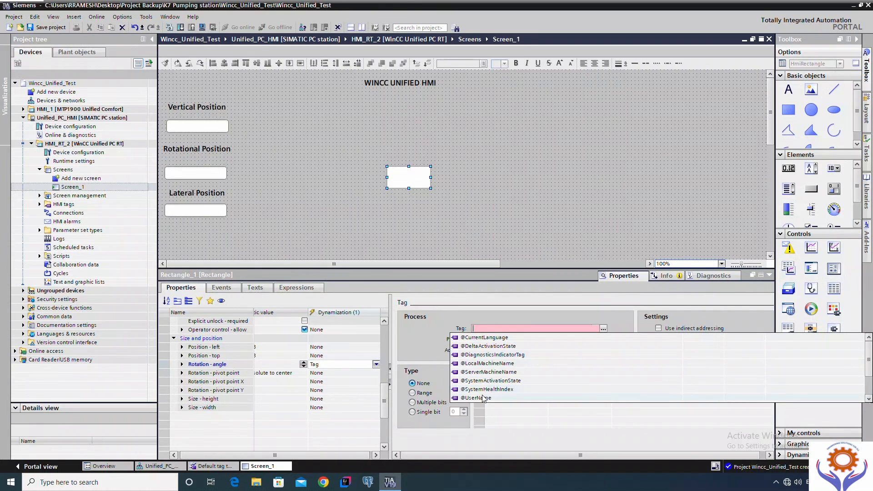
pyautogui.moveTo(870, 365); pyautogui.dragTo(868, 399)
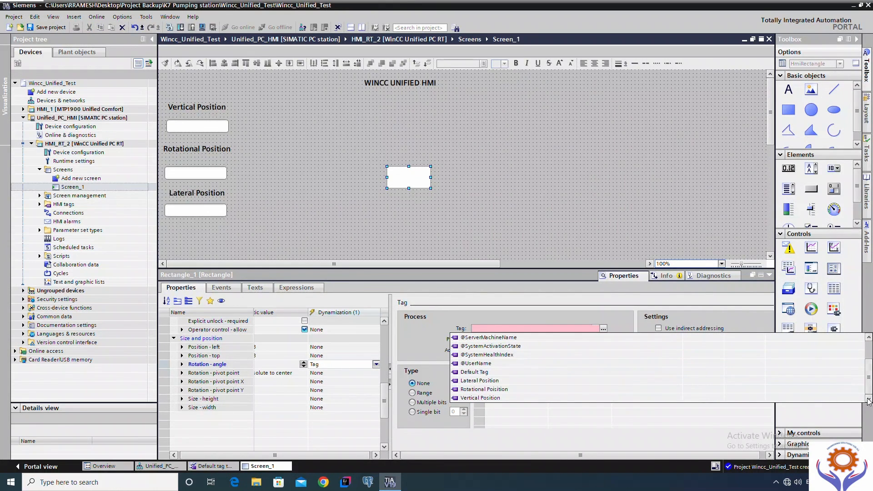
pyautogui.click(494, 391)
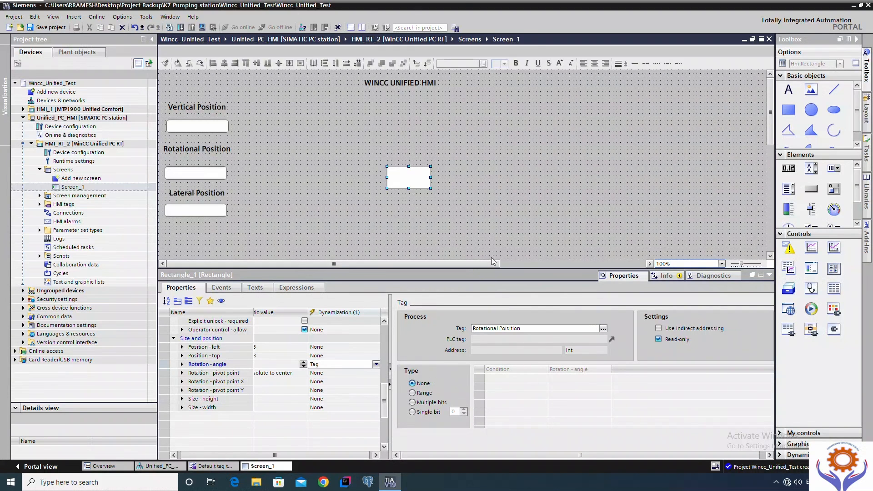
pyautogui.click(435, 210)
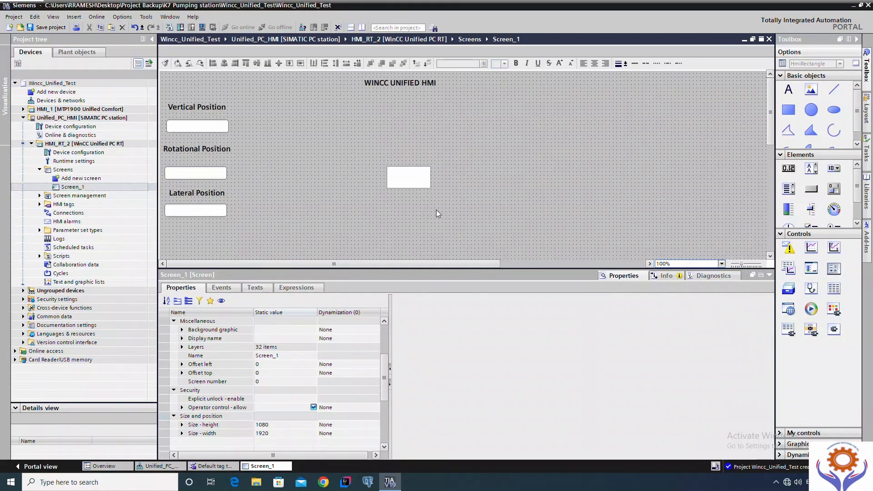
# - Set the rectangle's size height dynamization to Tag and assign the Vertical Position tag
pyautogui.click(406, 178)
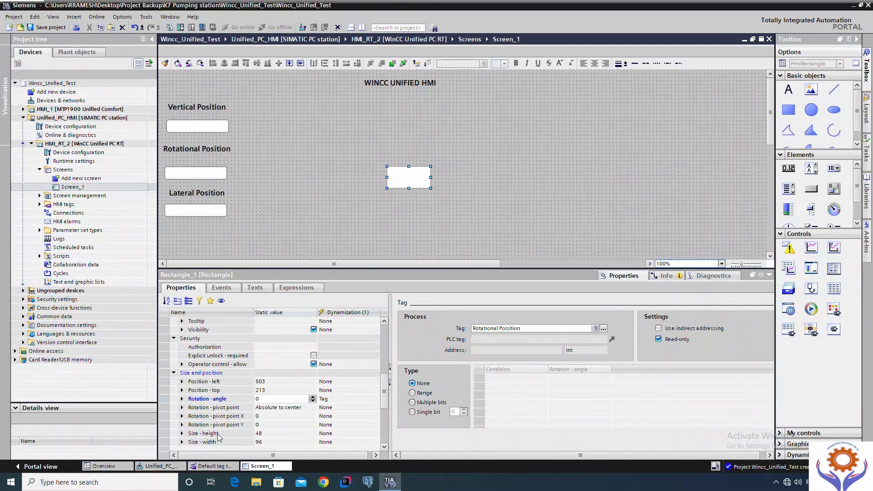
pyautogui.click(339, 435)
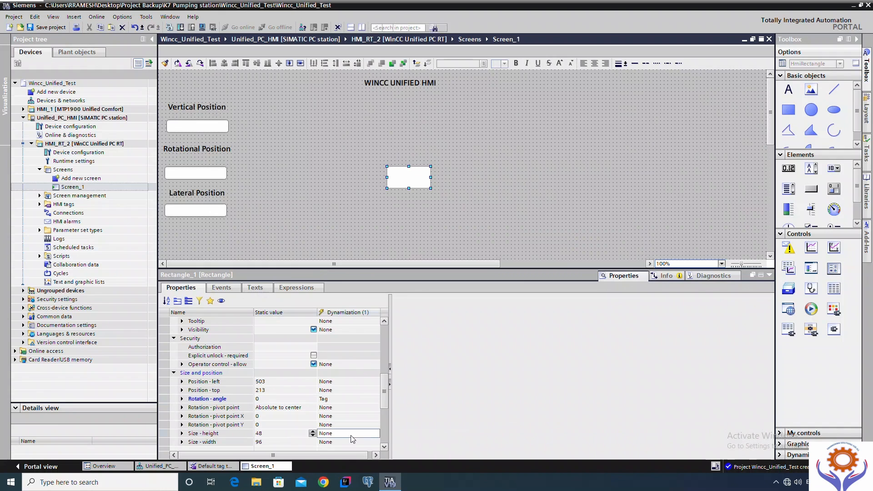
pyautogui.click(375, 434)
pyautogui.click(324, 441)
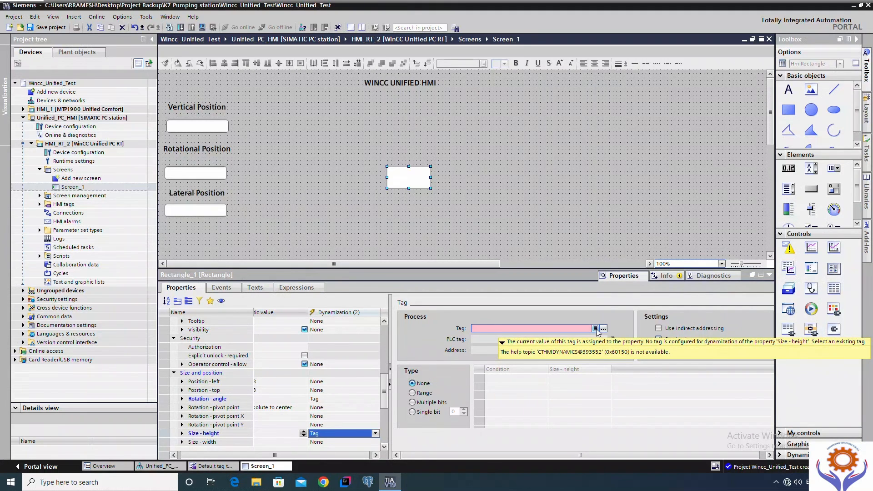
pyautogui.click(596, 329)
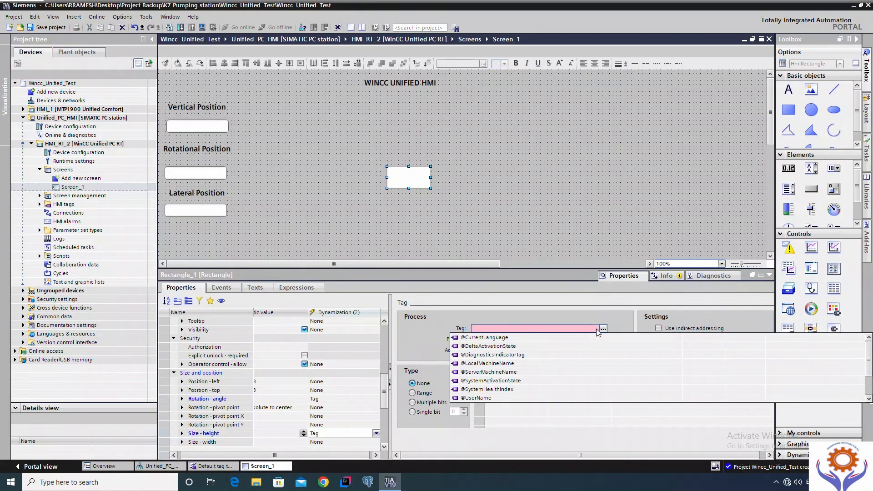
pyautogui.moveTo(867, 360); pyautogui.dragTo(865, 386)
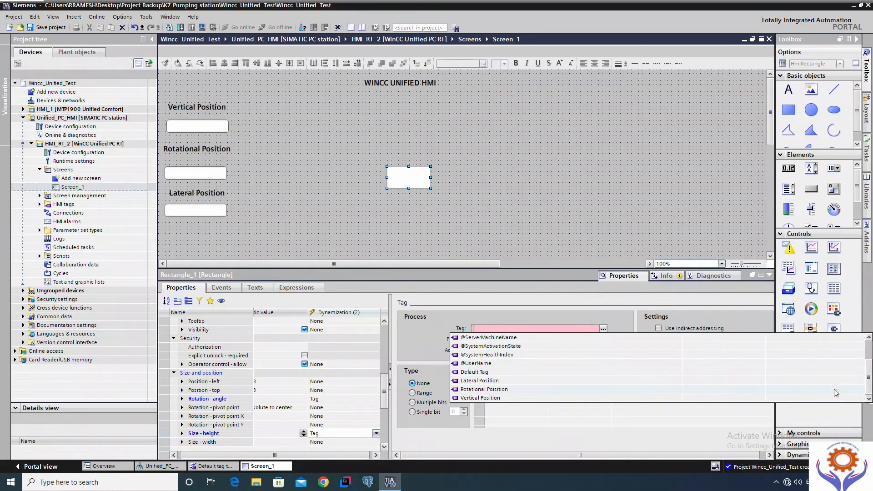
pyautogui.click(482, 398)
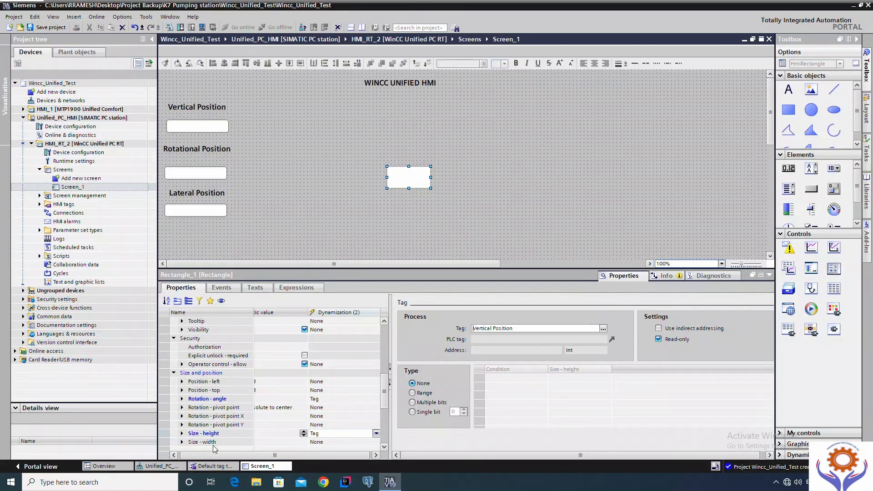
# - Set the rectangle's size width dynamization to Tag and assign the Lateral Position tag
pyautogui.click(242, 443)
pyautogui.click(339, 444)
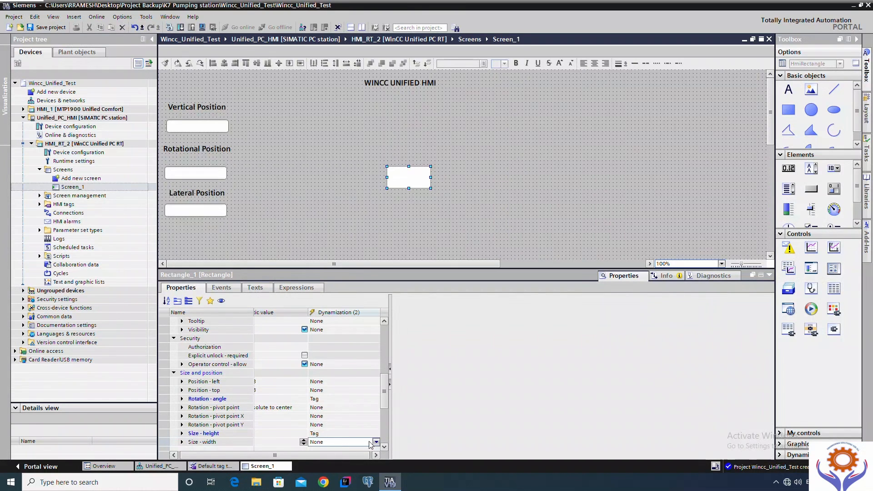
pyautogui.click(337, 445)
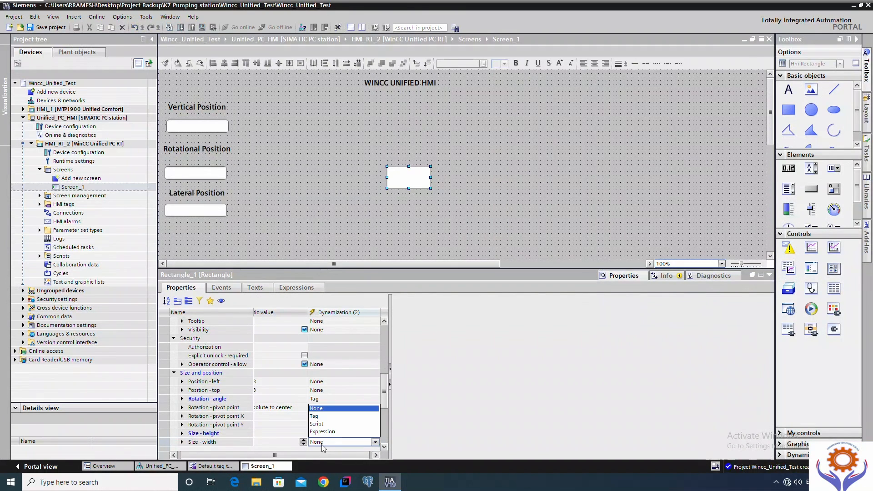
pyautogui.click(316, 417)
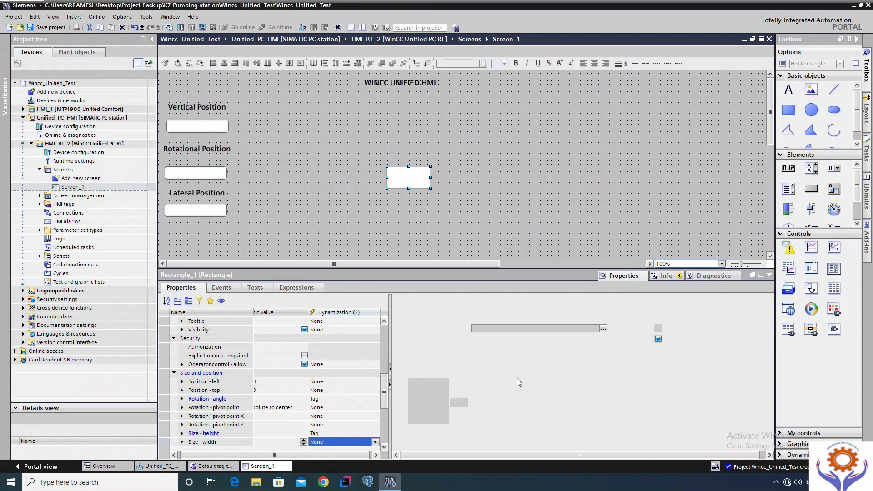
pyautogui.click(603, 329)
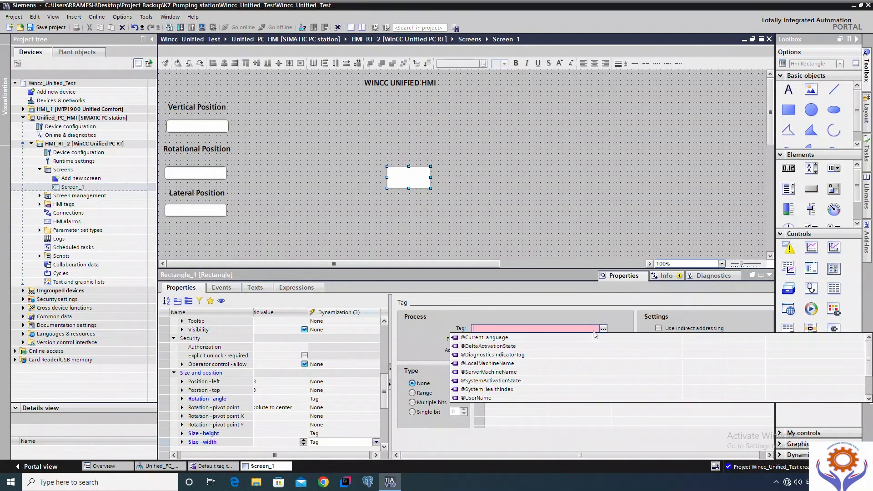
pyautogui.moveTo(869, 365); pyautogui.dragTo(868, 392)
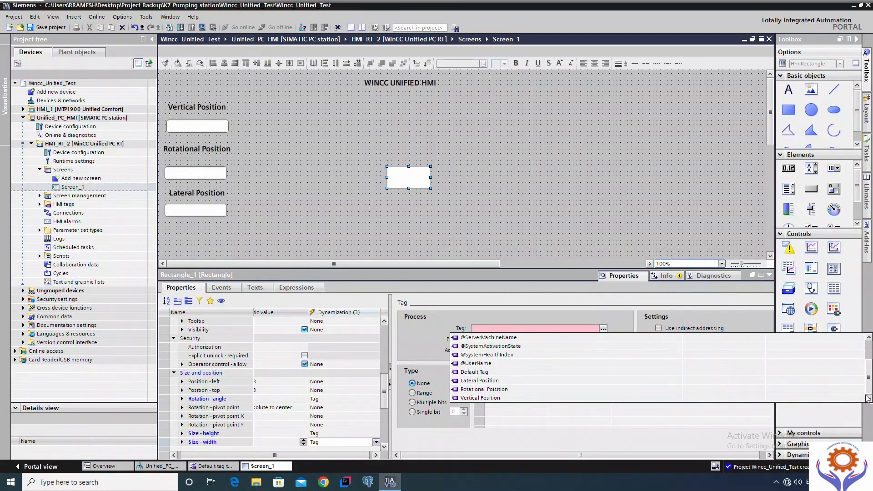
pyautogui.click(484, 381)
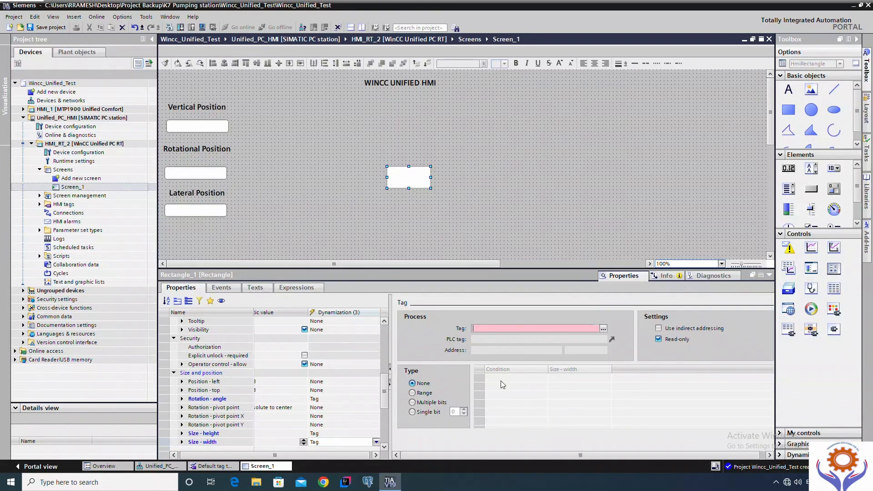
# - Enlarge the white rectangle on Screen_1 to about 181 wide by 78 high and save the project
pyautogui.click(506, 230)
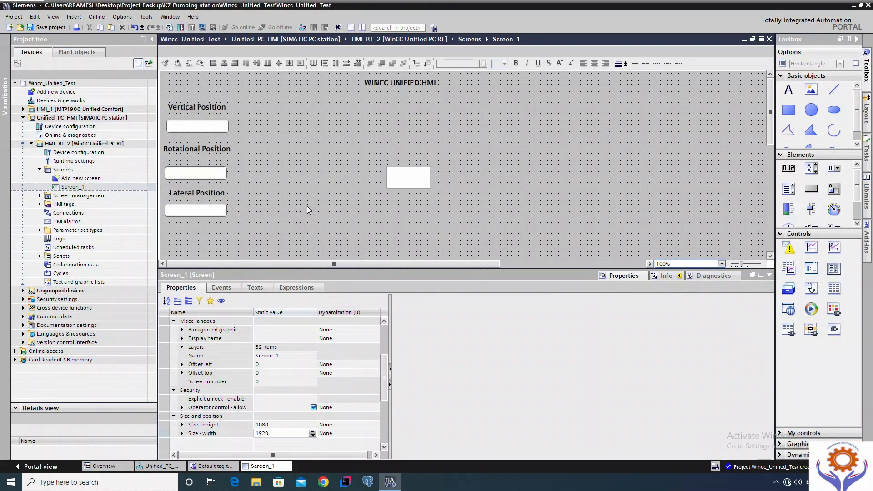
pyautogui.click(409, 182)
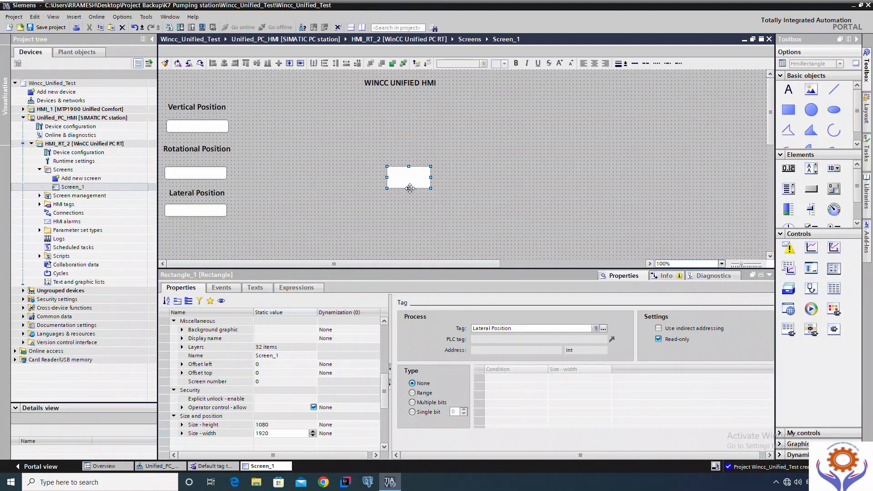
pyautogui.moveTo(409, 188); pyautogui.dragTo(469, 184)
pyautogui.click(515, 195)
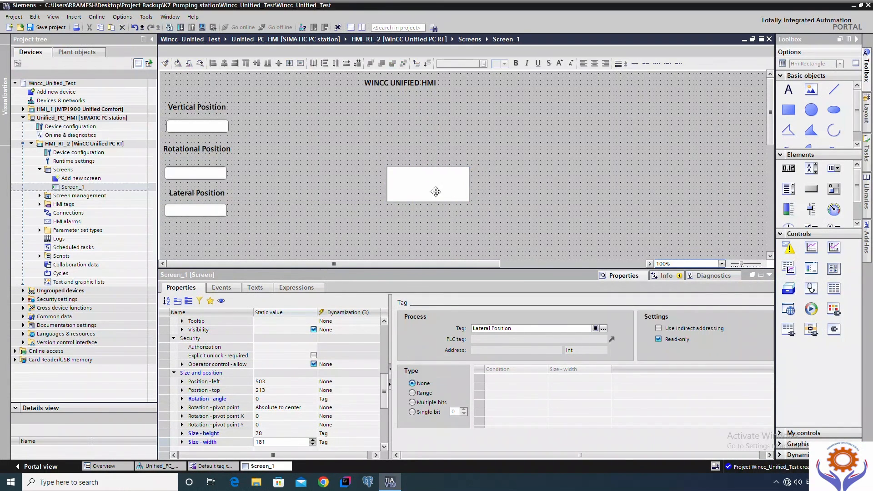
pyautogui.click(433, 190)
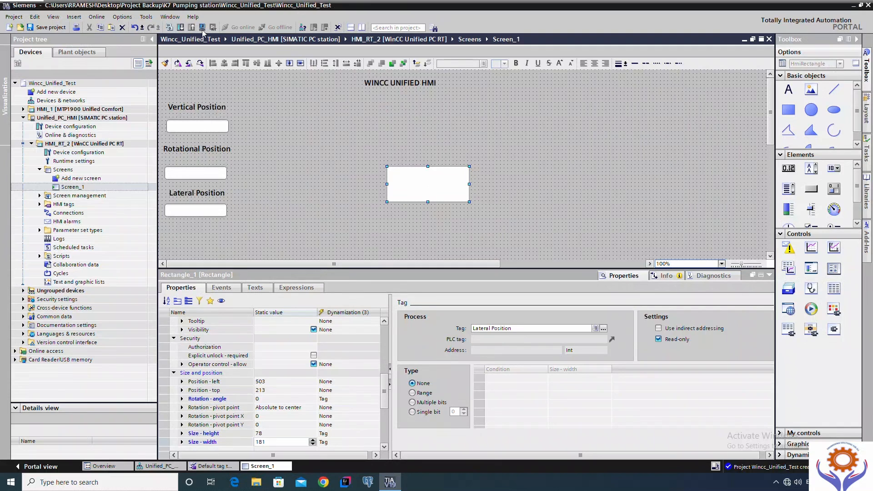
pyautogui.click(48, 28)
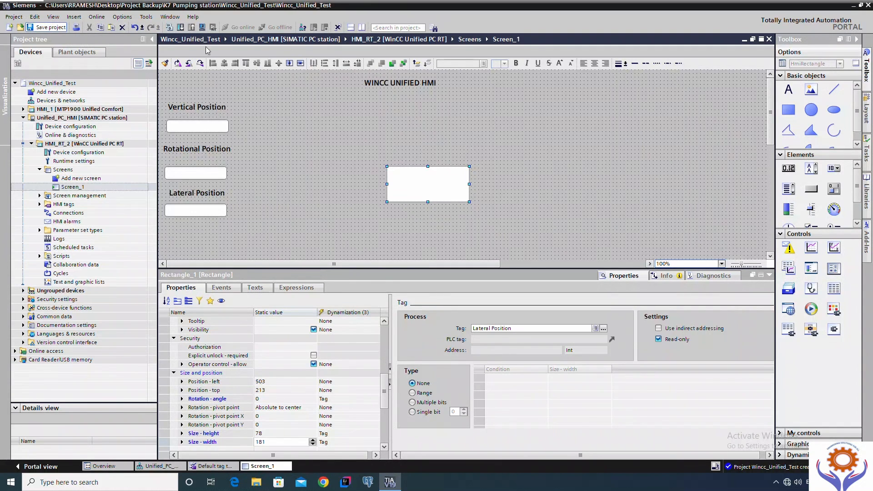
# - Try to connect to the target device at IP address 0.0.0.0 for downloading the Unified_PC_HMI station
pyautogui.click(180, 28)
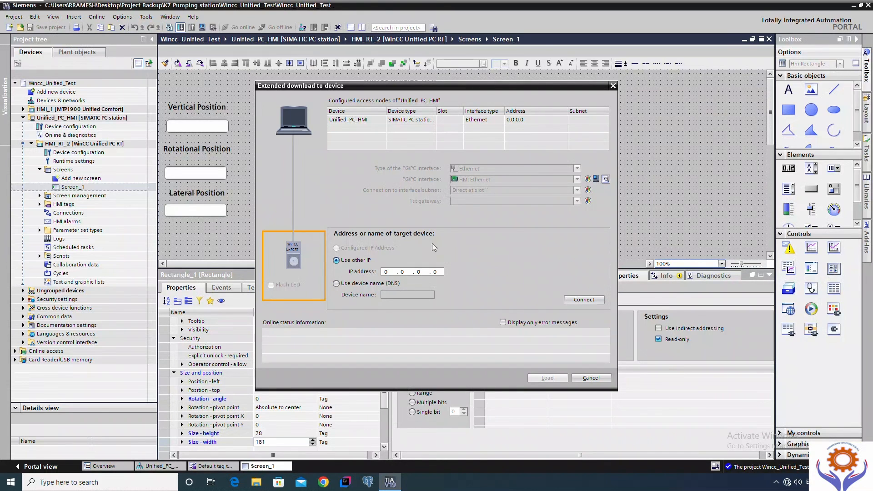
pyautogui.click(583, 300)
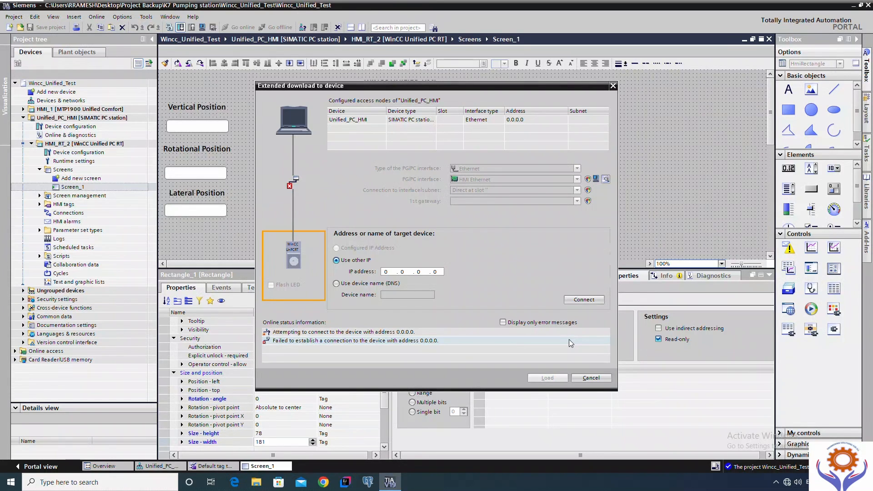
pyautogui.click(390, 272)
pyautogui.click(591, 378)
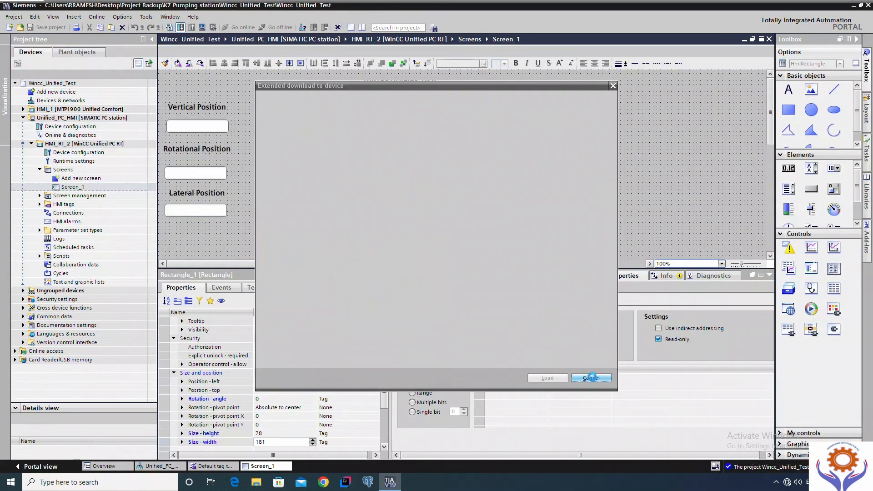
# - Examine the HMI_RT_2 device configuration, including its general properties, IO tags, information and resource monitor
pyautogui.click(84, 126)
pyautogui.doubleClick(80, 153)
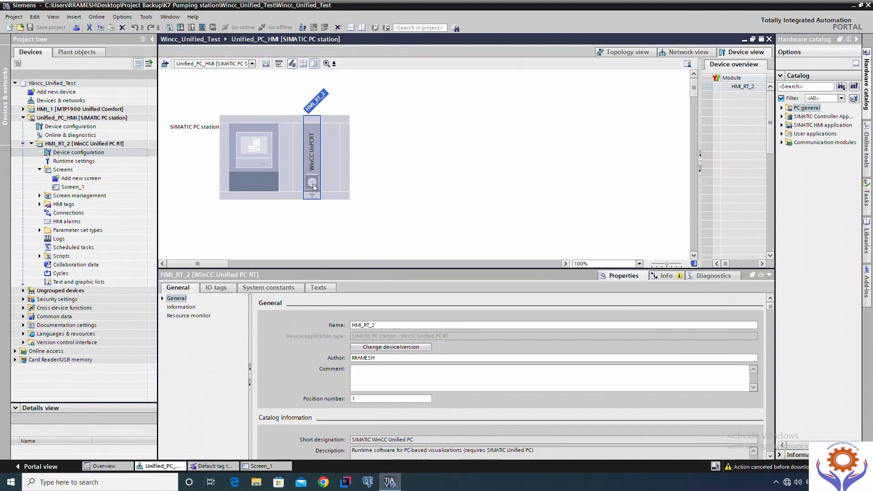
pyautogui.click(216, 288)
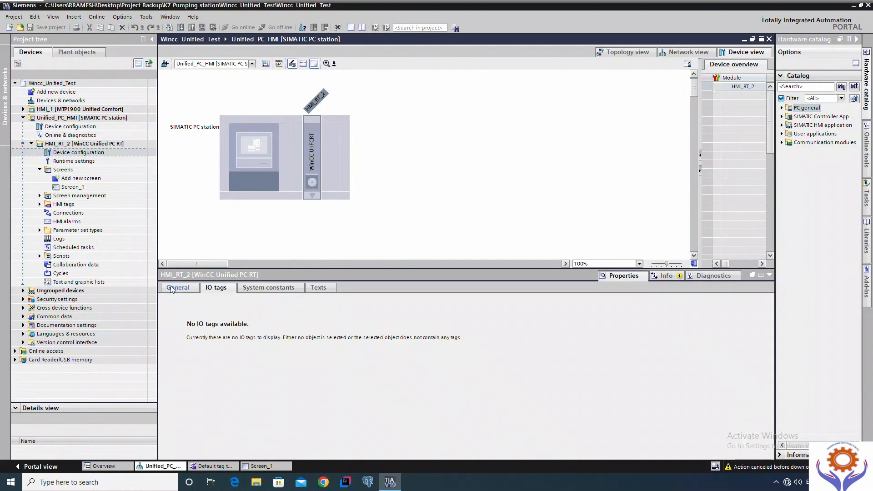
pyautogui.click(171, 286)
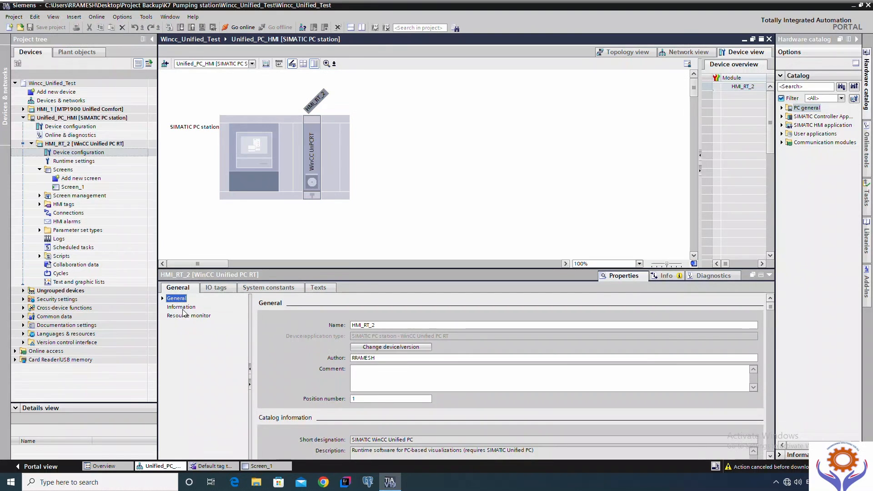
pyautogui.click(182, 308)
pyautogui.click(191, 316)
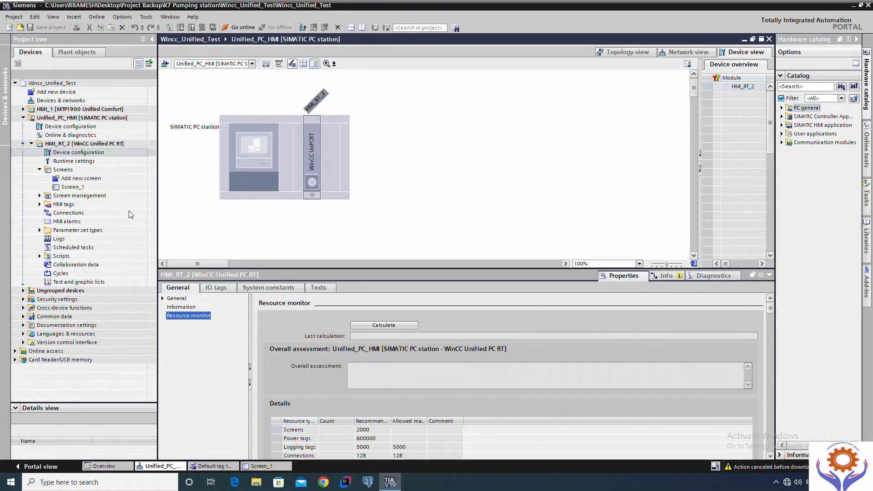
# - Examine the general properties and XDB configuration of the SIMATIC PC station in the device configuration
pyautogui.click(69, 127)
pyautogui.click(244, 241)
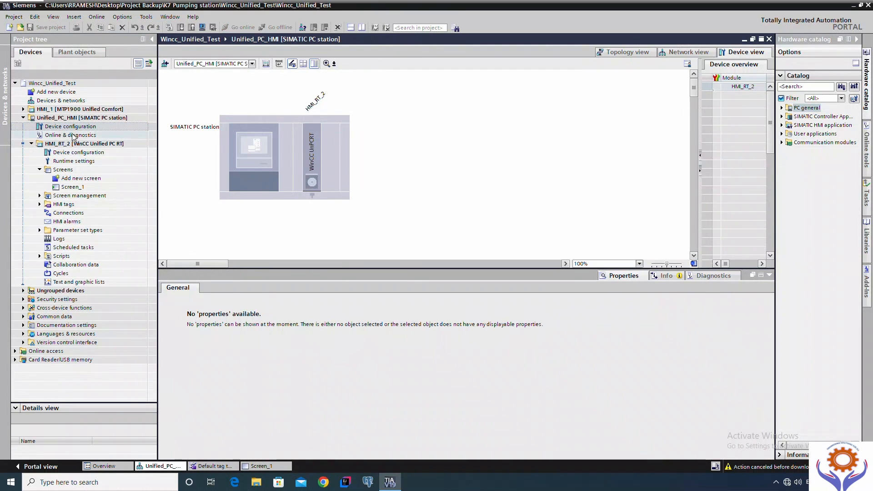
pyautogui.click(260, 155)
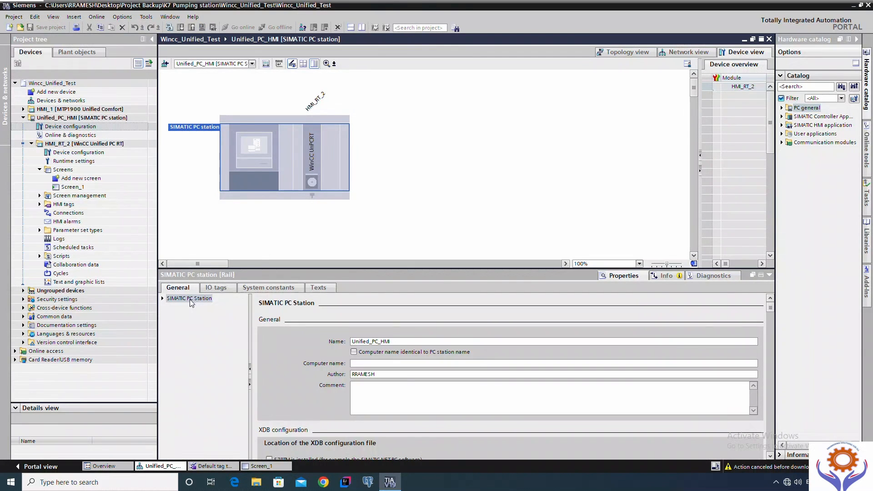
pyautogui.click(162, 298)
pyautogui.click(184, 307)
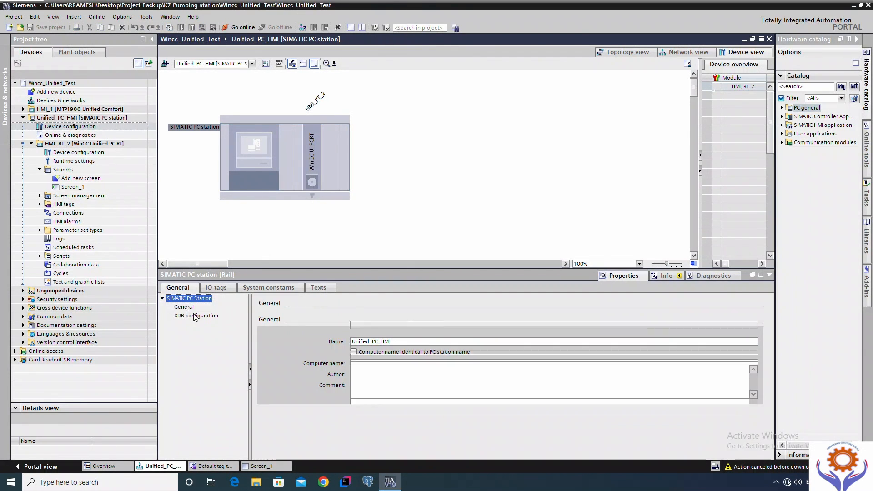
pyautogui.click(197, 318)
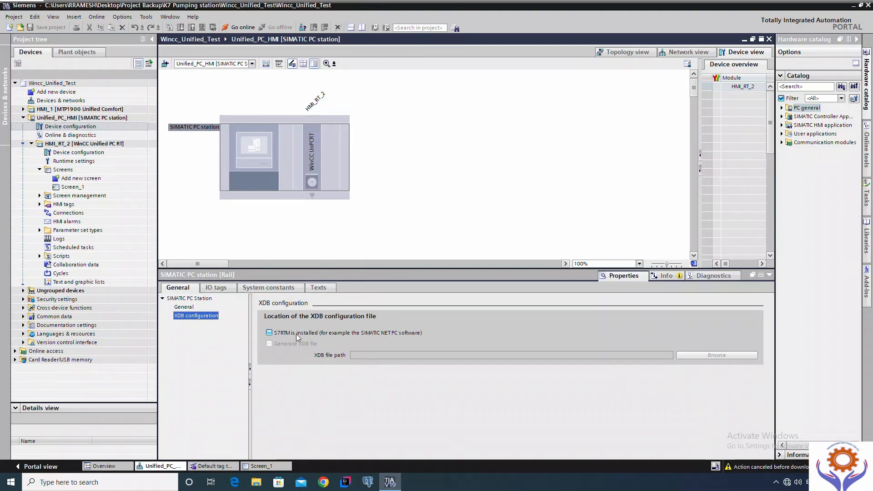
# - Try to start the HMI_RT_2 simulation and inspect the compile messages for its runtime settings
pyautogui.click(76, 161)
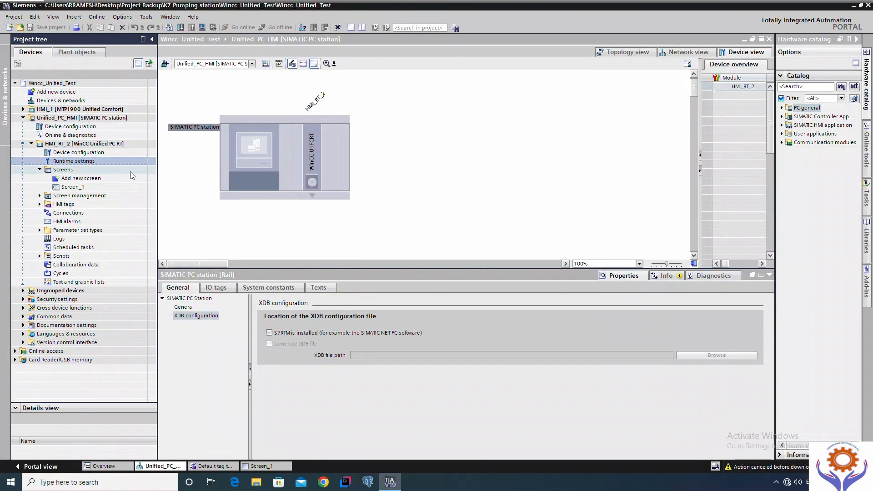
pyautogui.click(203, 28)
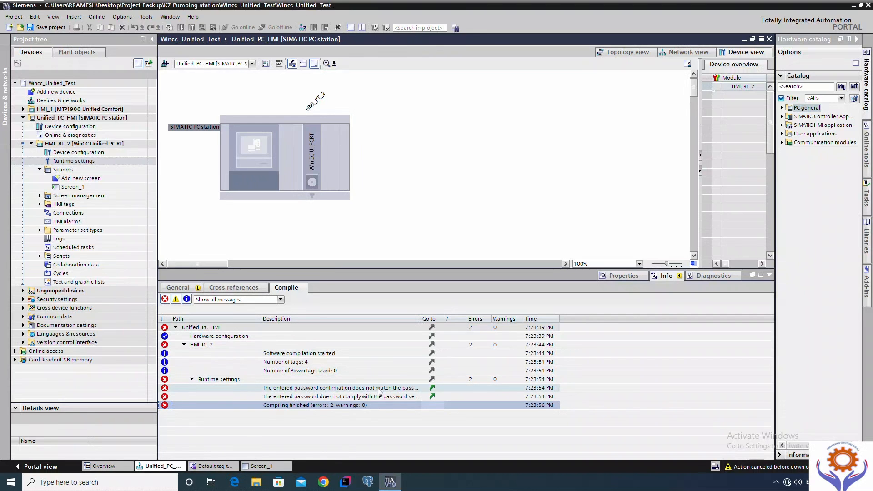
pyautogui.click(202, 337)
pyautogui.click(184, 345)
pyautogui.click(184, 345)
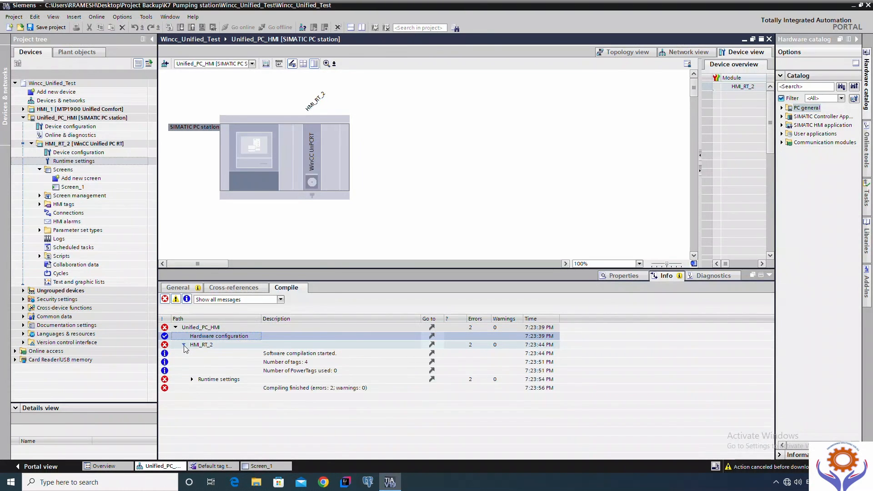
pyautogui.click(291, 390)
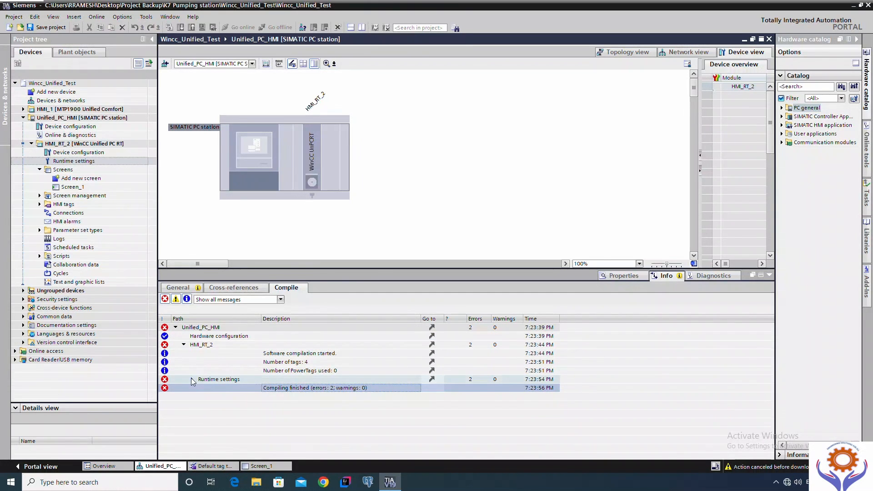
pyautogui.click(202, 338)
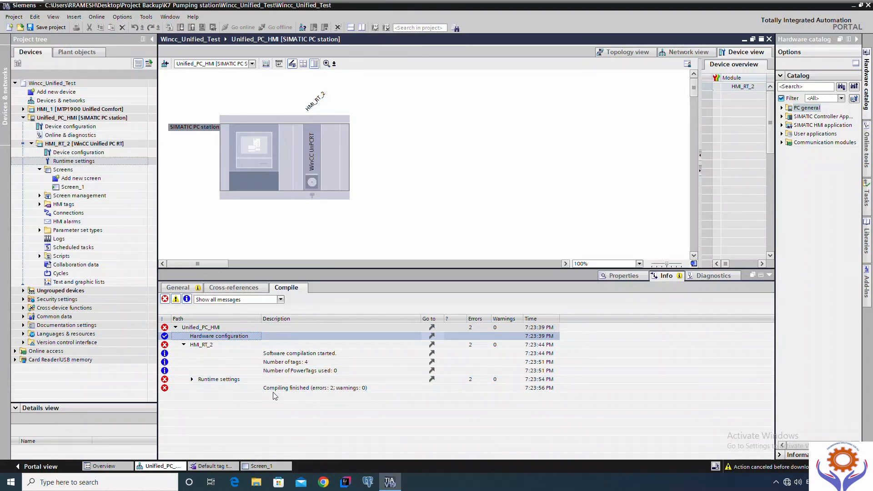
pyautogui.click(192, 379)
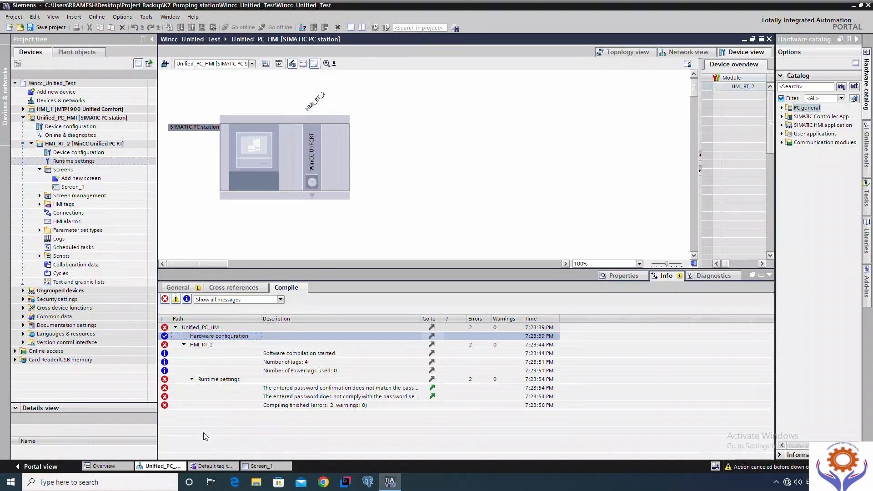
# - Open the runtime settings of HMI_RT_2 and deactivate encrypted transfer
pyautogui.click(87, 154)
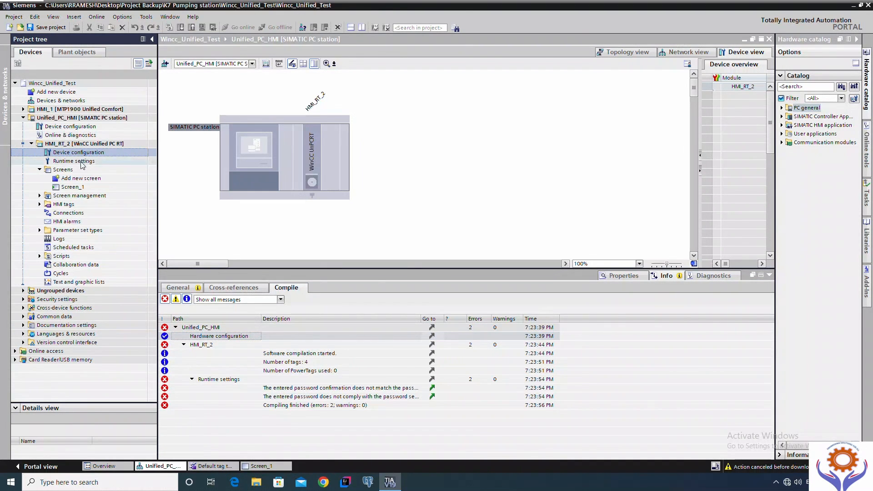
pyautogui.click(74, 161)
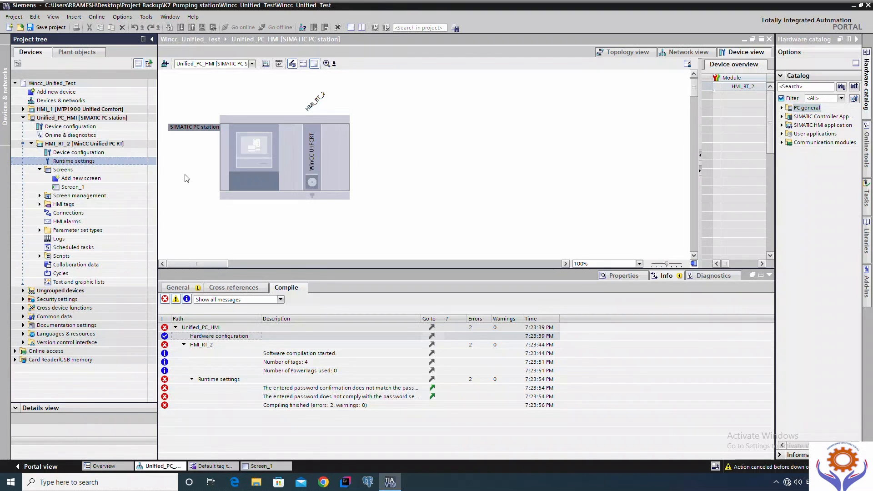
pyautogui.doubleClick(83, 161)
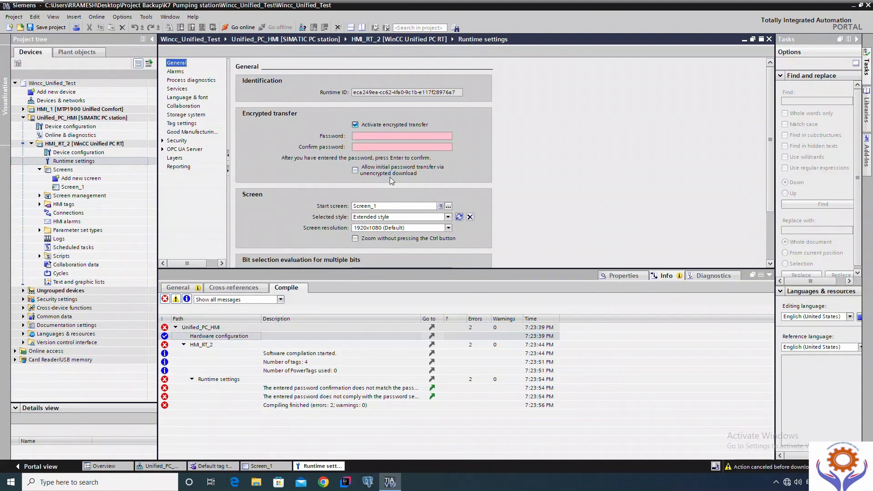
pyautogui.click(355, 125)
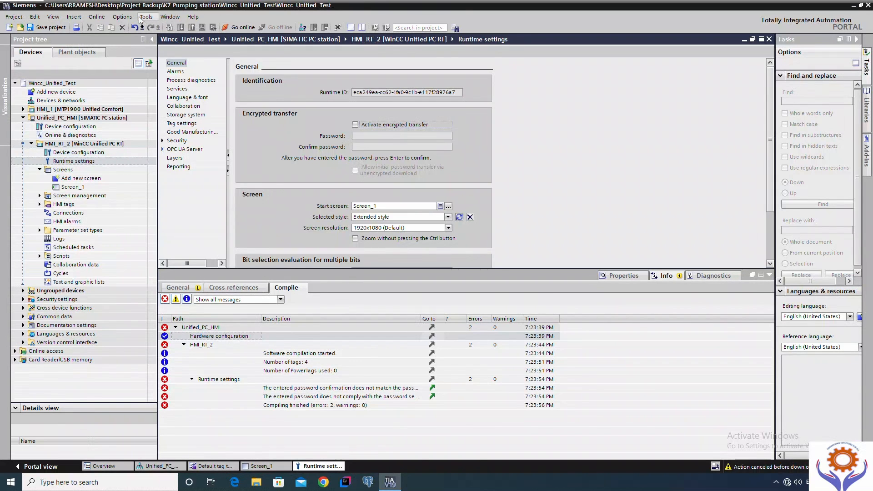
# - Examine the PLC and HMI simulation options in the program settings, including the encrypted simulation transfer for WinCC Unified
pyautogui.click(98, 19)
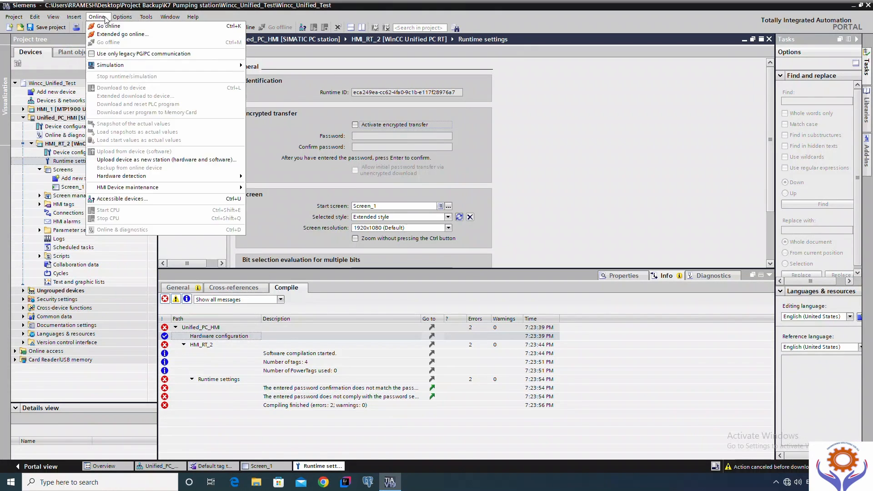
pyautogui.click(121, 21)
pyautogui.click(120, 21)
pyautogui.click(137, 26)
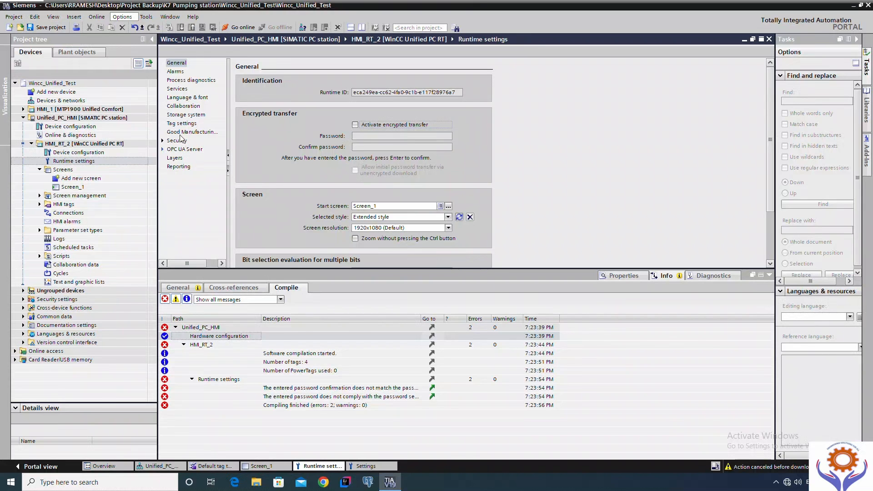
pyautogui.click(122, 17)
pyautogui.click(132, 27)
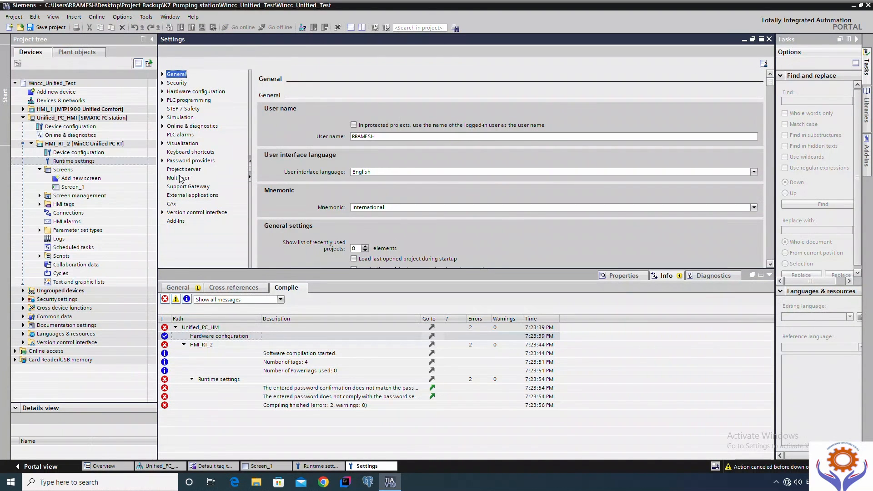
pyautogui.click(179, 118)
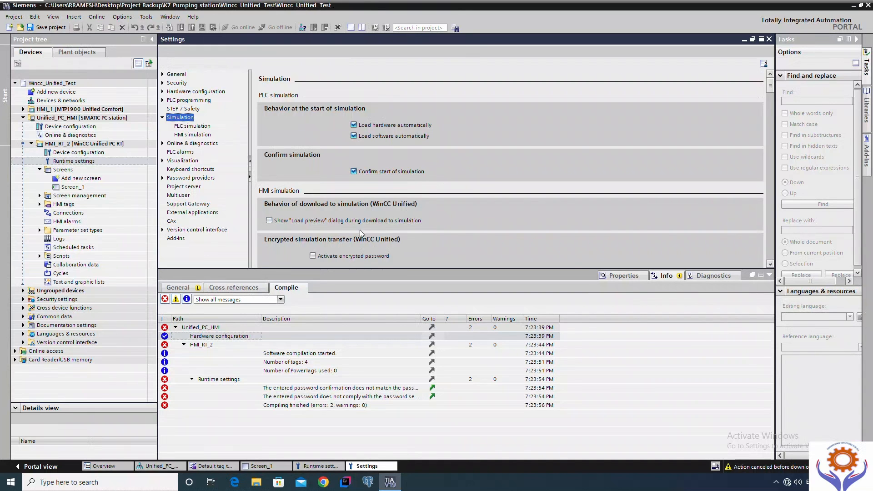
pyautogui.click(770, 264)
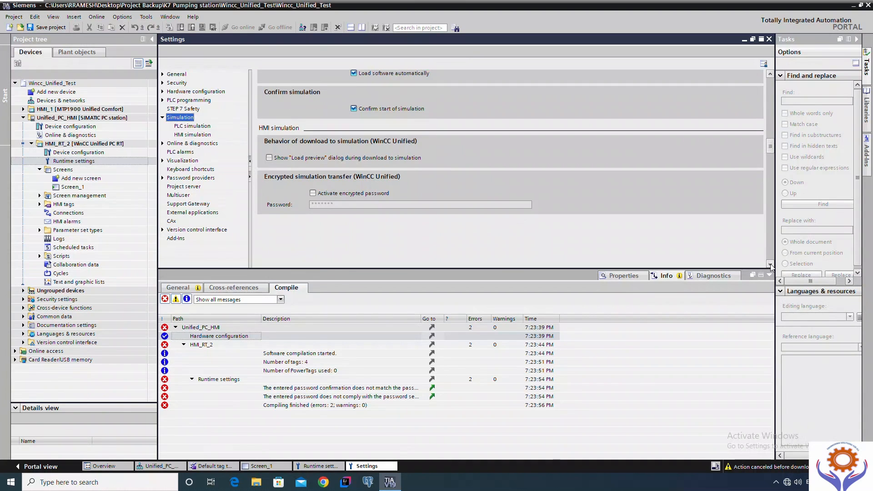
pyautogui.click(769, 39)
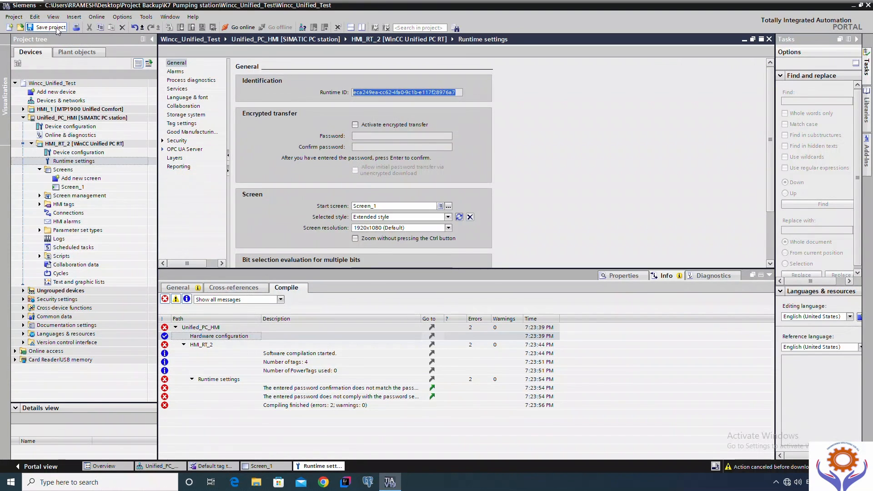
# - Save the project and collapse the Unified_PC_HMI station in the project tree
pyautogui.click(56, 28)
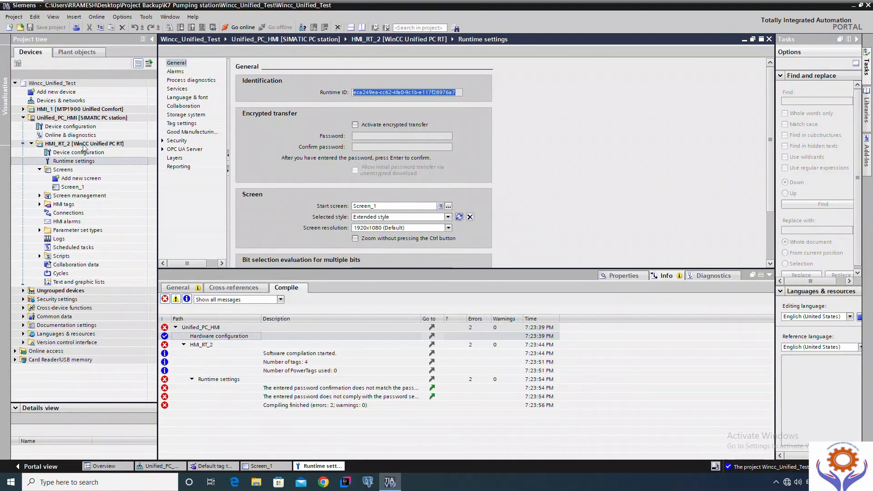
pyautogui.click(70, 110)
pyautogui.click(69, 119)
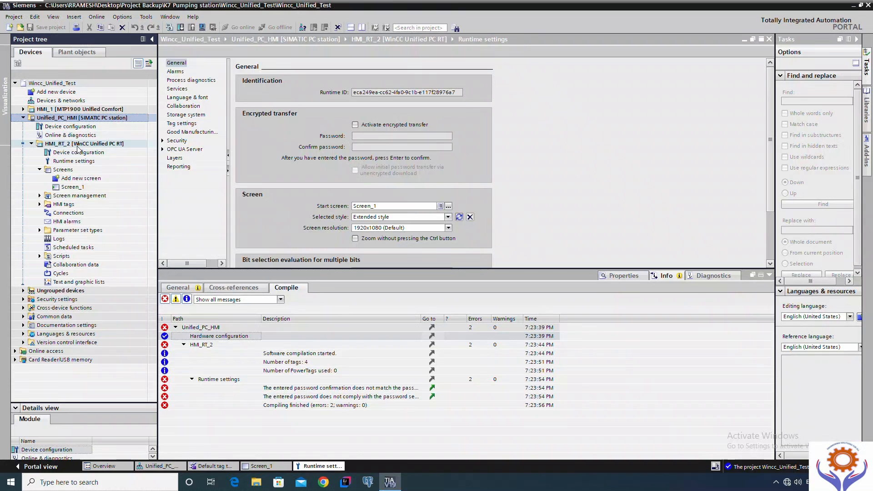
pyautogui.doubleClick(75, 118)
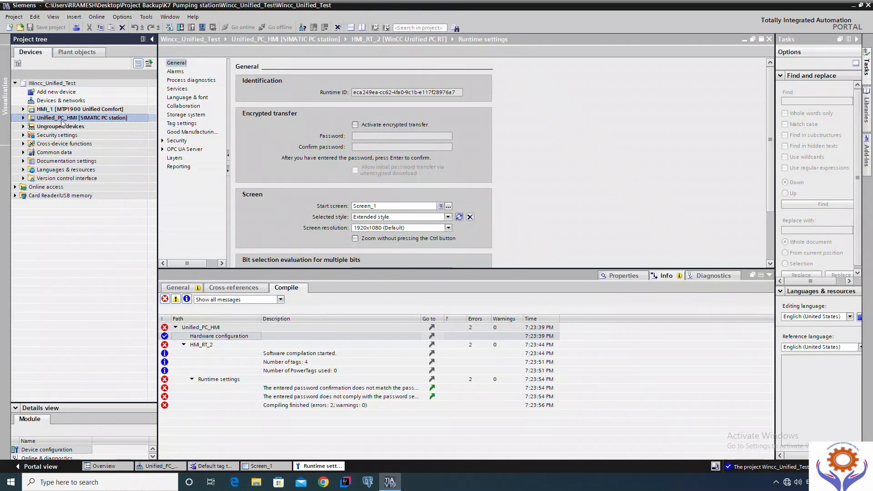
# - Try to start the simulation of the Unified_PC_HMI station and maximize its runtime page in the browser
pyautogui.doubleClick(76, 119)
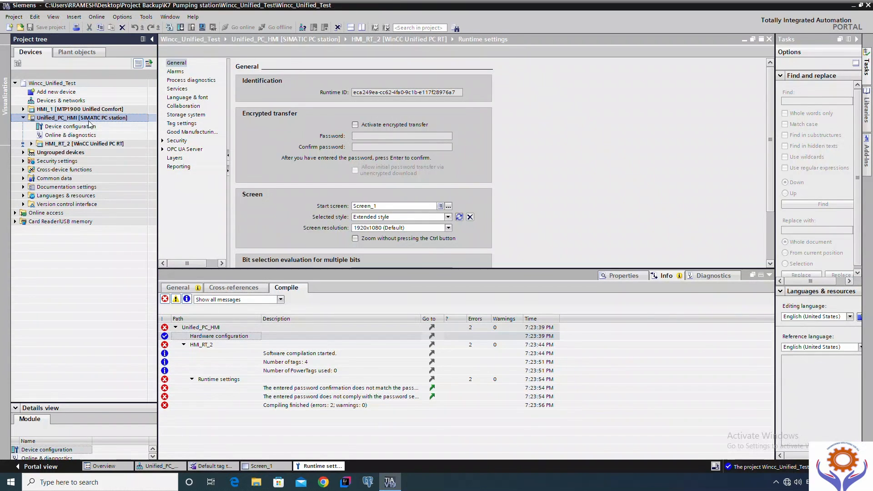
pyautogui.click(203, 27)
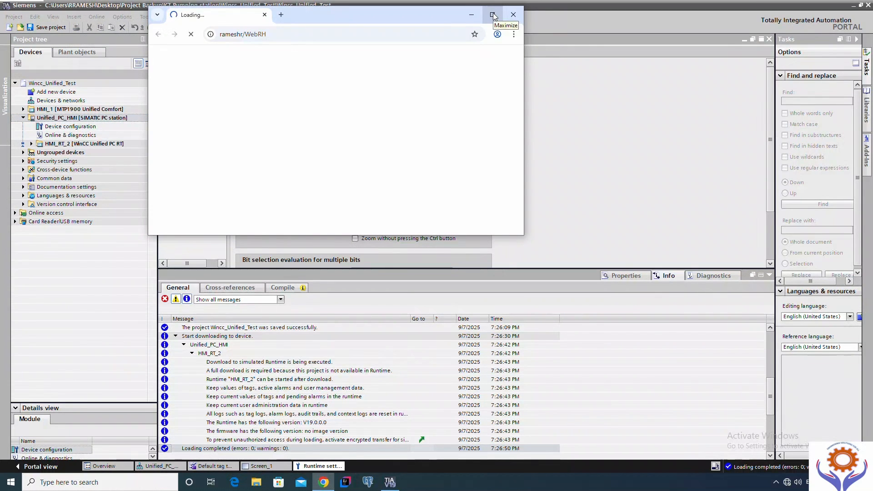
pyautogui.click(494, 16)
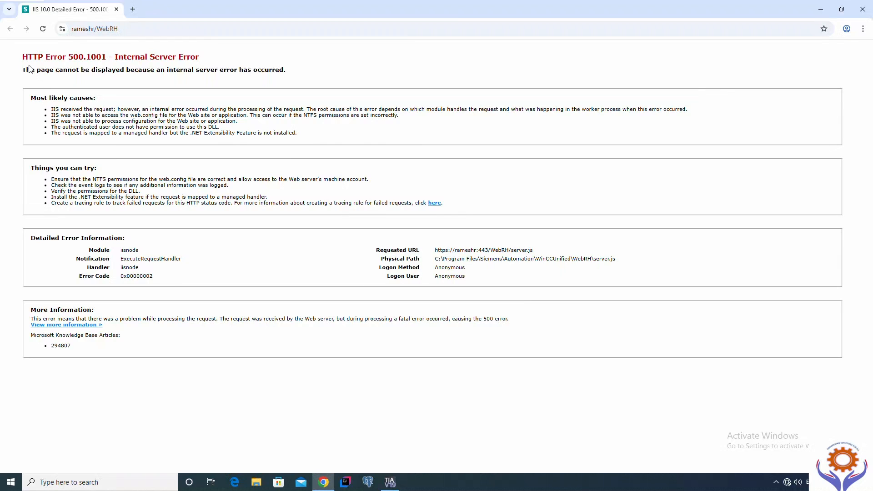
# - Inspect the runtime page's internal server error and its tracing rule help link, and close the browser page
pyautogui.moveTo(30, 69); pyautogui.dragTo(294, 73)
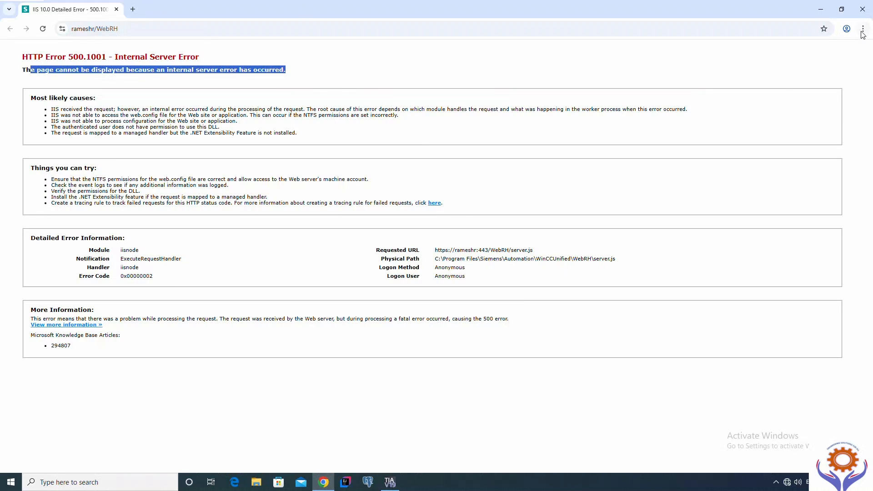
pyautogui.click(126, 28)
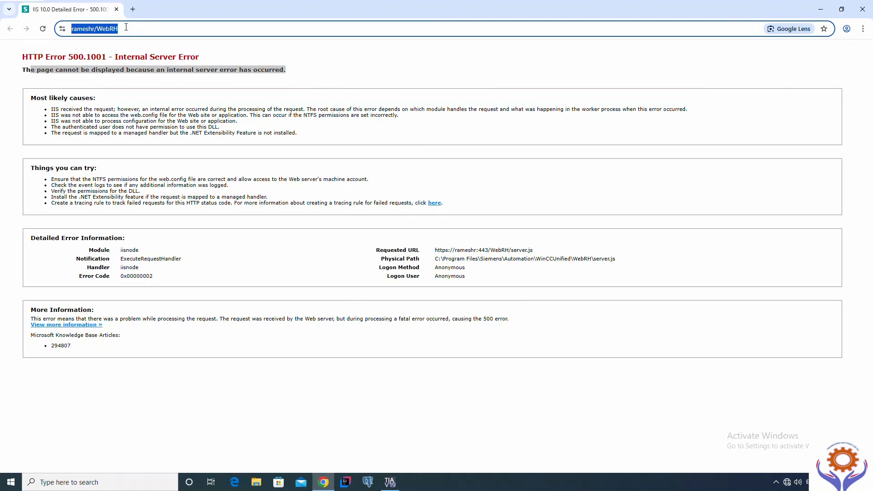
pyautogui.rightClick(104, 28)
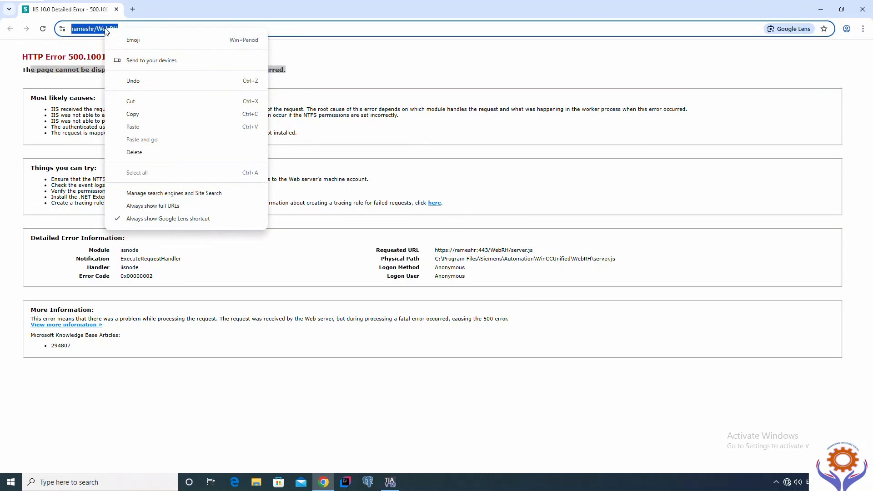
pyautogui.click(151, 114)
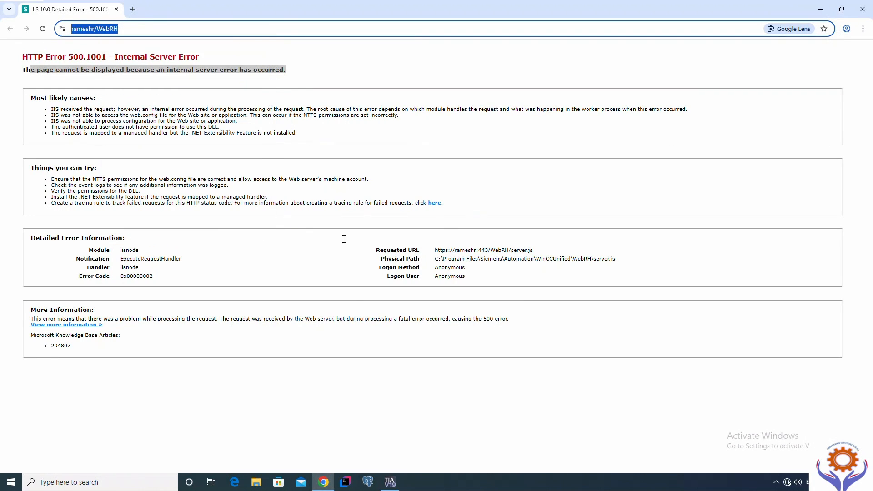
pyautogui.click(435, 204)
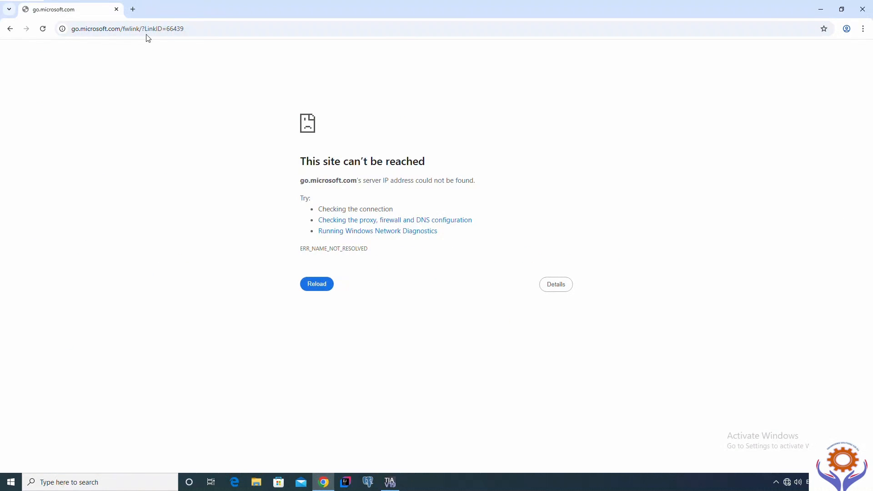
pyautogui.click(116, 9)
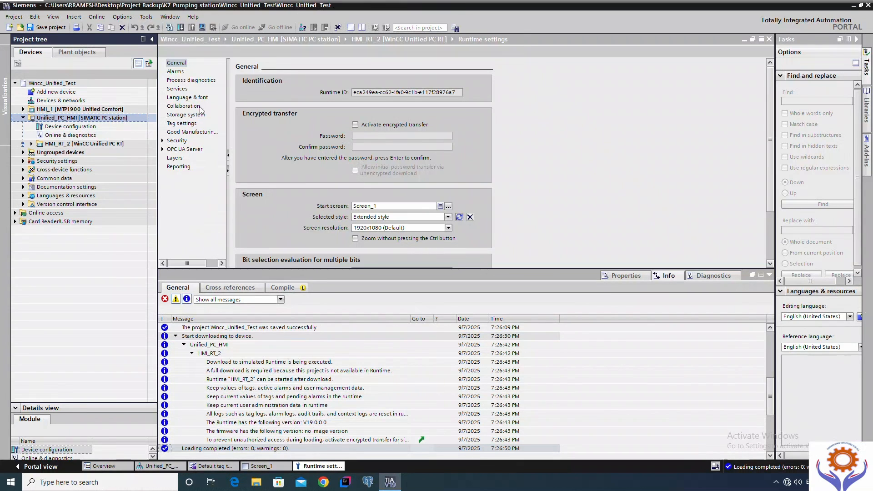
# - Close the runtime settings and open Screen_1 of HMI_RT_2 for editing
pyautogui.click(771, 275)
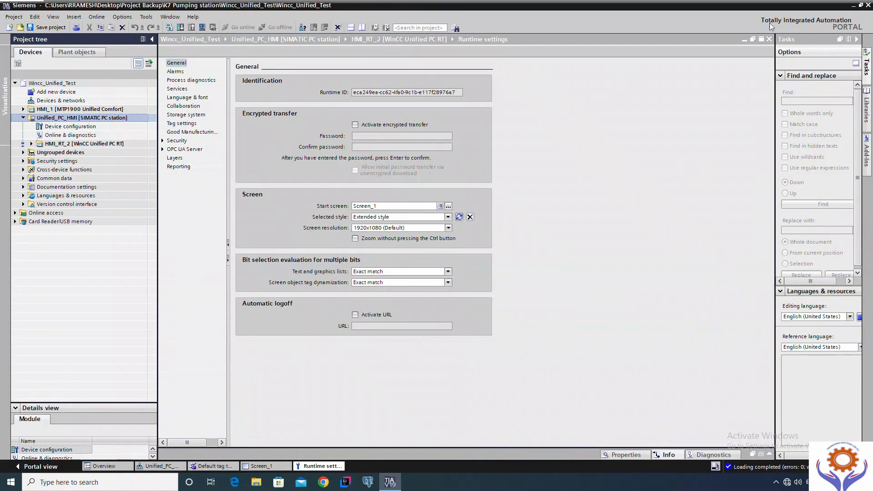
pyautogui.click(769, 40)
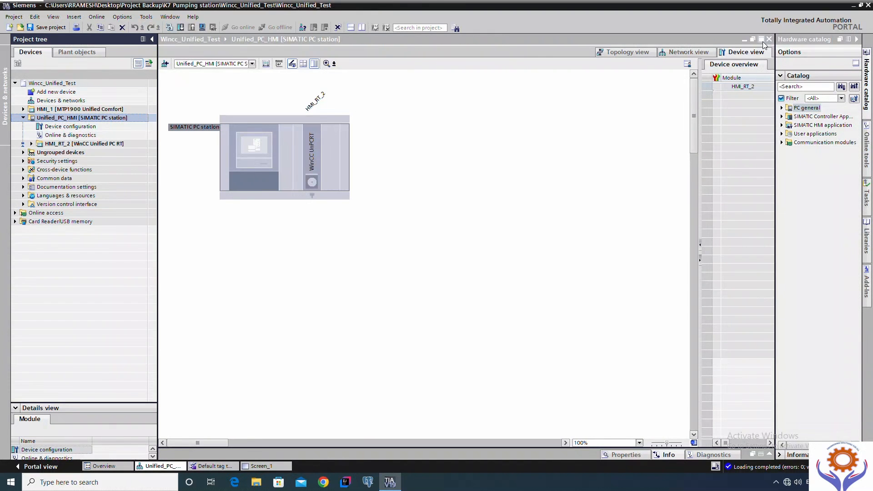
pyautogui.click(31, 144)
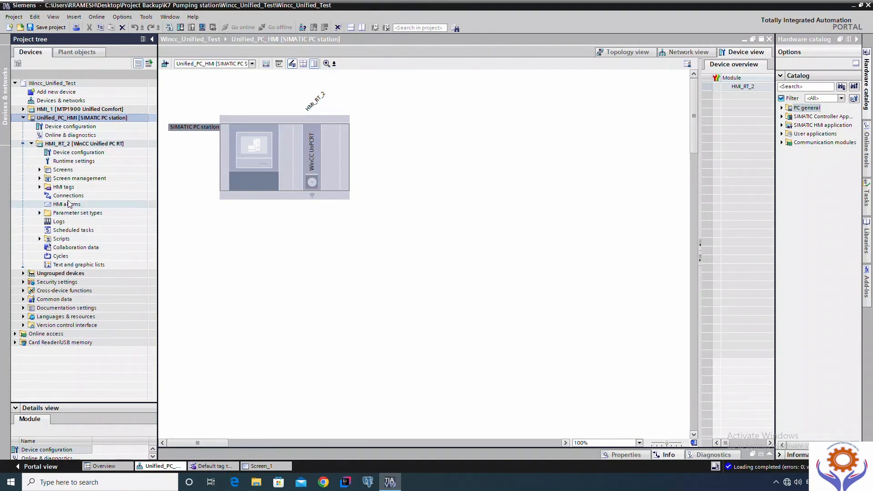
pyautogui.click(62, 221)
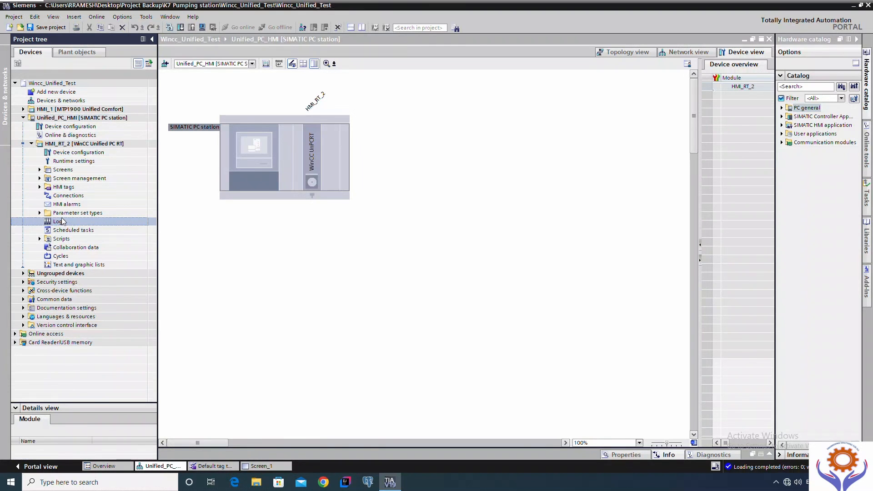
pyautogui.click(39, 170)
pyautogui.doubleClick(72, 187)
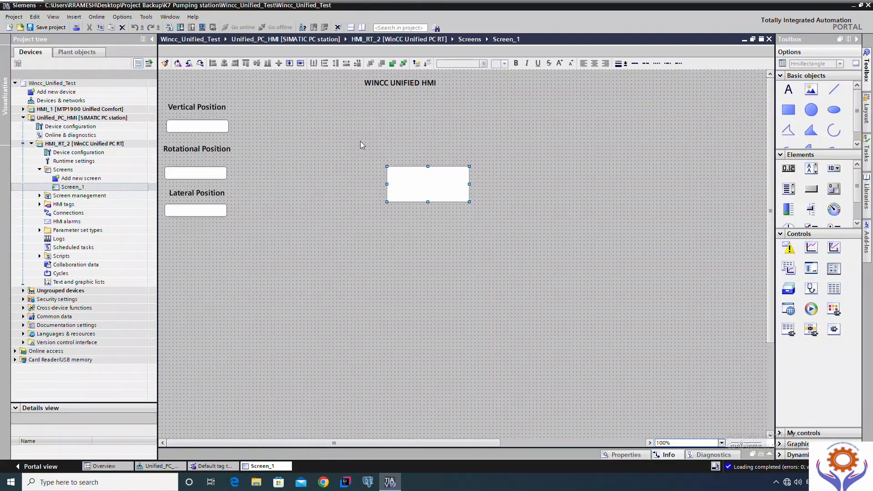
# - Start the HMI_RT_2 simulation with Screen_1 as the start screen and accept the start message
pyautogui.click(325, 131)
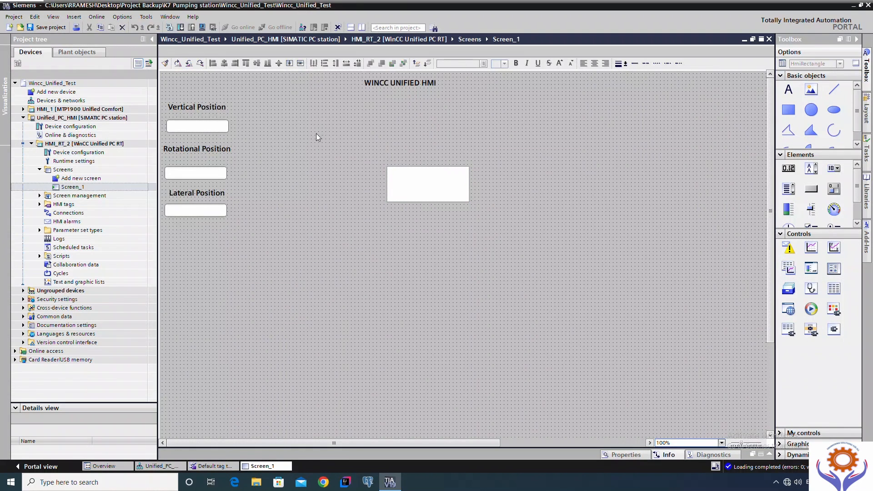
pyautogui.click(202, 28)
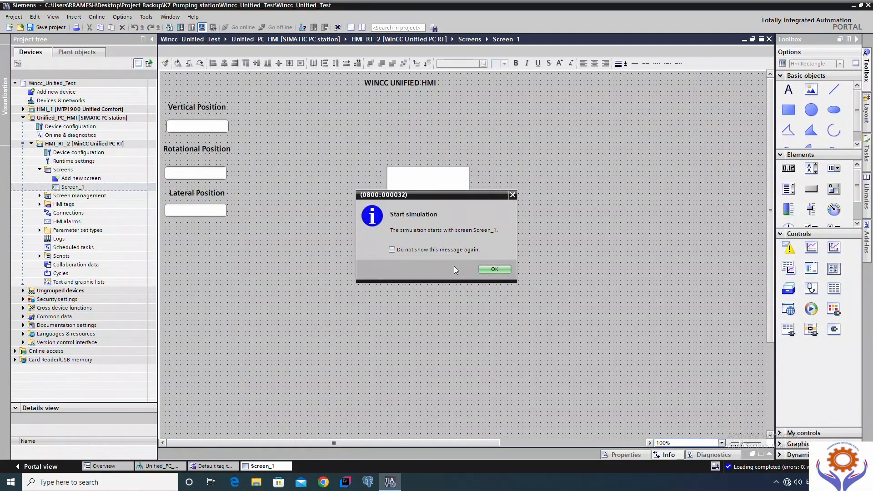
pyautogui.click(490, 269)
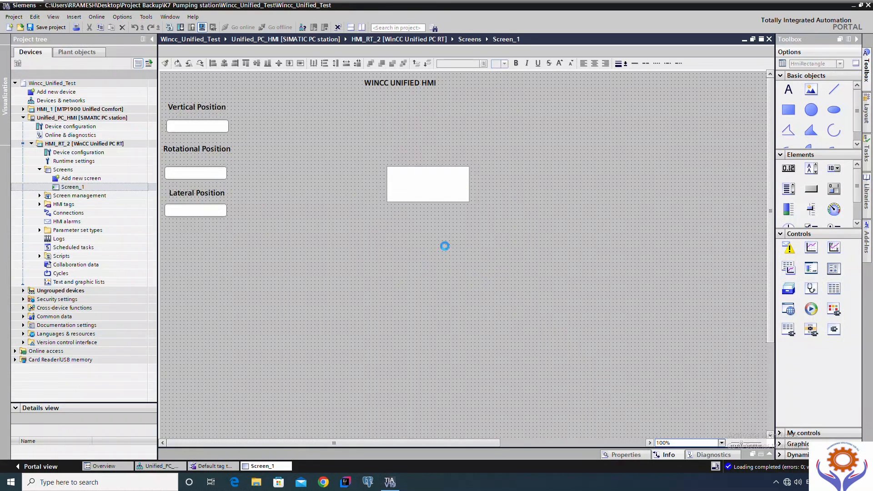
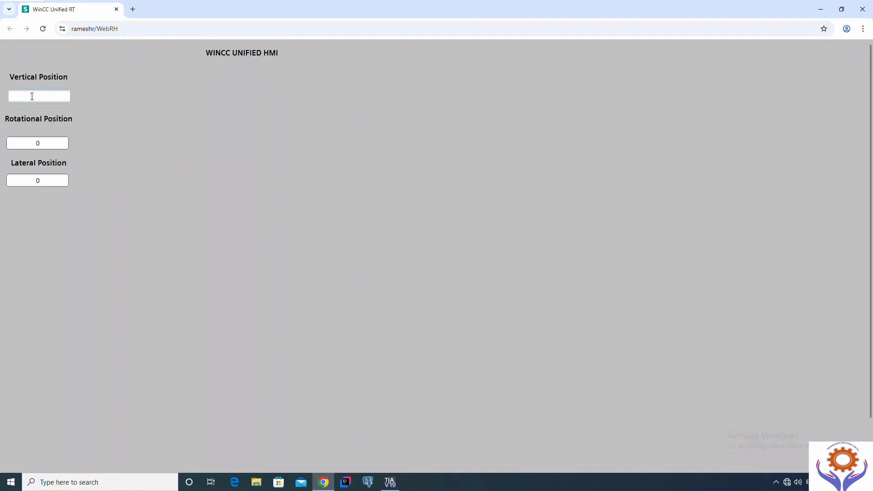
# - Set the Vertical Position to 200 and the Rotational Position to 1 in the running simulation
pyautogui.write('200')
pyautogui.press('Return')
pyautogui.click(33, 145)
pyautogui.press('BackSpace')
pyautogui.click(49, 184)
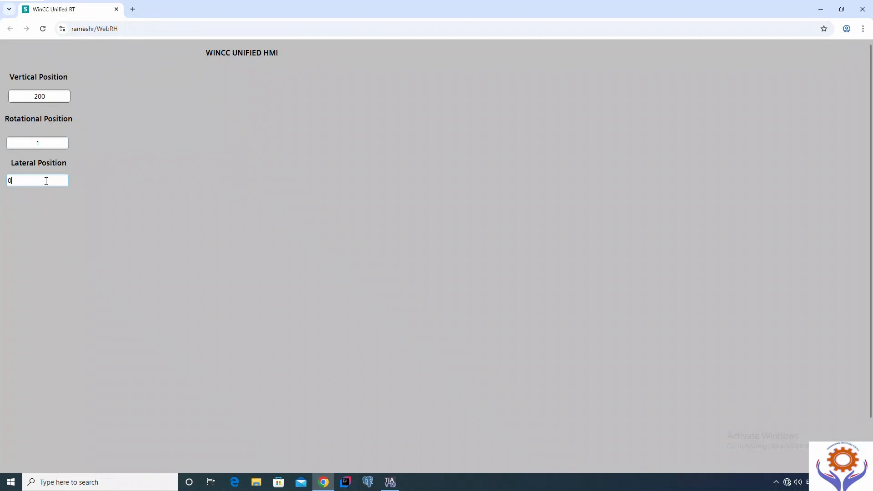
# - Set the Rotational Position to 90 and the Lateral Position to 100 in the running simulation
pyautogui.click(39, 141)
pyautogui.moveTo(8, 144); pyautogui.dragTo(44, 144)
pyautogui.write('90')
pyautogui.press('Return')
pyautogui.click(27, 184)
pyautogui.moveTo(2, 183); pyautogui.dragTo(14, 181)
pyautogui.write('100')
pyautogui.press('Return')
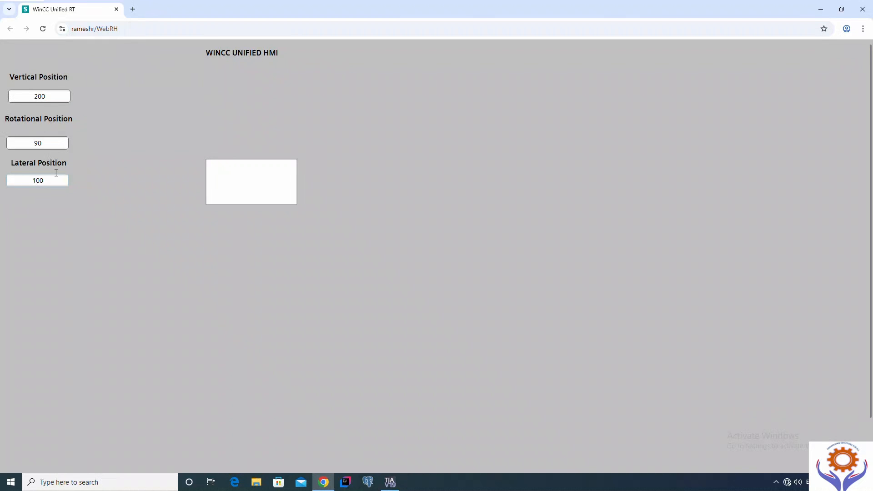
# - Test the rectangle's rotation by setting the Rotational Position to 45 and to 76
pyautogui.click(21, 143)
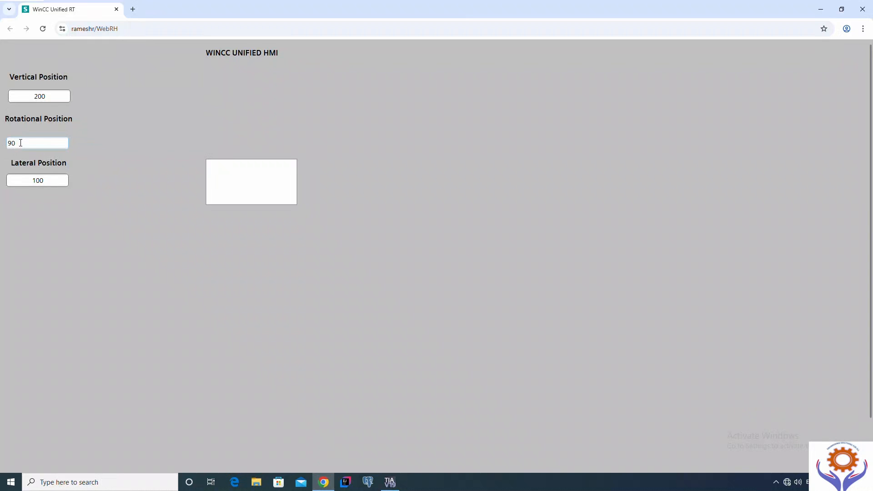
pyautogui.doubleClick(21, 143)
pyautogui.write('45')
pyautogui.press('Return')
pyautogui.click(35, 143)
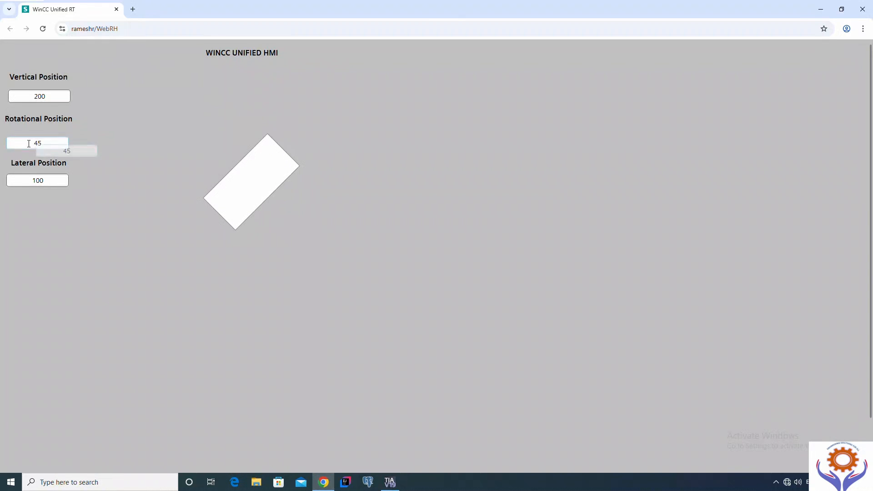
pyautogui.moveTo(35, 143); pyautogui.dragTo(3, 145)
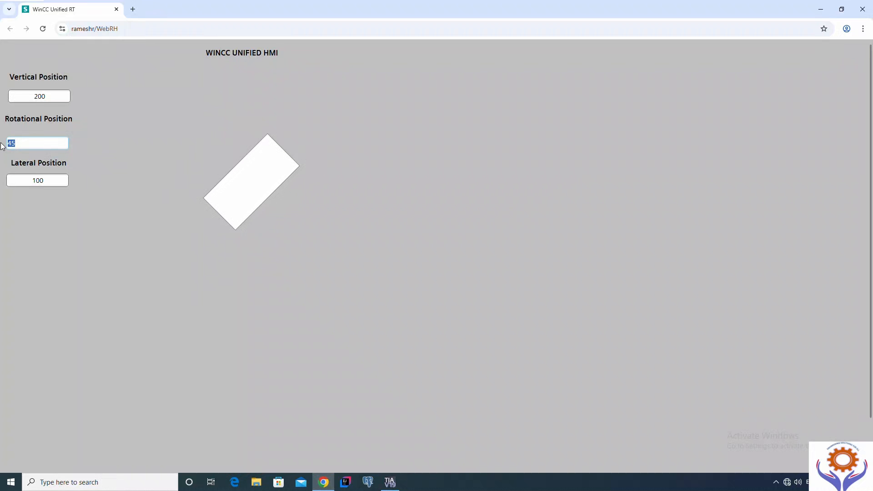
pyautogui.write('76')
pyautogui.press('Return')
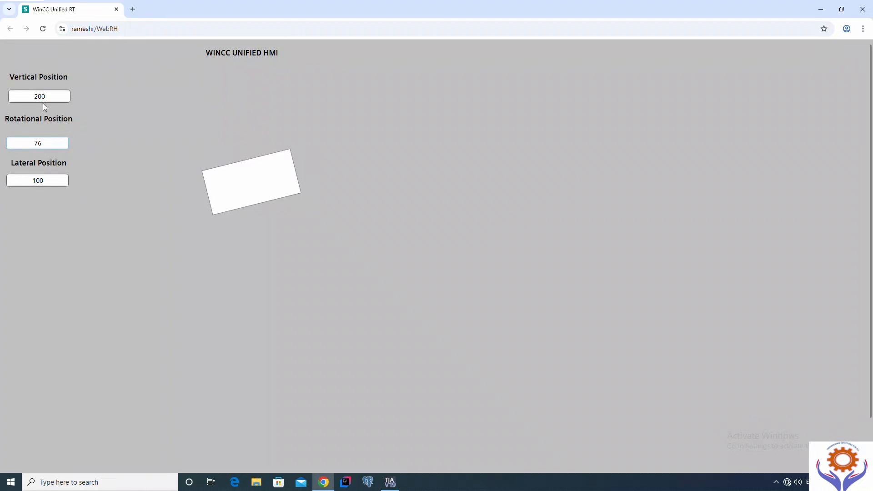
# - Set the Vertical Position to 350 in the running simulation
pyautogui.click(20, 96)
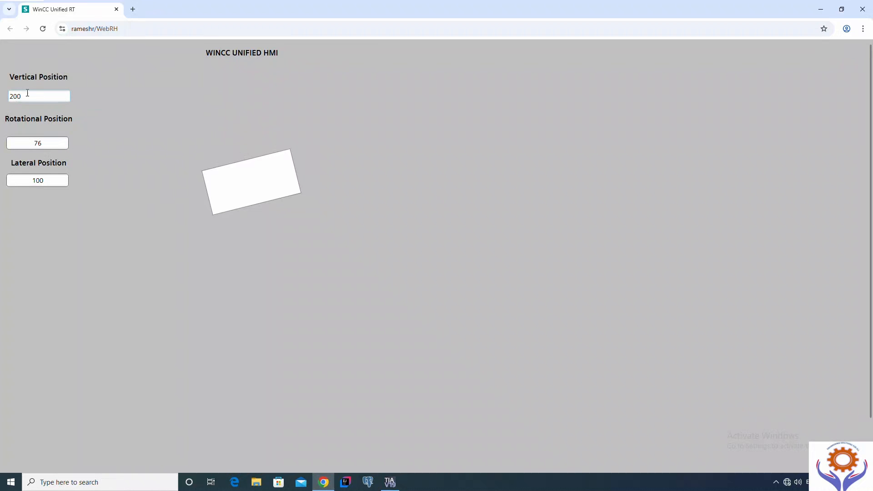
pyautogui.moveTo(27, 93); pyautogui.dragTo(6, 97)
pyautogui.write('350')
pyautogui.press('Return')
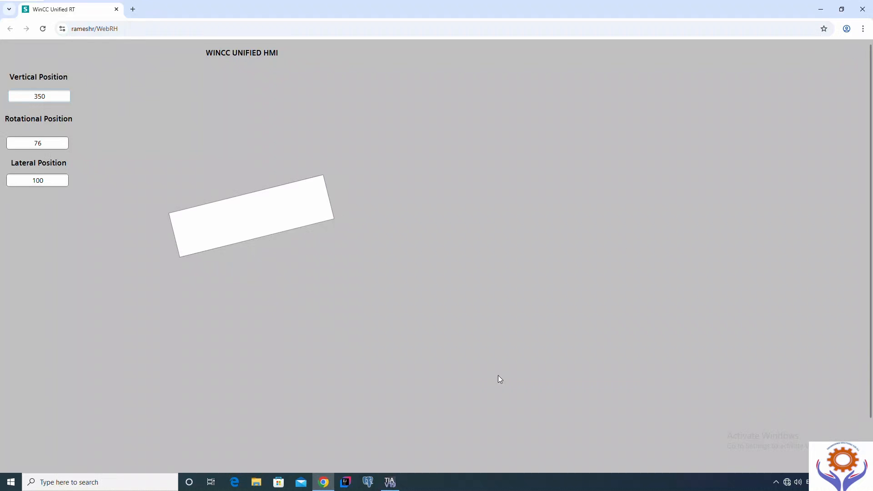
# - Switch back to TIA Portal and move the white rectangle on Screen_1 up and to the left
pyautogui.click(390, 482)
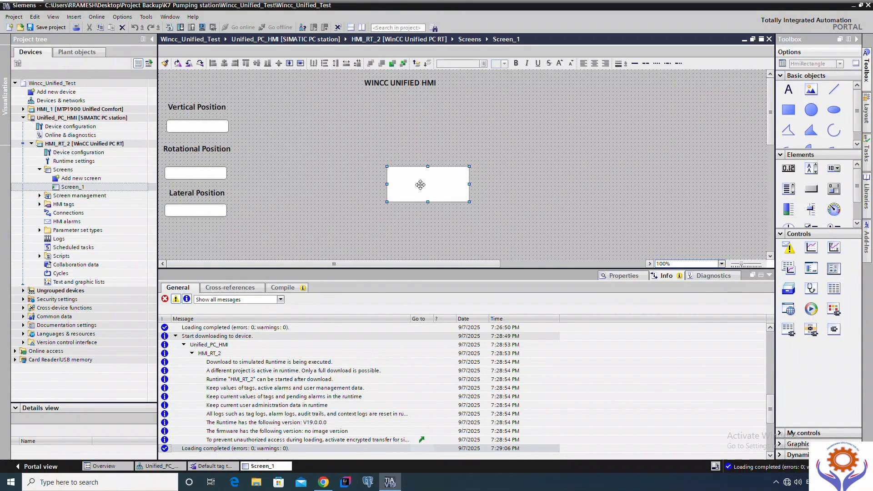
pyautogui.moveTo(428, 190); pyautogui.dragTo(389, 155)
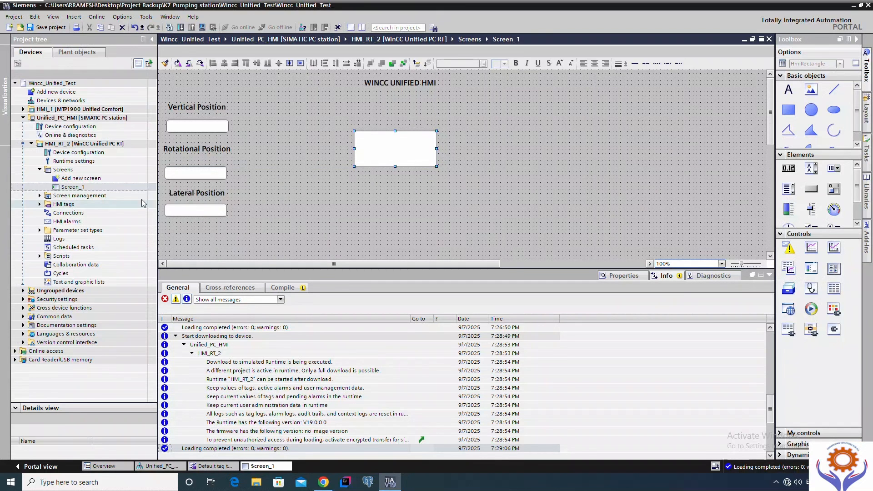
# - Expand the HMI tags of HMI_RT_2 in the project tree and look at the default tag table and connections
pyautogui.click(61, 205)
pyautogui.click(41, 204)
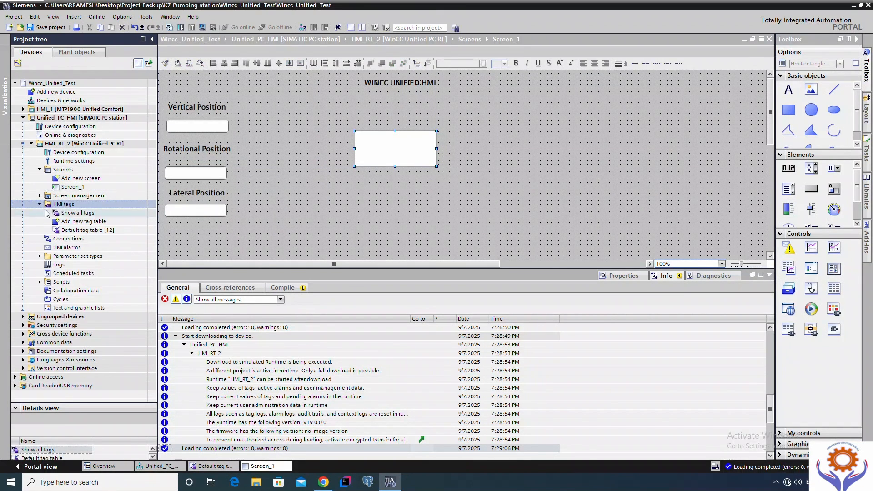
pyautogui.click(86, 231)
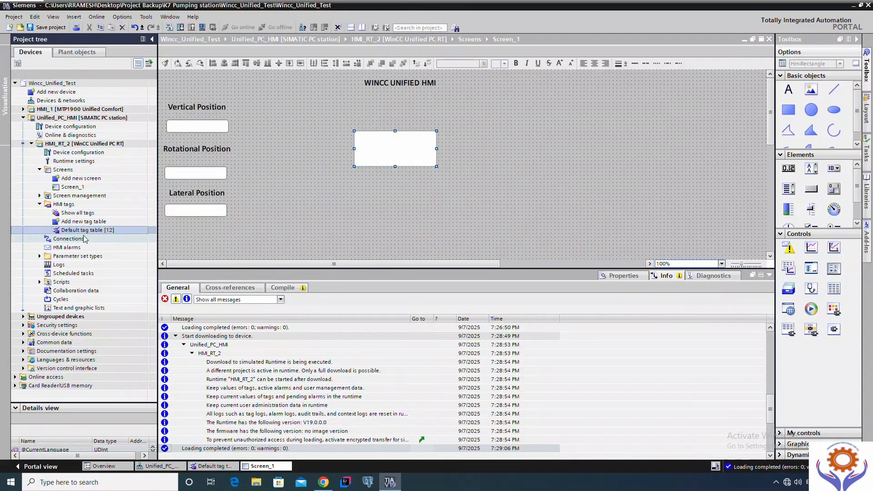
pyautogui.click(75, 239)
pyautogui.click(371, 152)
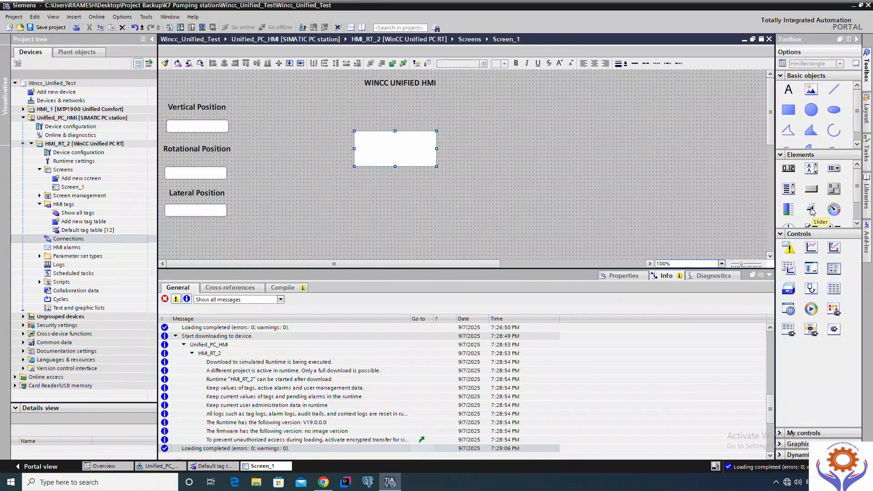
# - Place a vertical slider on Screen_1 in the empty area beside the white rectangle and show its general properties
pyautogui.moveTo(813, 209); pyautogui.dragTo(676, 78)
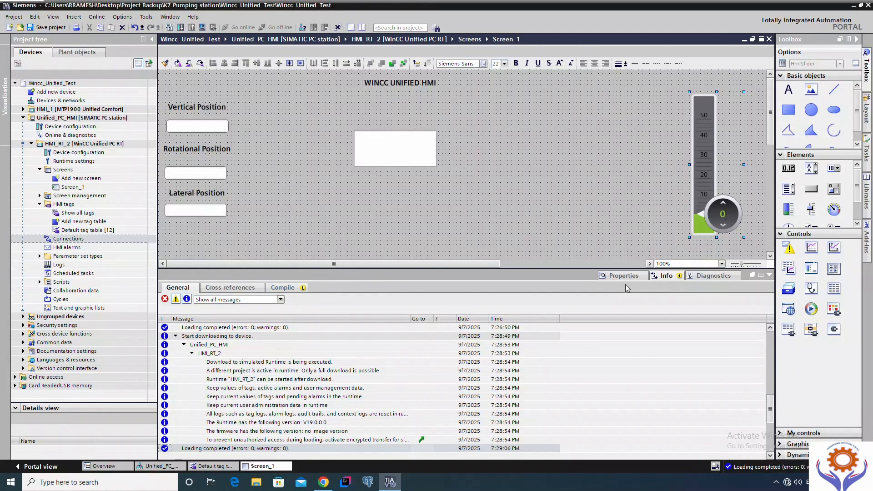
pyautogui.click(611, 277)
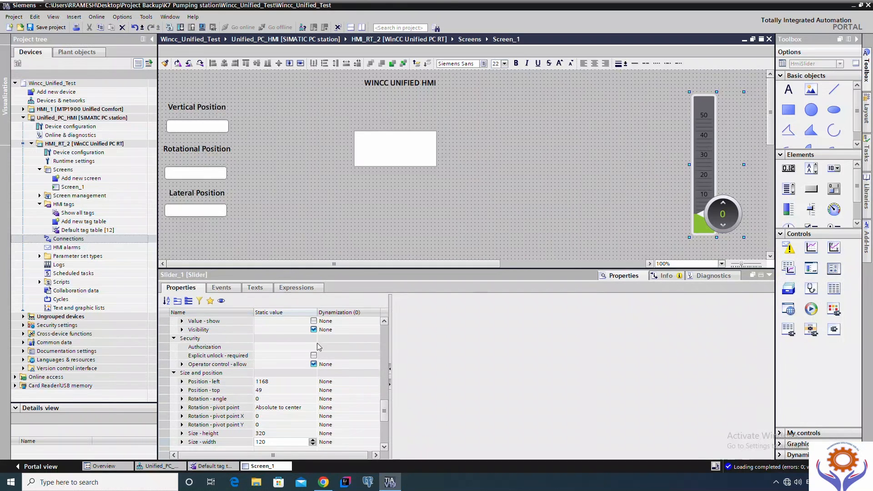
pyautogui.moveTo(384, 411); pyautogui.dragTo(385, 322)
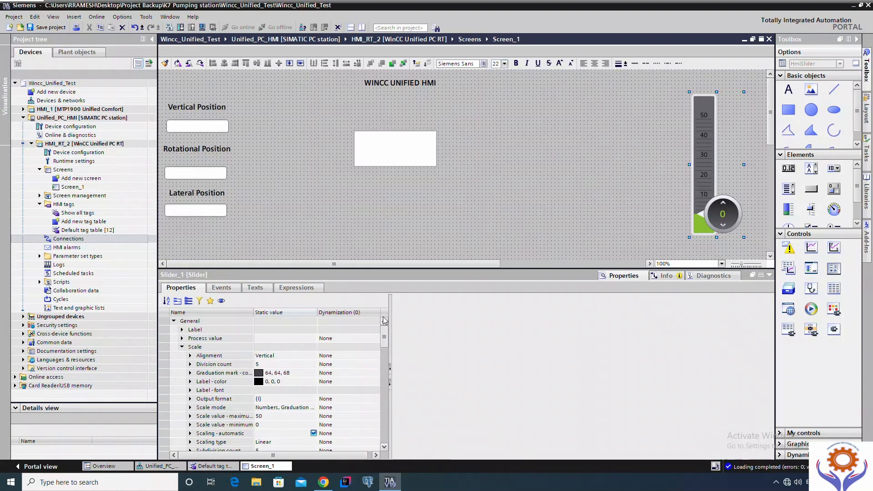
pyautogui.moveTo(380, 338); pyautogui.dragTo(380, 343)
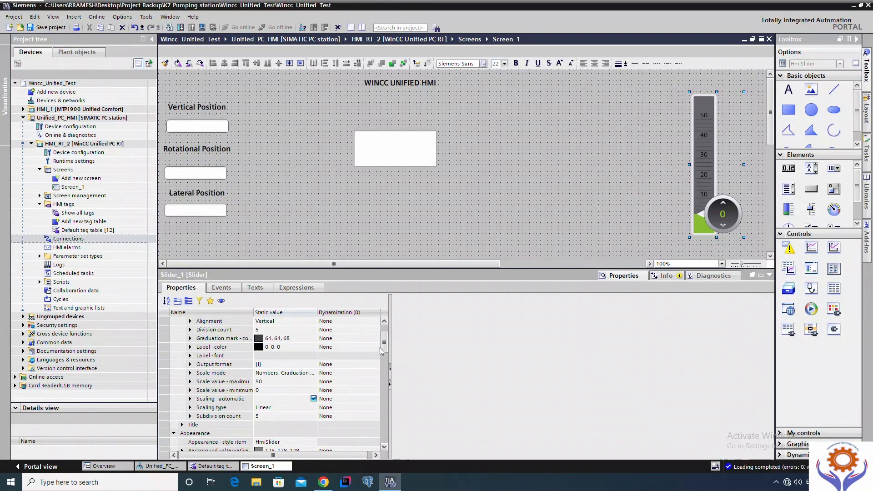
pyautogui.scroll(1, 385, 333)
pyautogui.scroll(3, 385, 334)
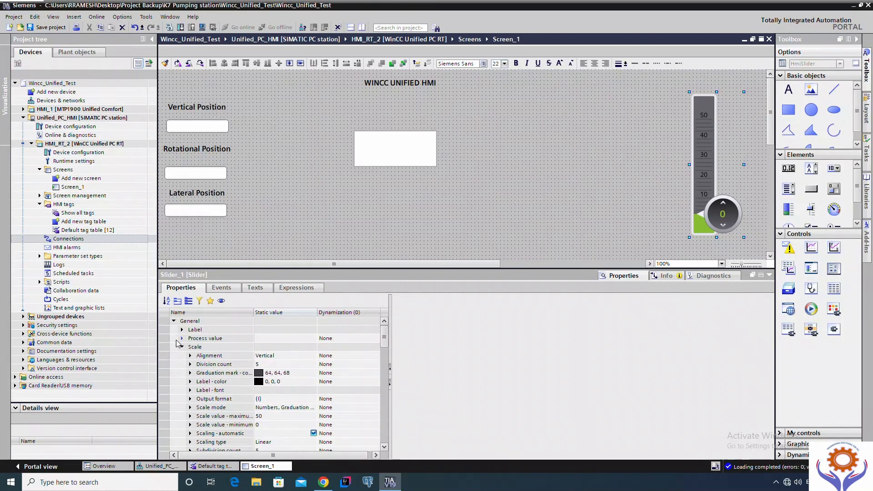
# - Dynamize the slider's process value with a tag and assign Default Tag to it
pyautogui.click(182, 339)
pyautogui.click(345, 341)
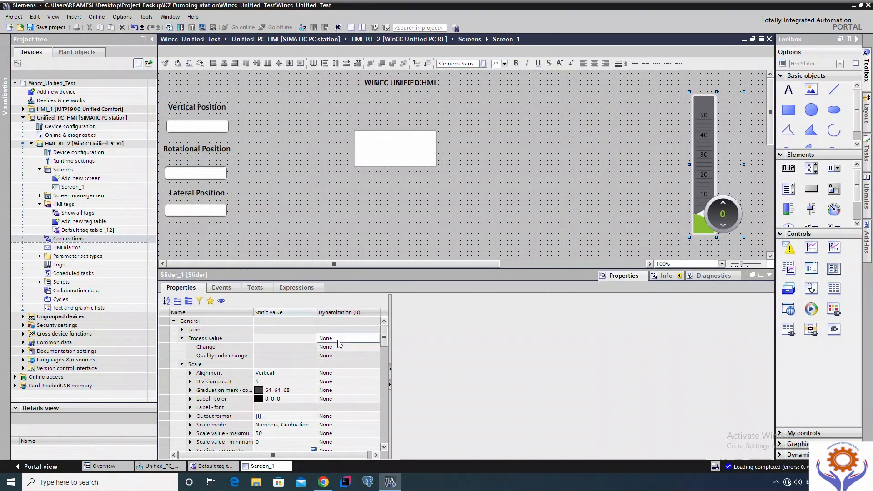
pyautogui.click(373, 339)
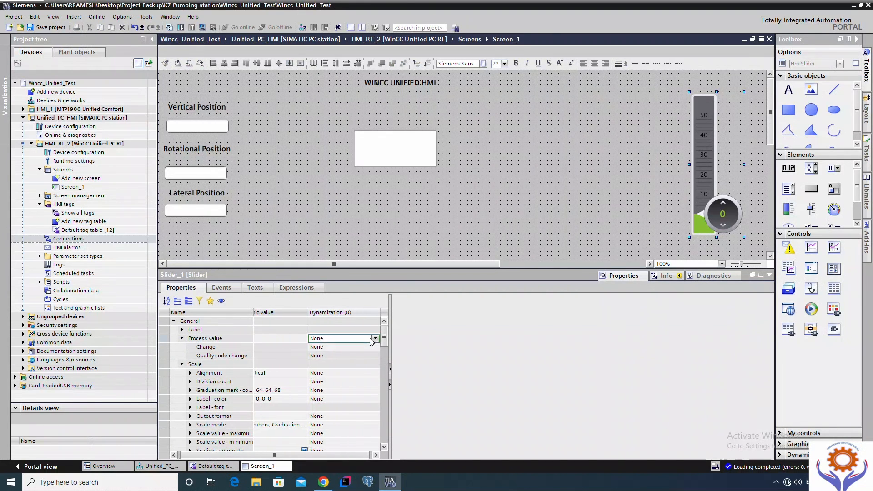
pyautogui.click(375, 339)
pyautogui.click(315, 355)
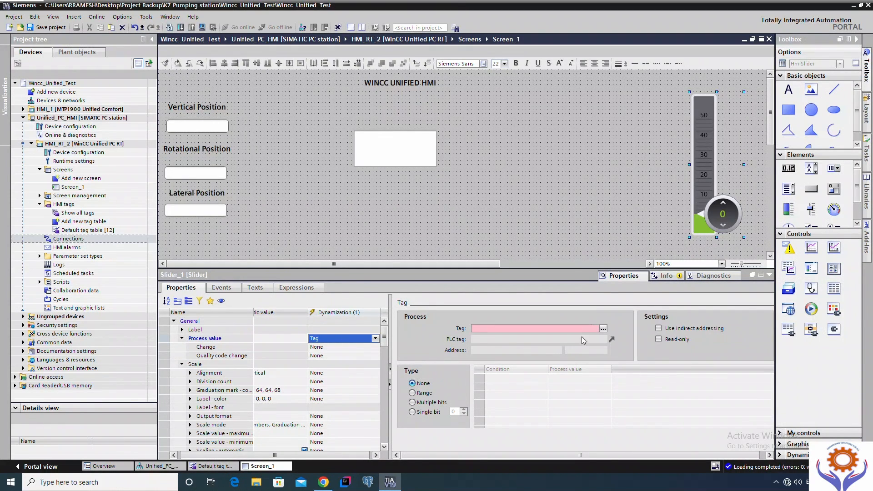
pyautogui.click(603, 328)
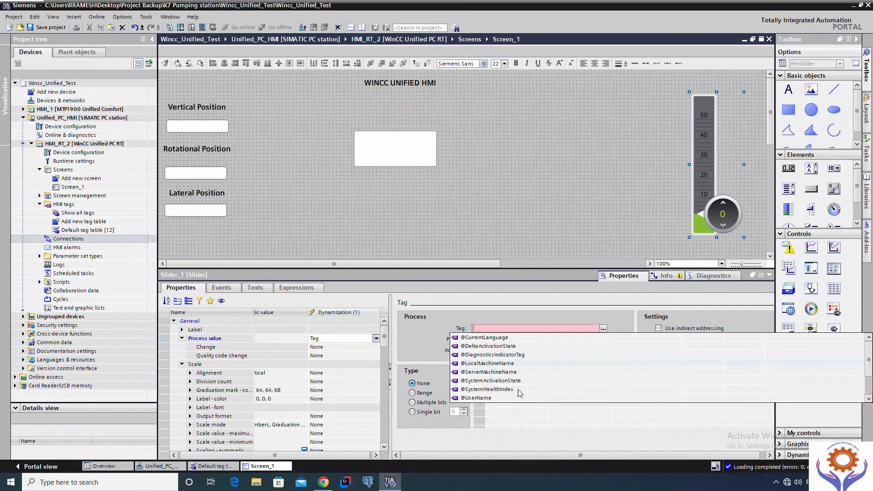
pyautogui.moveTo(868, 355); pyautogui.dragTo(867, 393)
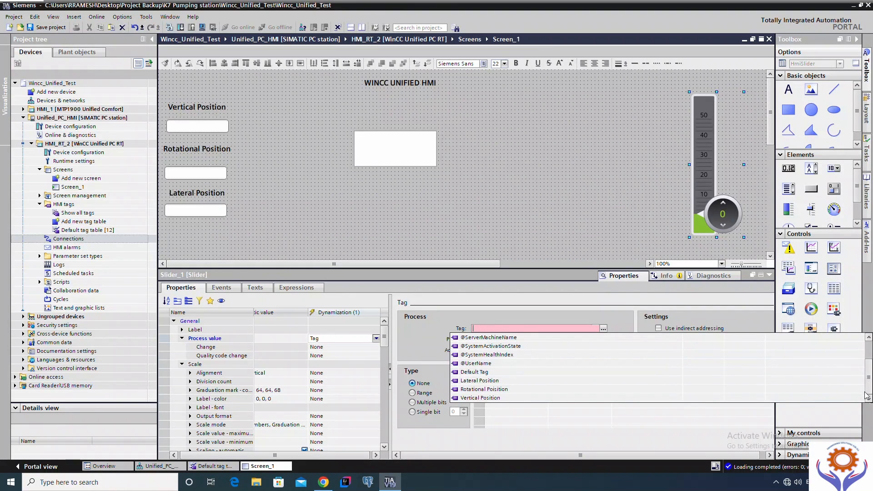
pyautogui.click(463, 372)
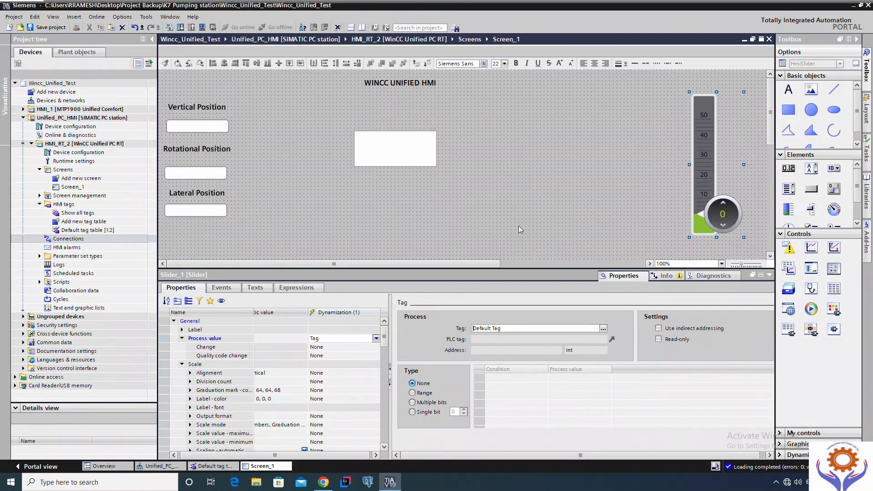
pyautogui.click(611, 219)
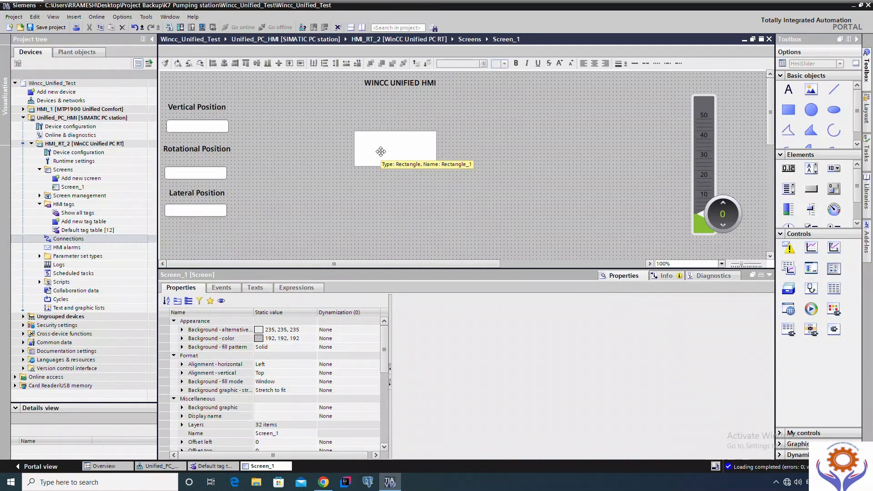
# - Dynamize the white rectangle's background color with a tag and assign Default Tag as its process tag
pyautogui.click(381, 139)
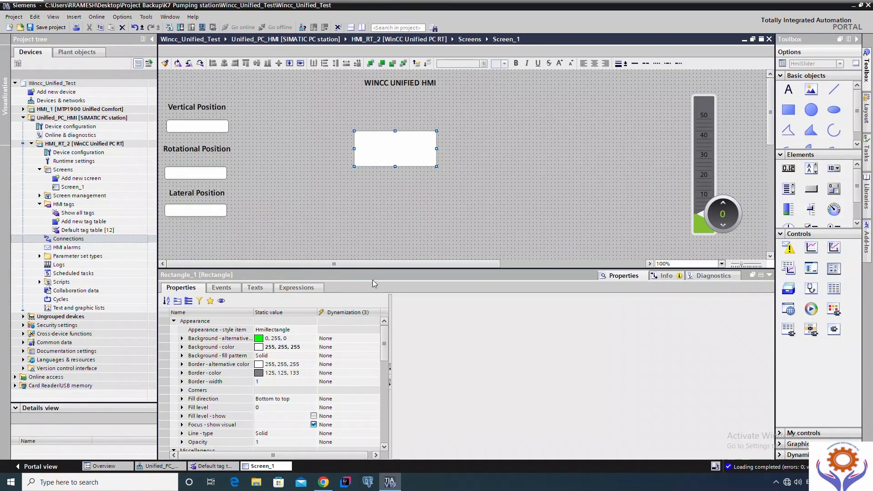
pyautogui.moveTo(385, 355)
pyautogui.mouseDown()
pyautogui.moveTo(383, 365)
pyautogui.moveTo(384, 353)
pyautogui.mouseUp()
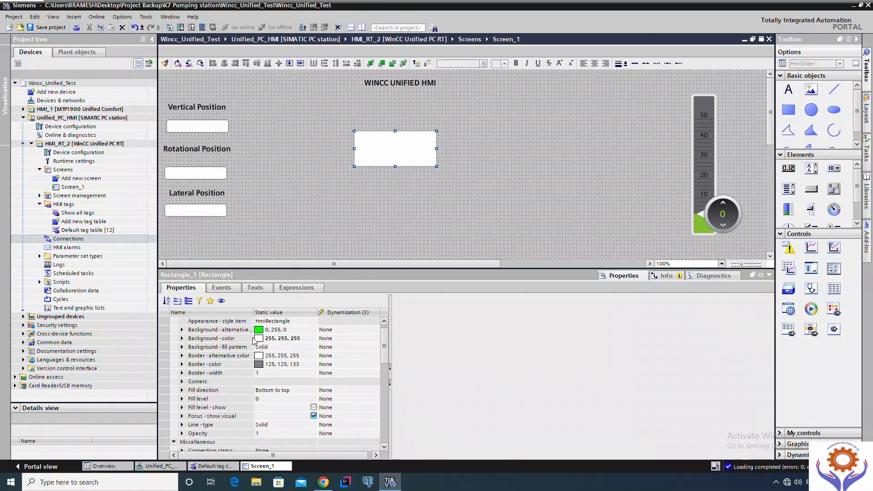
pyautogui.click(369, 343)
pyautogui.click(375, 339)
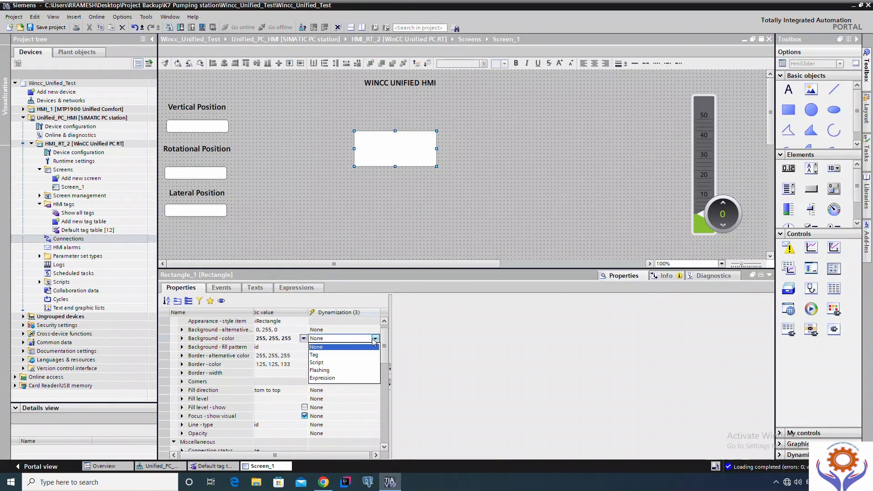
pyautogui.click(319, 355)
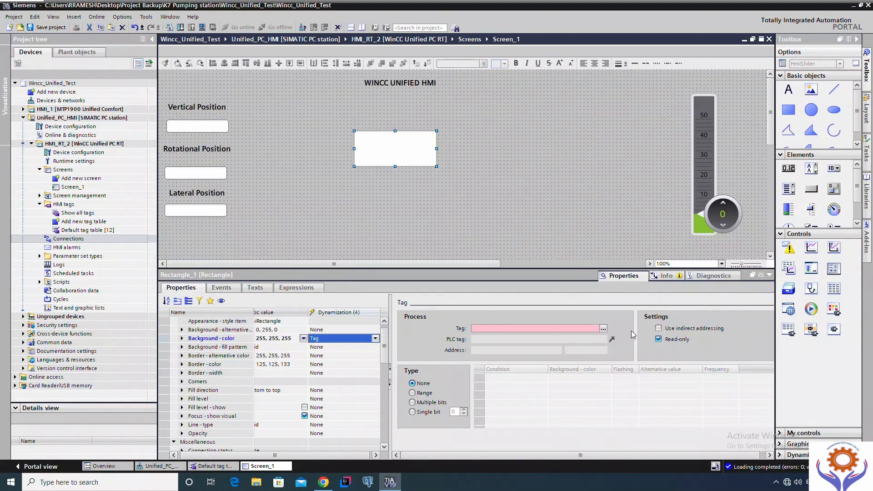
pyautogui.click(596, 329)
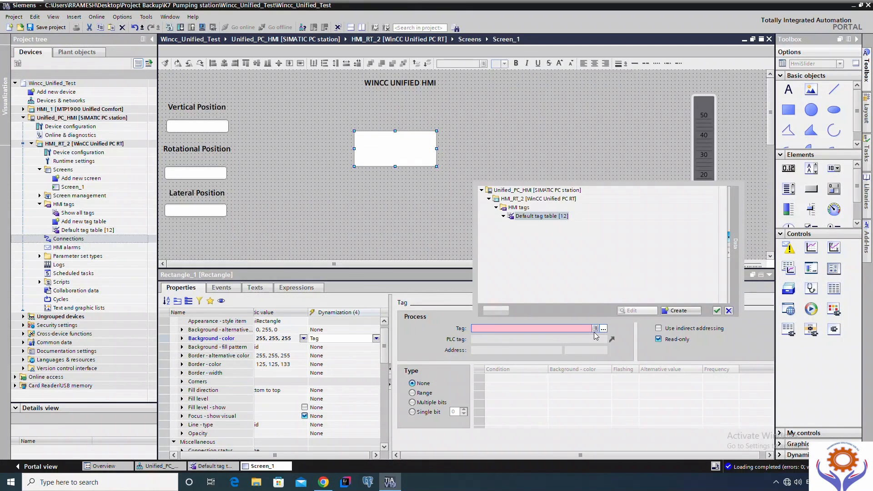
pyautogui.click(595, 331)
pyautogui.click(597, 328)
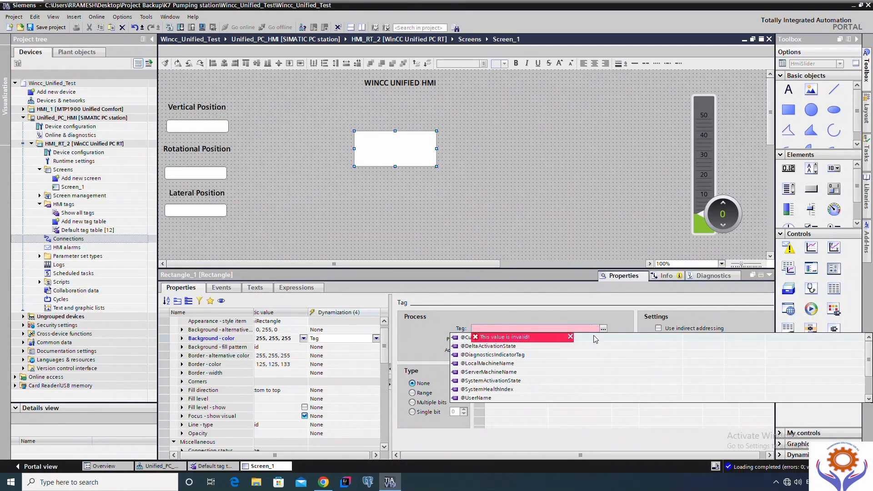
pyautogui.moveTo(869, 355); pyautogui.dragTo(870, 385)
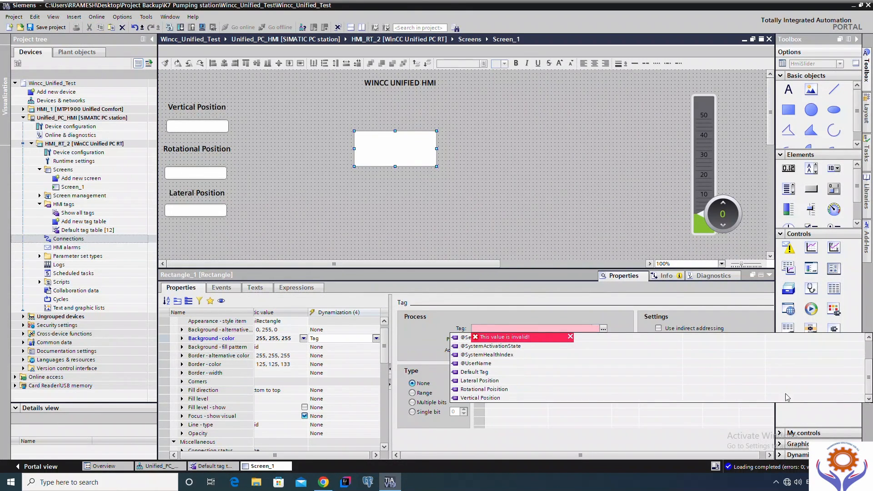
pyautogui.click(475, 373)
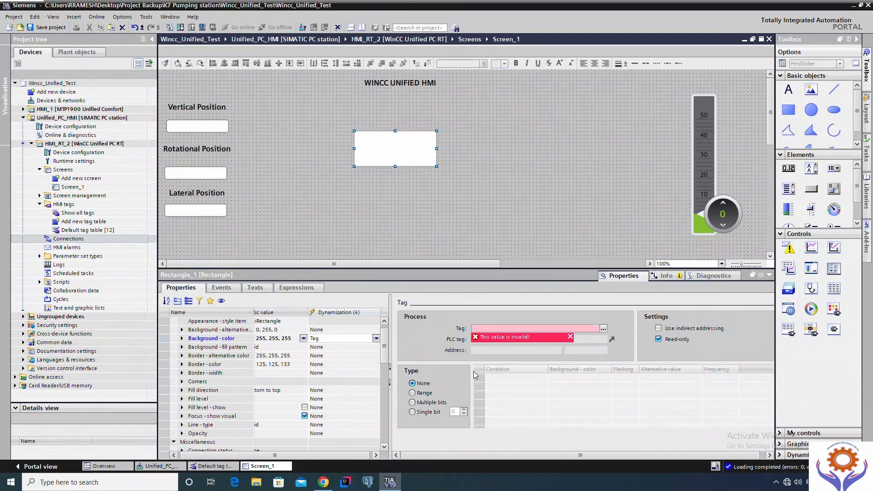
pyautogui.click(570, 338)
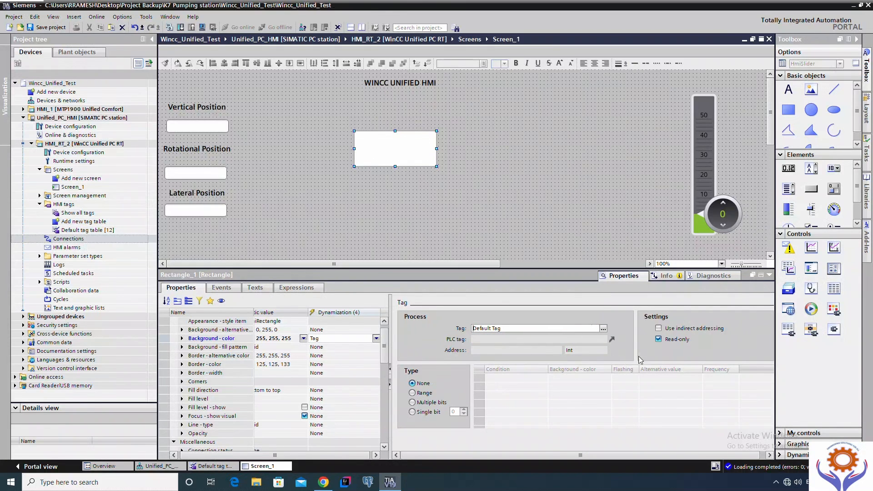
# - Set the rectangle's background color dynamization type to Range and add a condition of 1 - 10
pyautogui.click(422, 393)
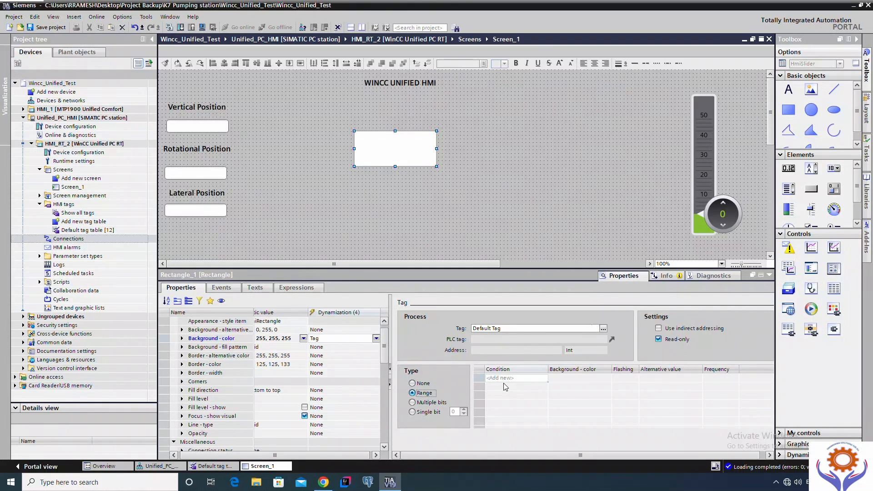
pyautogui.click(508, 378)
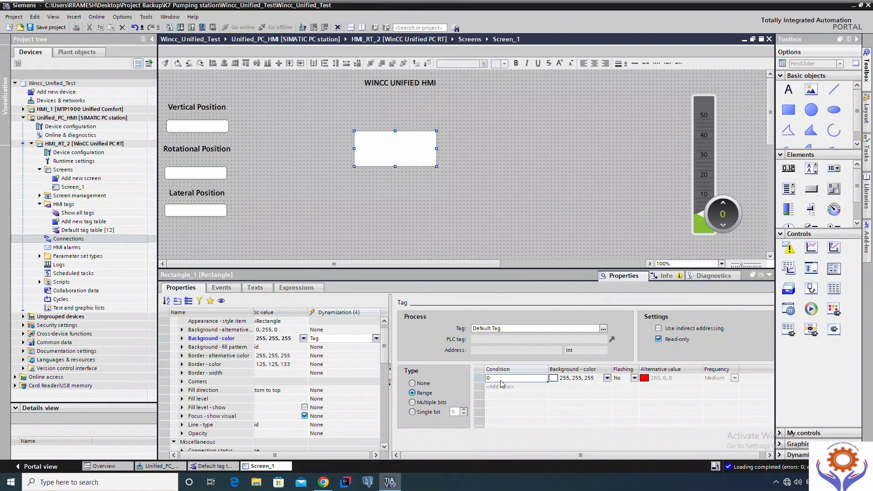
pyautogui.click(497, 379)
pyautogui.write('1 - 1')
pyautogui.press('Return')
# - Add a range condition of 11 - 25 with the yellow background color 255, 255, 0
pyautogui.click(502, 387)
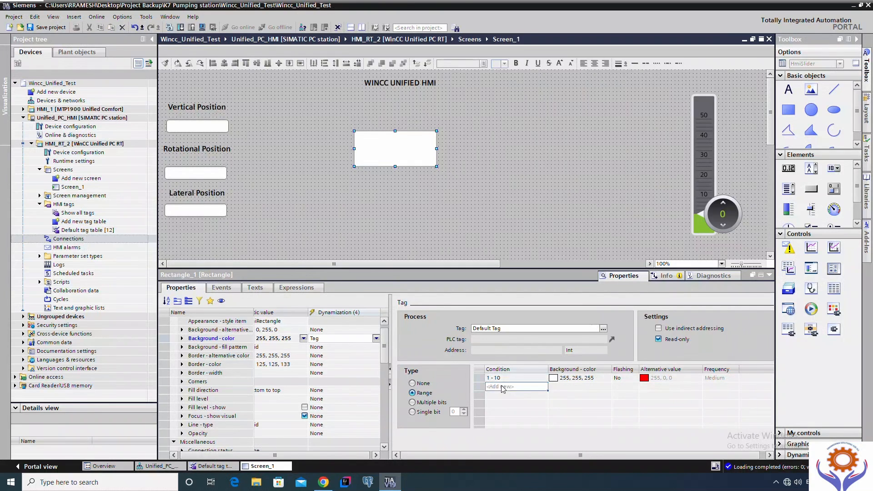
pyautogui.click(498, 387)
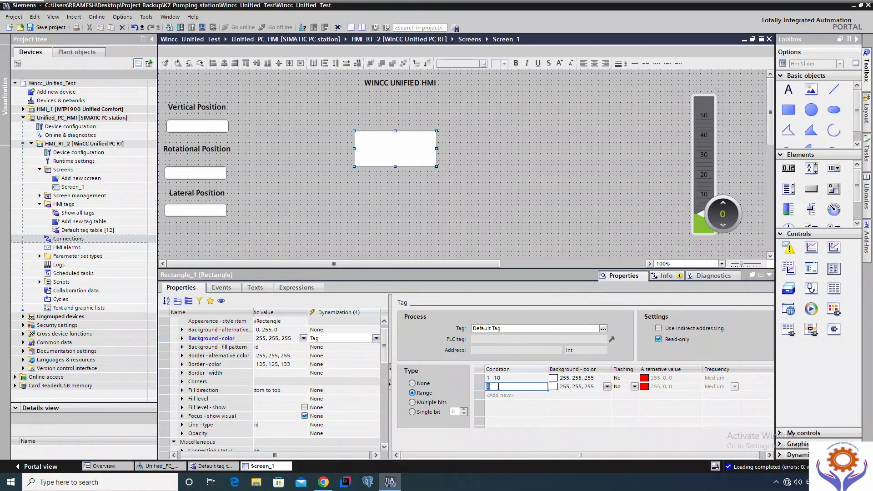
pyautogui.write('11 - 25')
pyautogui.click(554, 387)
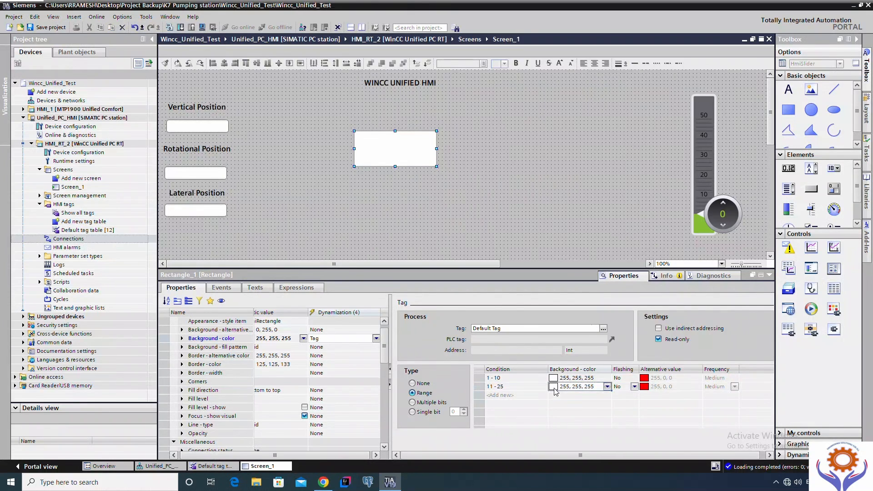
pyautogui.click(592, 390)
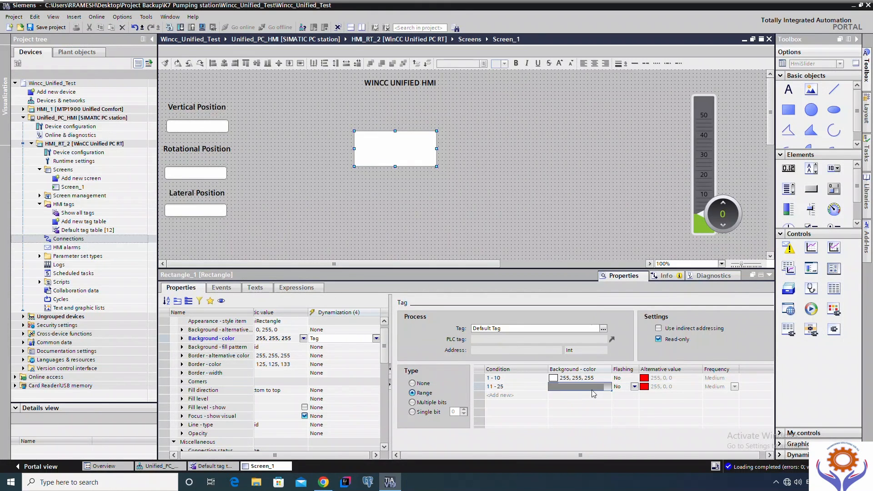
pyautogui.click(555, 390)
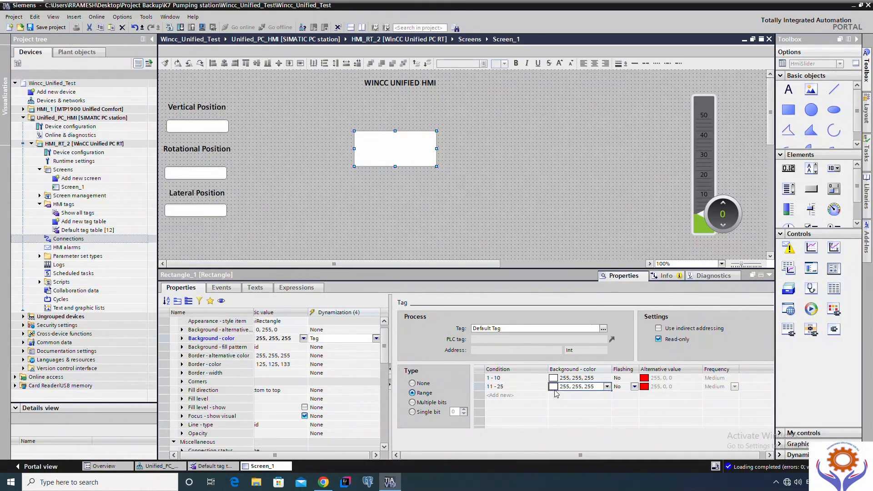
pyautogui.click(606, 386)
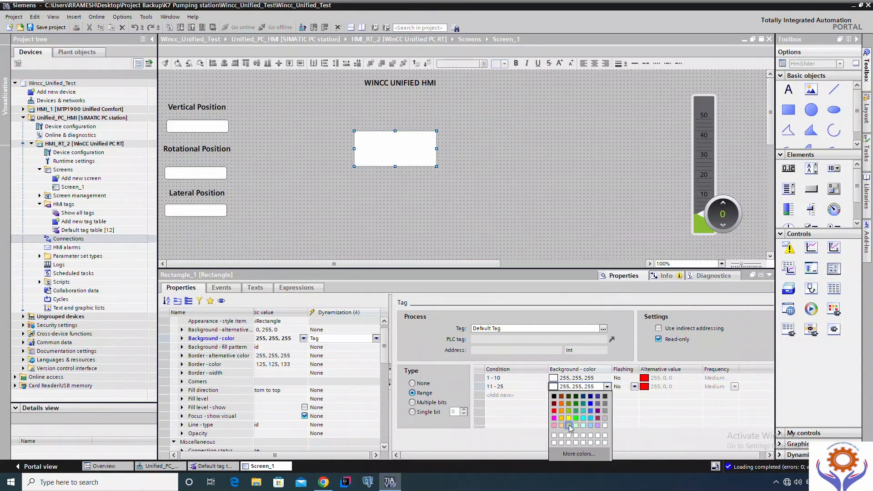
pyautogui.click(569, 419)
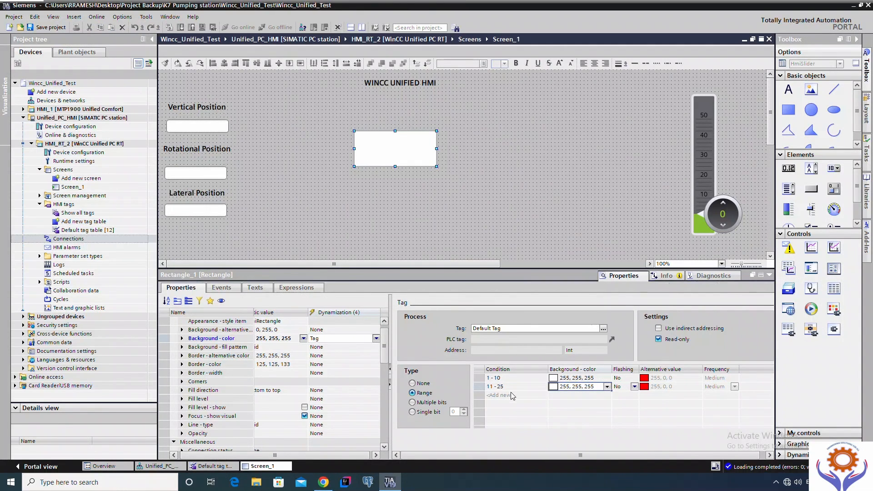
# - Add a third range condition of 26 - 50 to the rectangle's background color
pyautogui.click(498, 395)
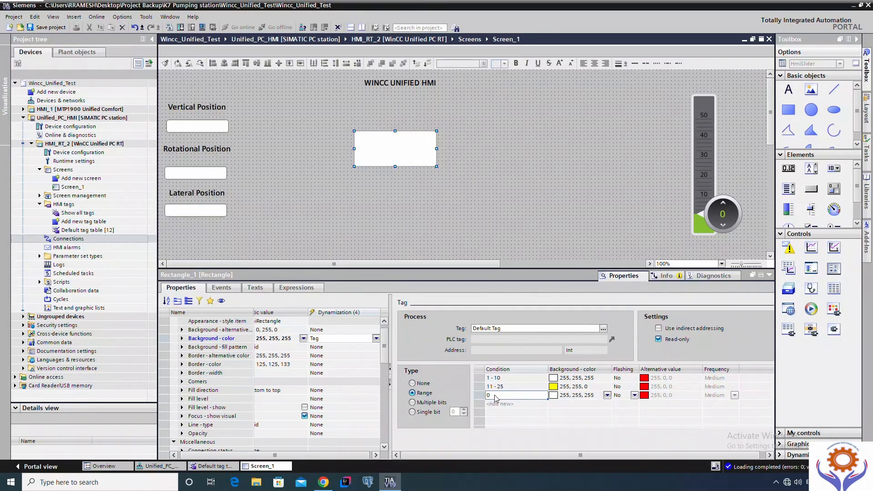
pyautogui.doubleClick(499, 396)
pyautogui.write('26-5')
pyautogui.press('Return')
# - Add a fourth range condition of 51 - 75 to the rectangle's background color
pyautogui.click(495, 405)
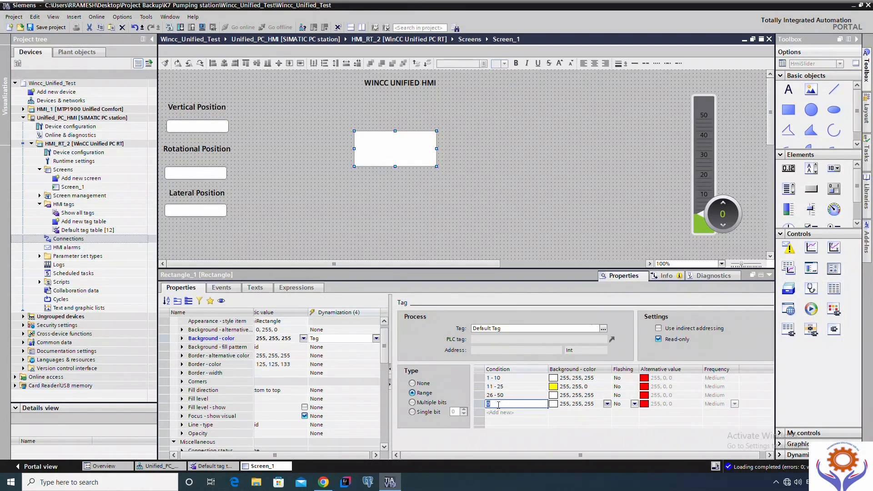
pyautogui.write('51 - 75')
pyautogui.click(561, 402)
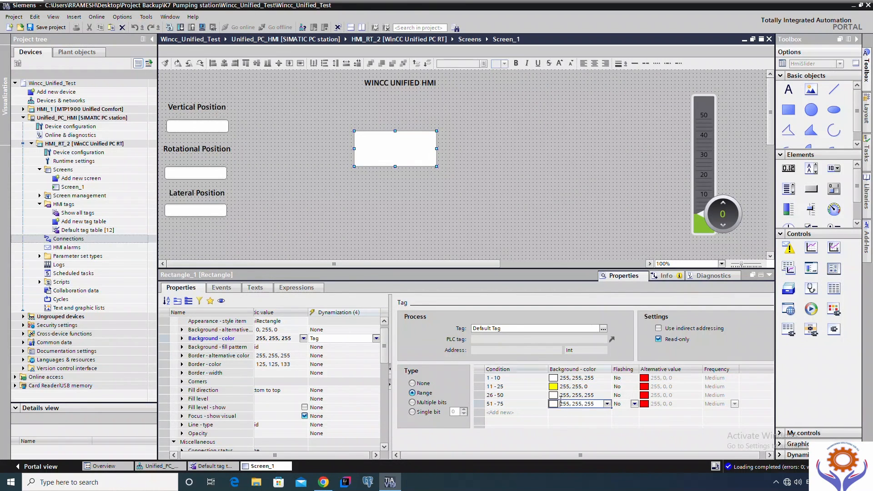
# - Set the 26 - 50 range to orange 255, 153, 0 and the 51 - 75 range to green 153, 204, 0
pyautogui.click(560, 395)
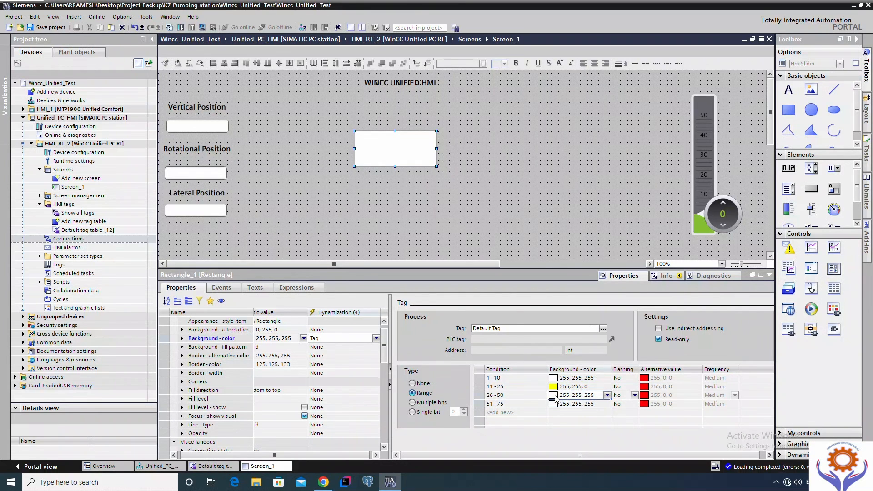
pyautogui.click(608, 396)
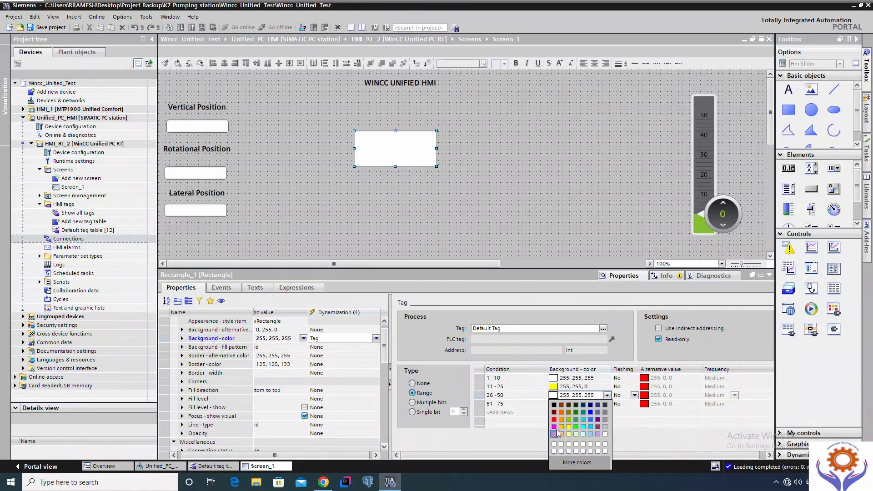
pyautogui.click(562, 421)
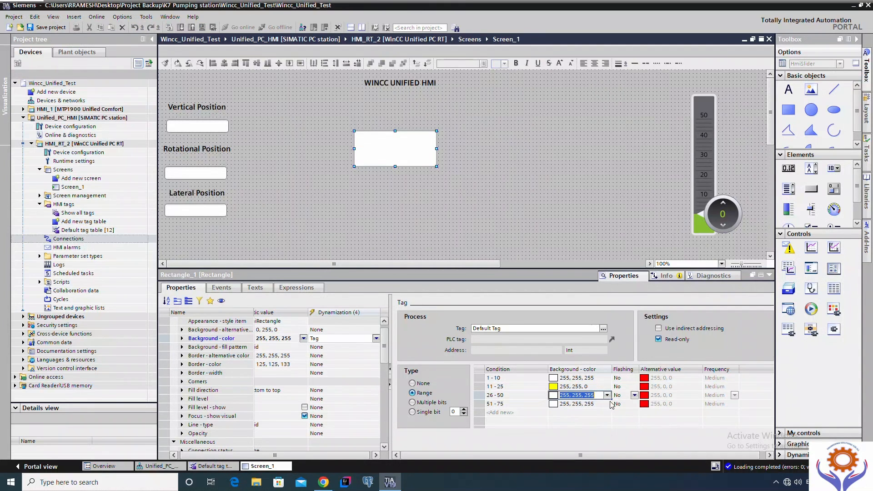
pyautogui.click(607, 404)
pyautogui.click(607, 405)
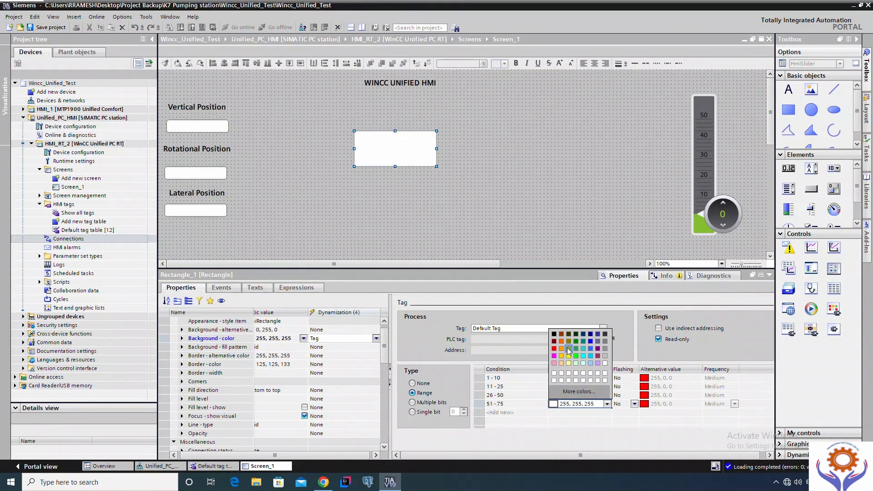
pyautogui.click(568, 349)
# - Add a range condition of 76 - 100 with the turquoise background color 51, 204, 204
pyautogui.click(494, 412)
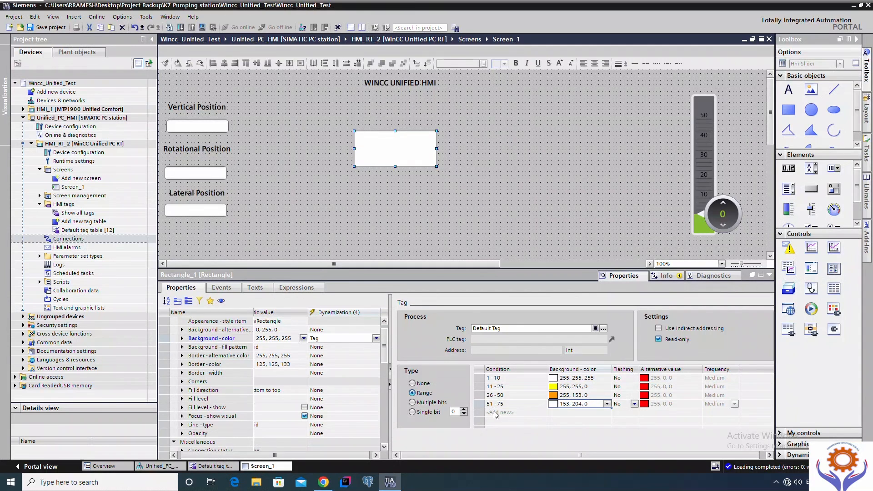
pyautogui.doubleClick(500, 413)
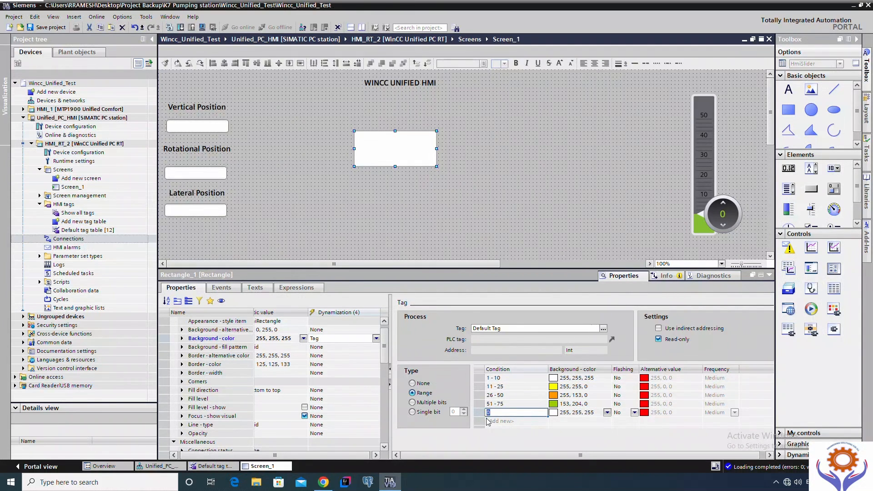
pyautogui.write('76 - 100')
pyautogui.click(559, 414)
pyautogui.click(561, 413)
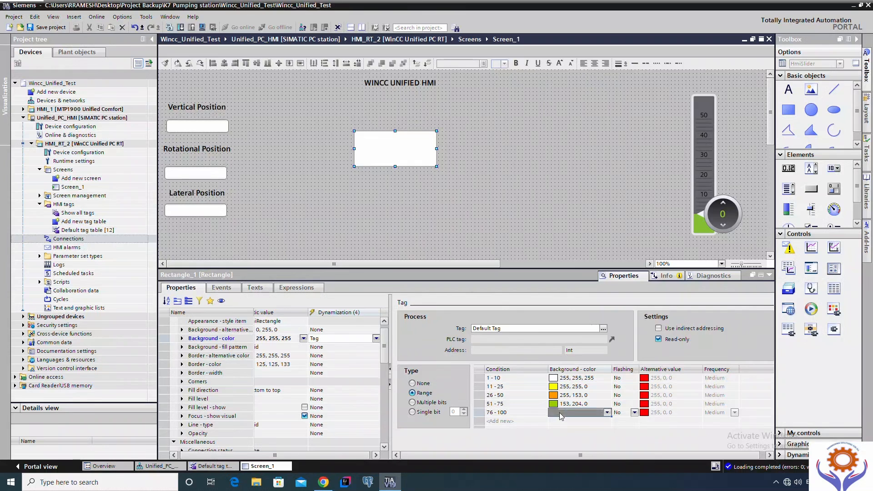
pyautogui.click(608, 413)
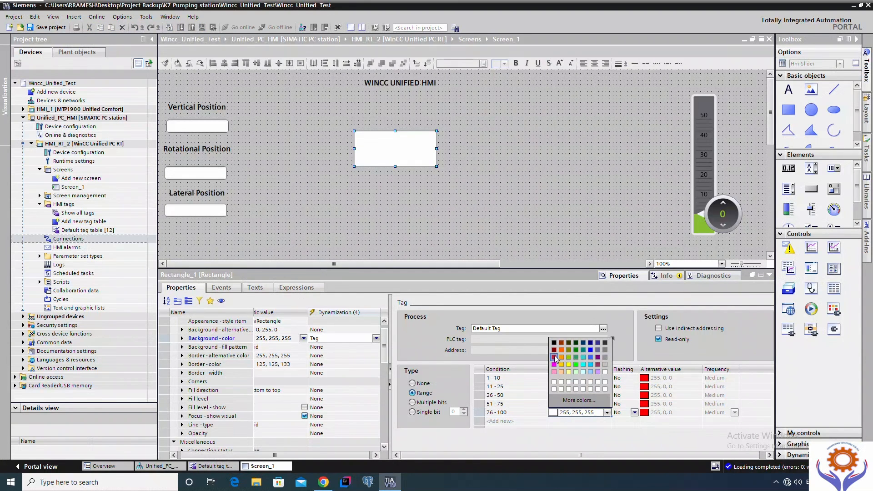
pyautogui.click(583, 358)
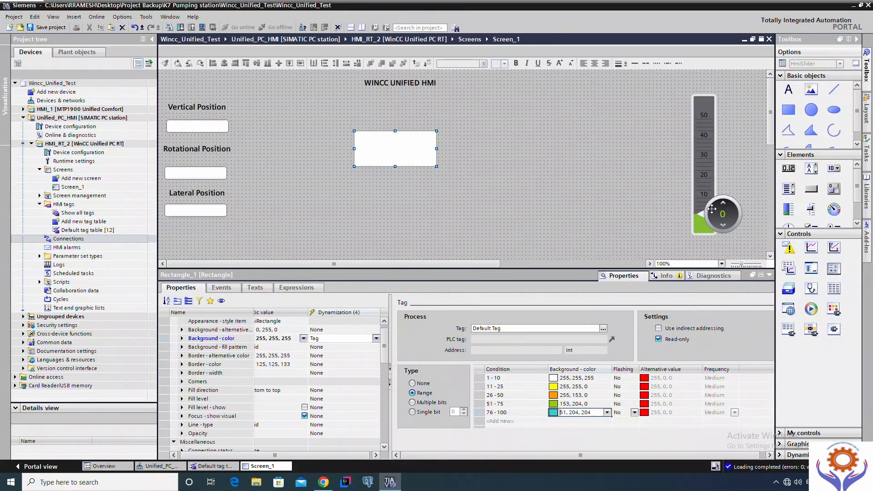
# - Set the slider's maximum scale value to 100
pyautogui.click(705, 198)
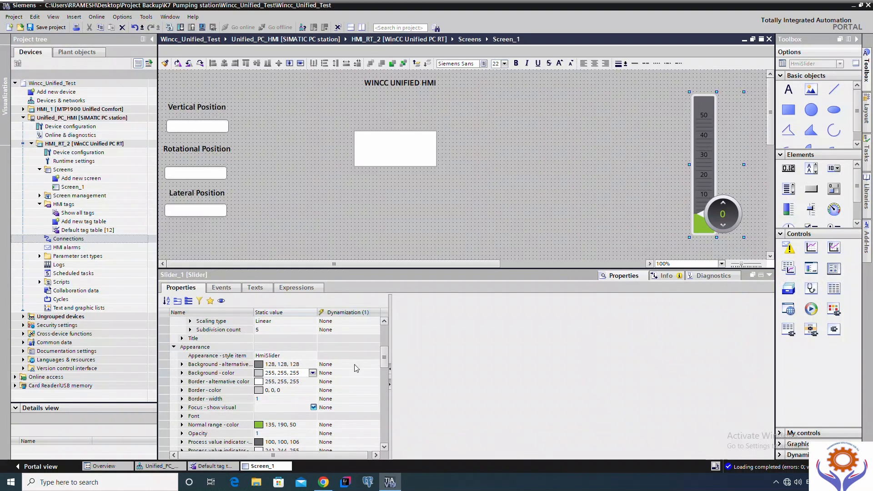
pyautogui.scroll(5, 385, 359)
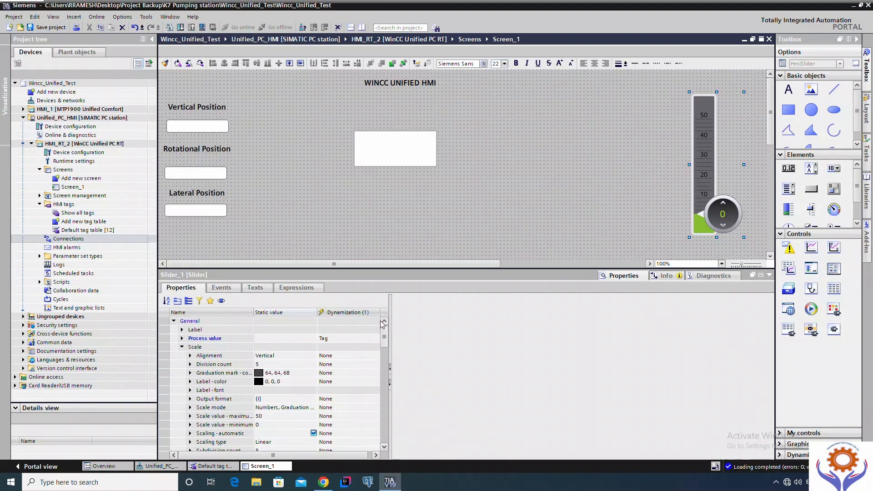
pyautogui.click(268, 417)
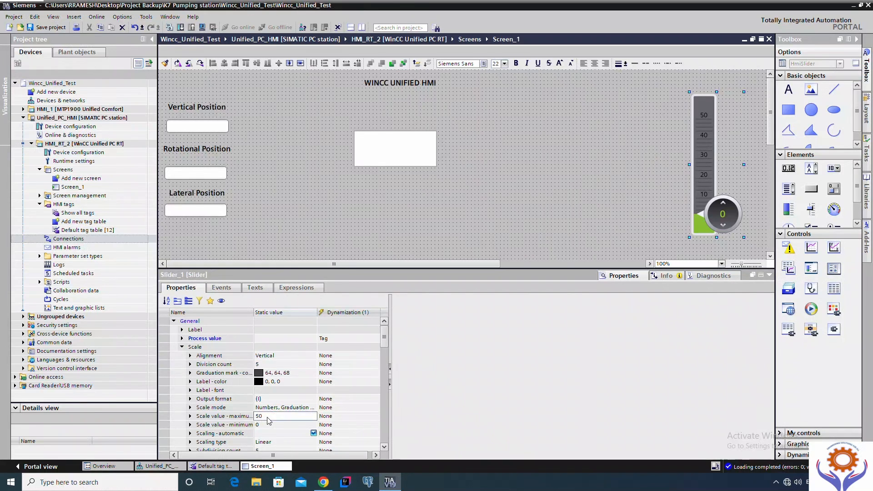
pyautogui.doubleClick(272, 418)
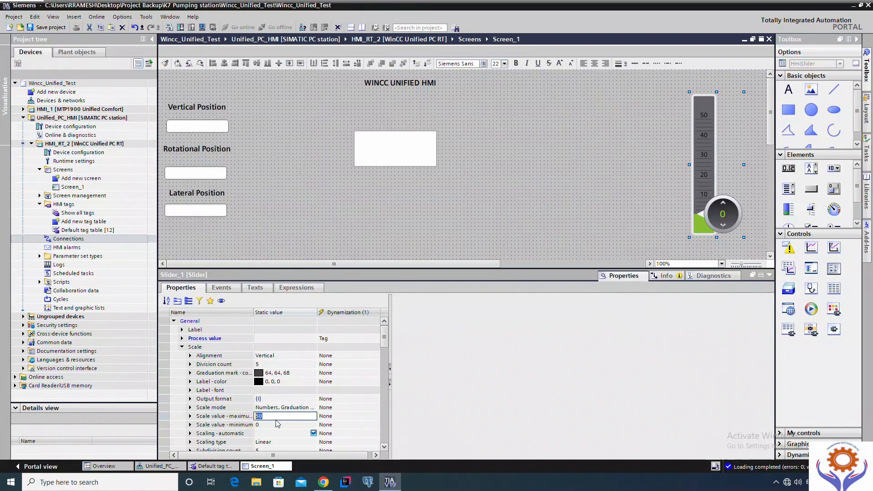
pyautogui.write('100')
pyautogui.click(343, 416)
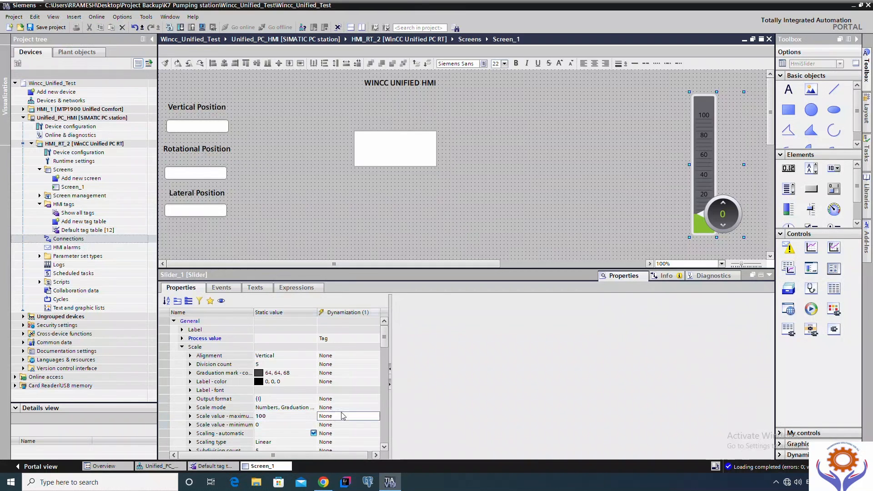
# - Save the project and download the screen changes to the device
pyautogui.click(36, 28)
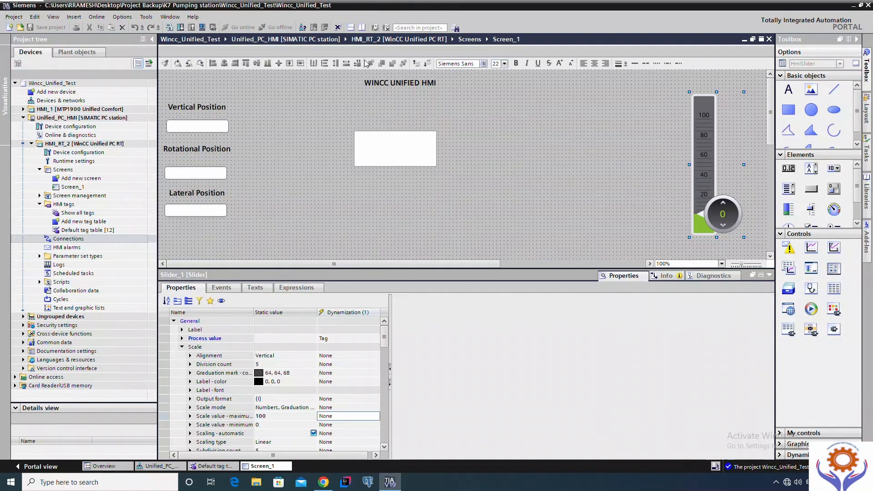
pyautogui.click(527, 152)
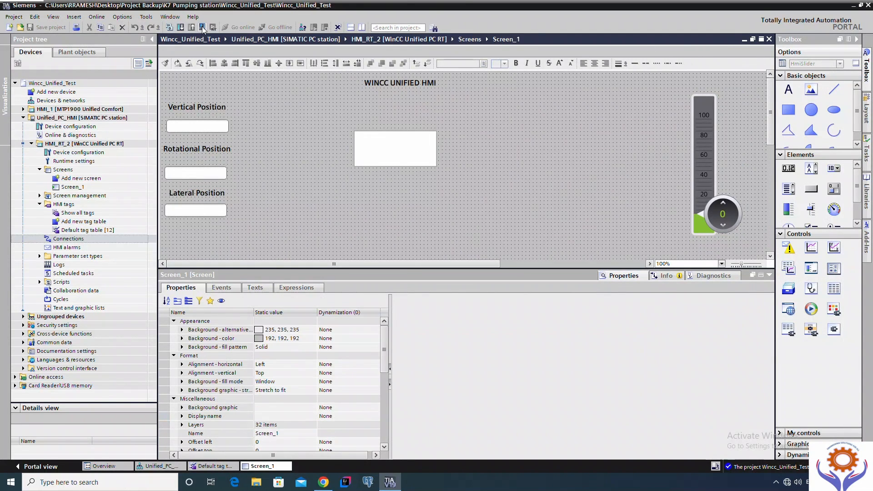
pyautogui.click(203, 28)
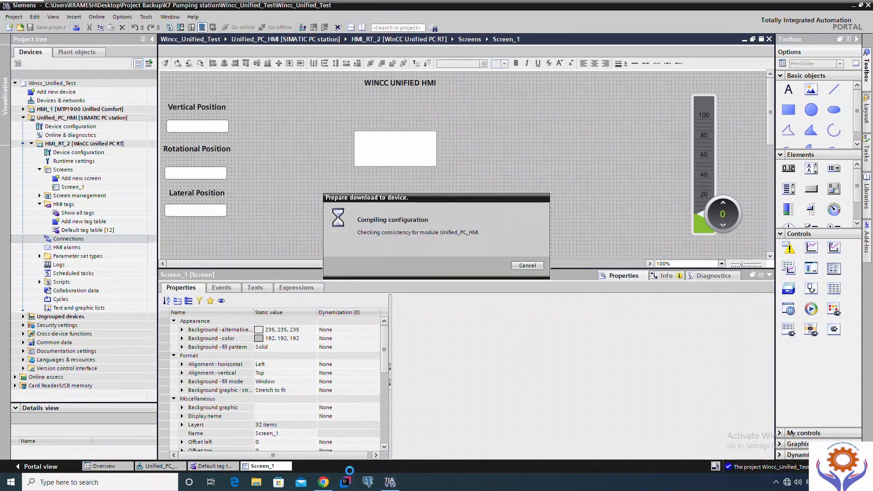
# - Switch to the WinCC Unified runtime in Chrome and test the rectangle's colors by moving the slider to 30, 74 and 22
pyautogui.click(327, 485)
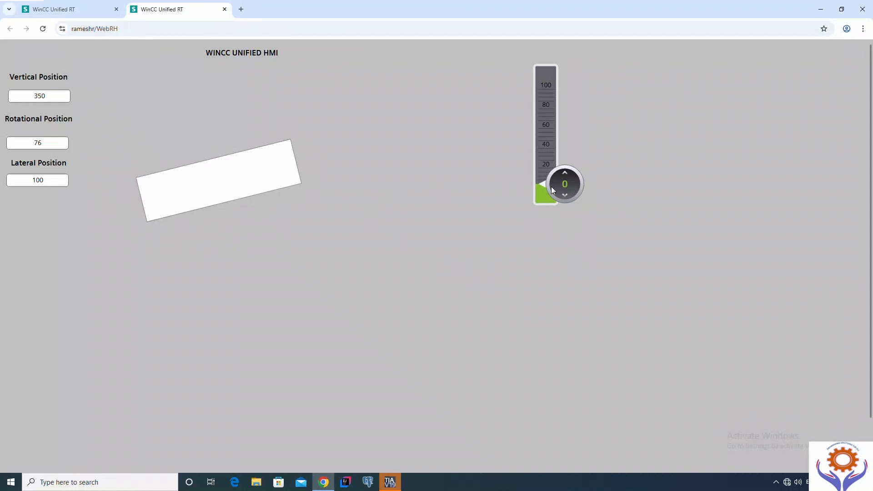
pyautogui.moveTo(551, 186); pyautogui.dragTo(557, 155)
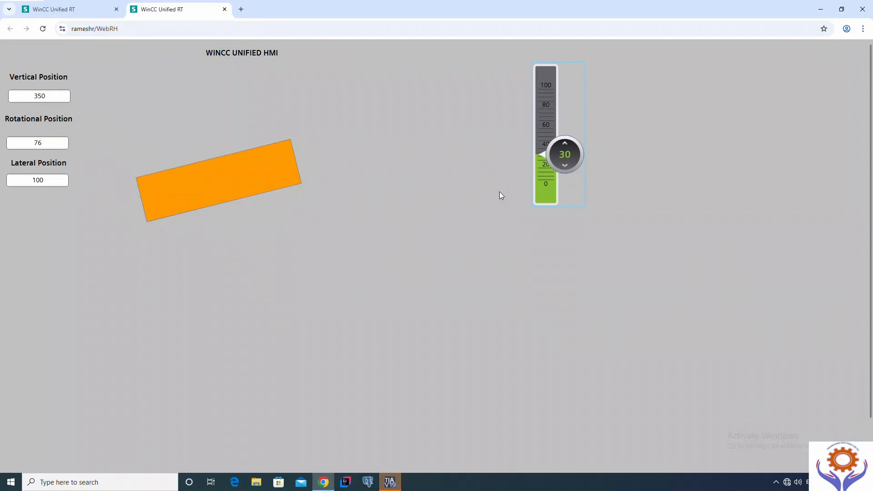
pyautogui.moveTo(566, 154); pyautogui.dragTo(561, 114)
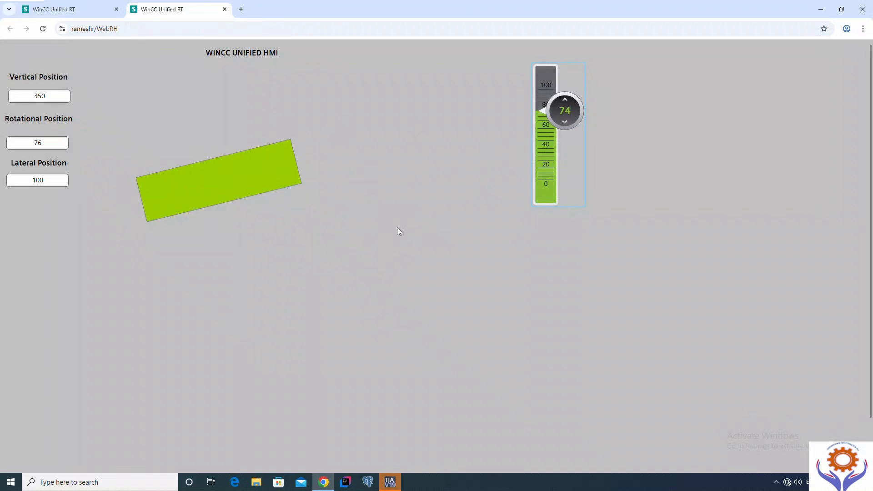
pyautogui.moveTo(566, 127); pyautogui.dragTo(562, 169)
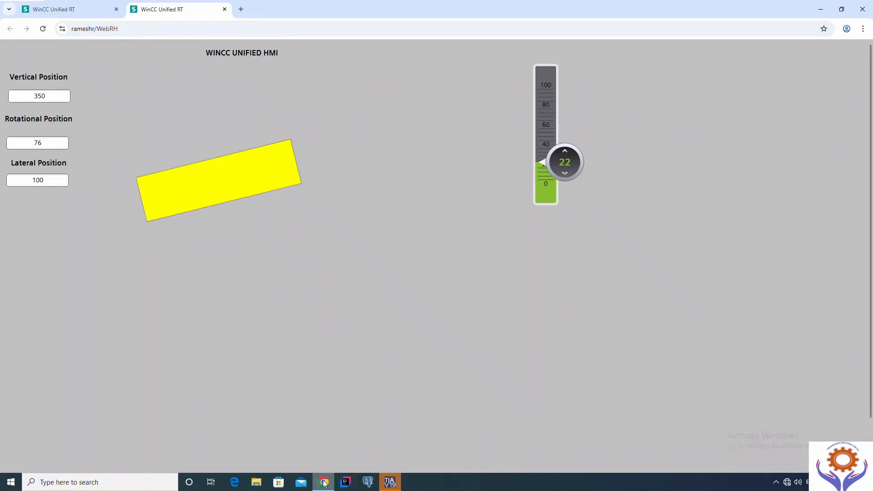
# - Switch back to TIA Portal and place a gauge below and left of the slider and a bar to the gauge's left
pyautogui.click(390, 482)
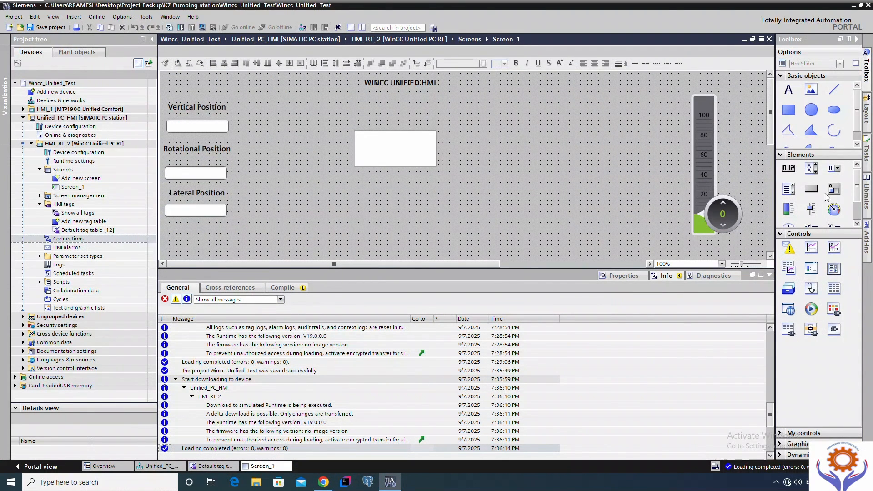
pyautogui.moveTo(834, 210); pyautogui.dragTo(515, 137)
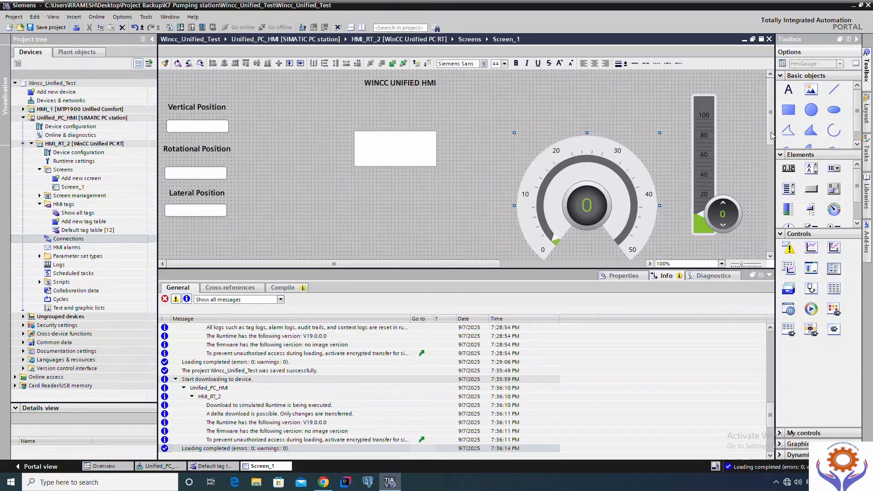
pyautogui.scroll(-3, 758, 182)
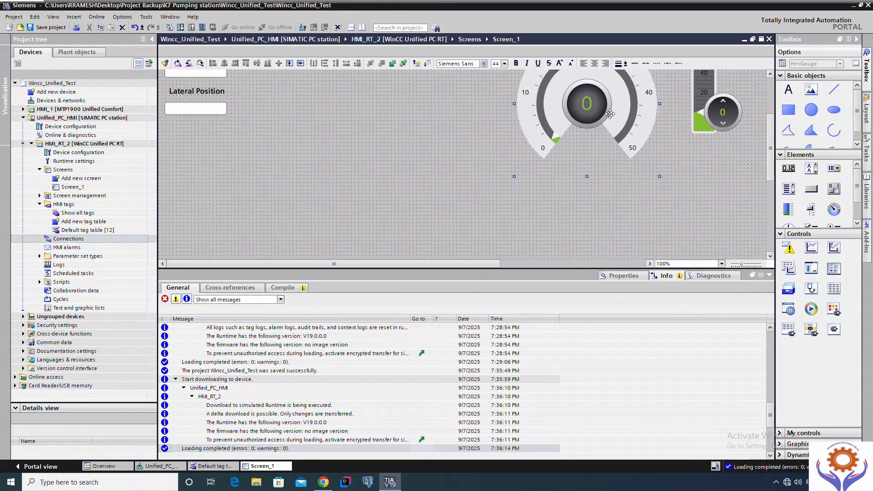
pyautogui.moveTo(610, 118); pyautogui.dragTo(608, 188)
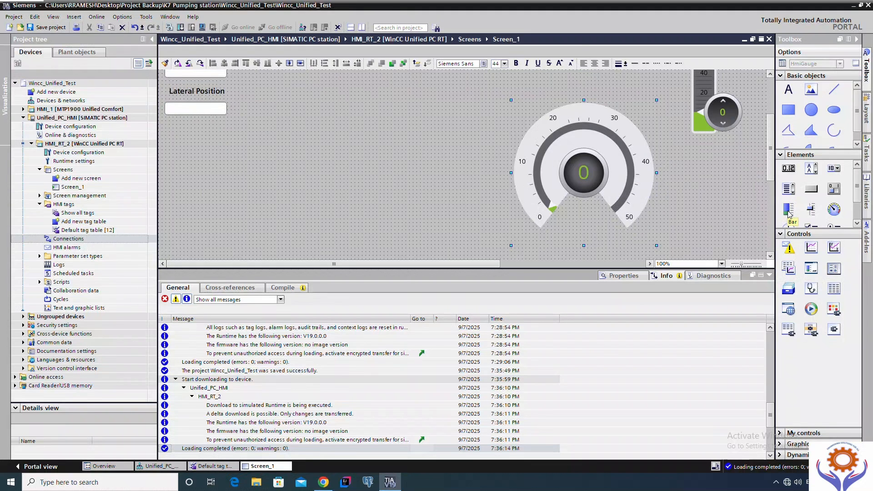
pyautogui.moveTo(789, 209); pyautogui.dragTo(356, 115)
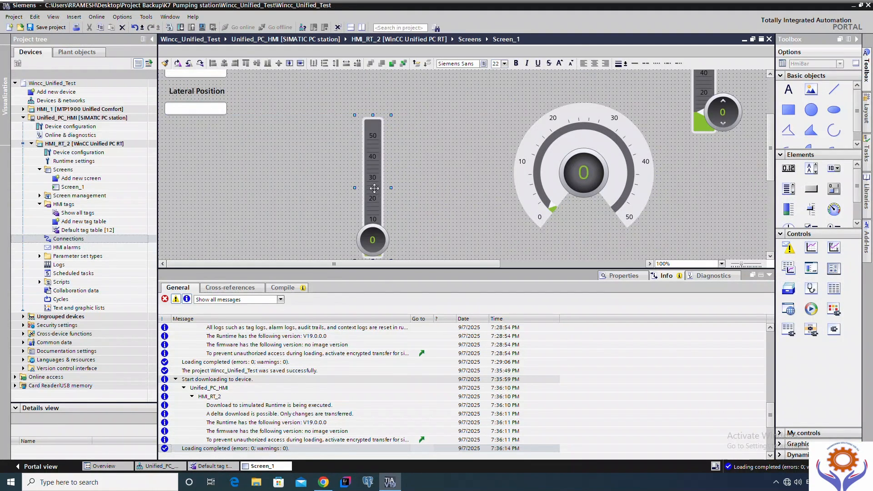
pyautogui.moveTo(373, 199); pyautogui.dragTo(374, 173)
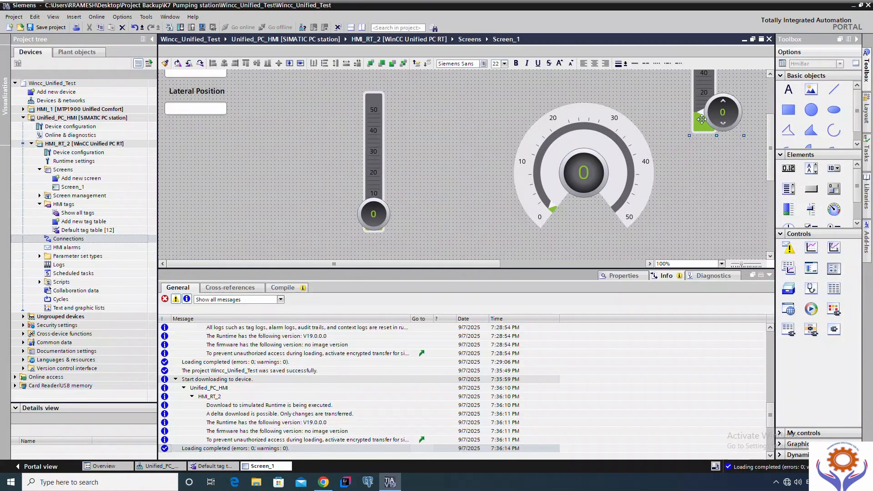
# - Open the gauge's properties and expand its Label settings
pyautogui.click(600, 165)
pyautogui.click(623, 276)
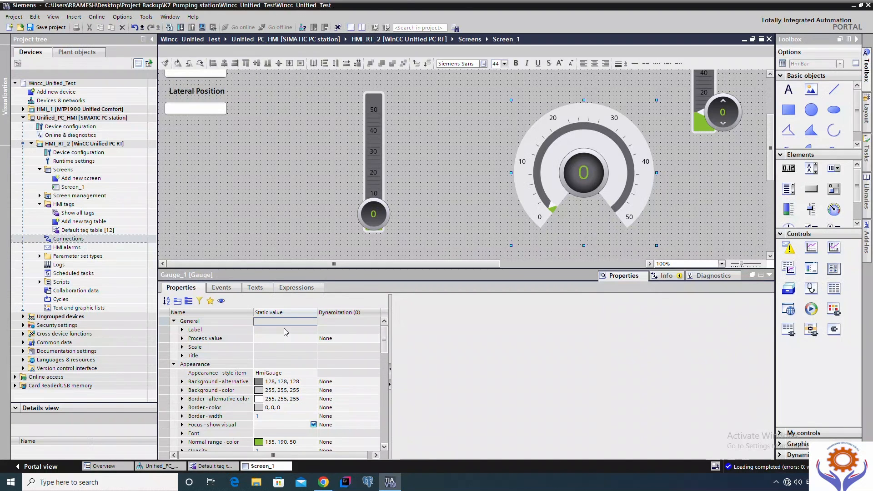
pyautogui.click(216, 330)
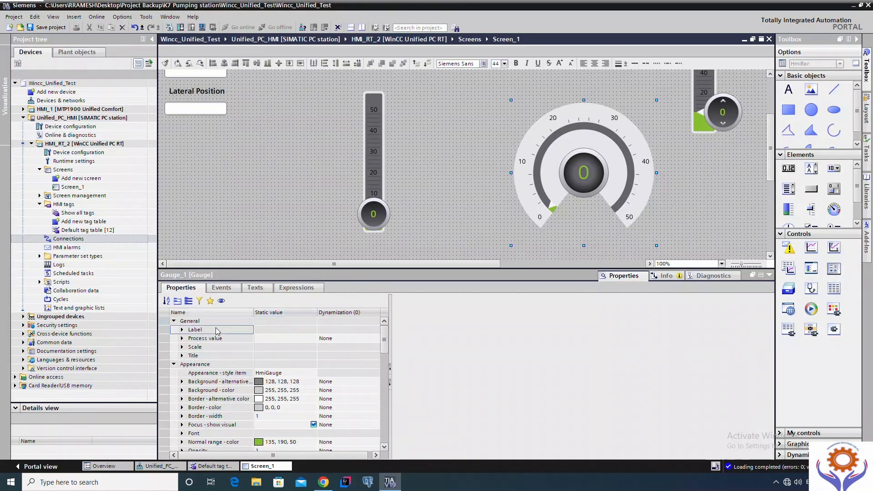
pyautogui.click(584, 170)
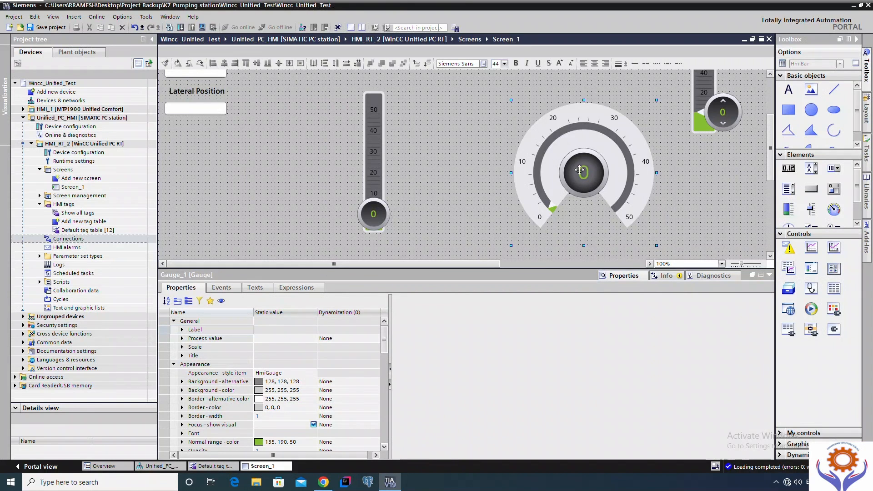
pyautogui.click(182, 329)
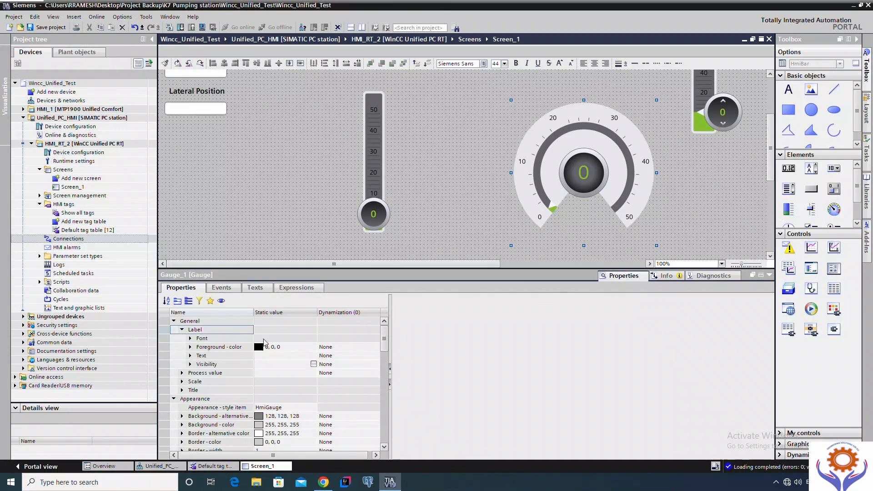
pyautogui.click(288, 329)
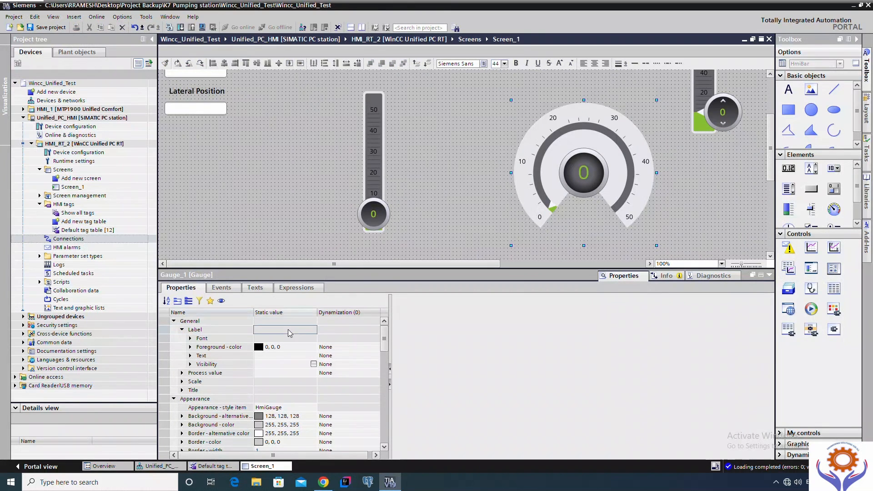
pyautogui.click(338, 331)
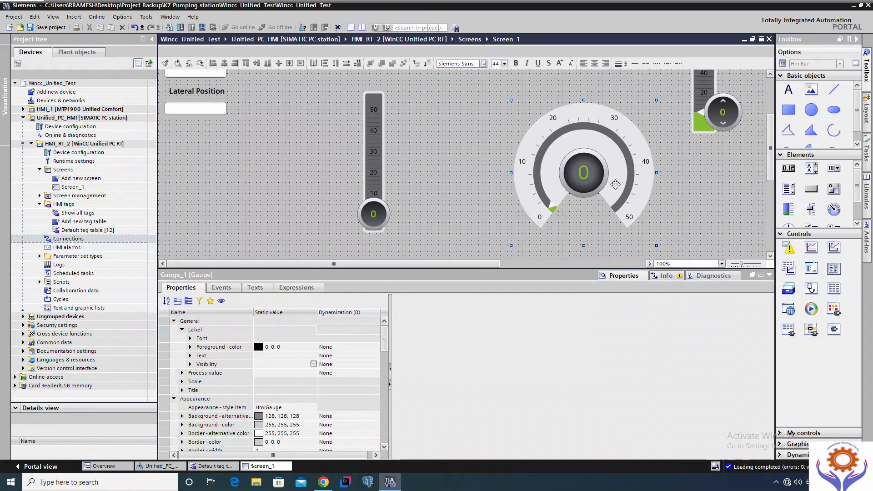
# - Dynamize the gauge's process value with a tag and assign Default Tag to it
pyautogui.click(224, 374)
pyautogui.click(327, 373)
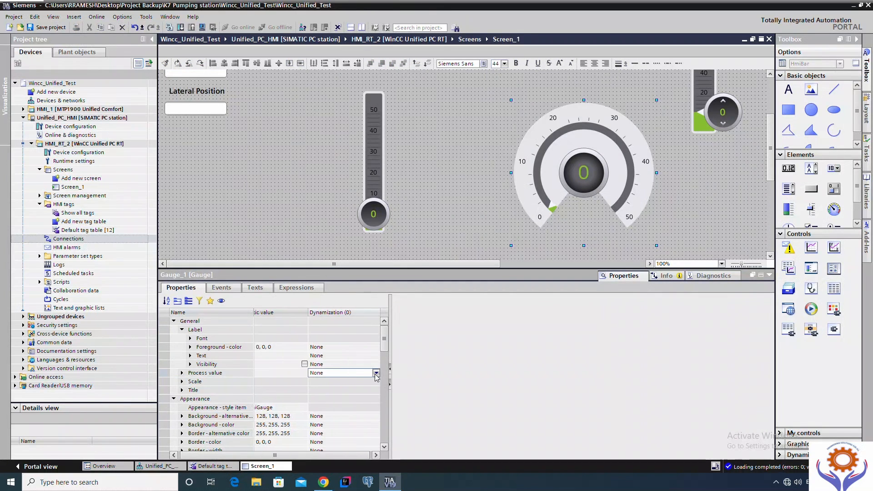
pyautogui.click(376, 373)
pyautogui.click(463, 377)
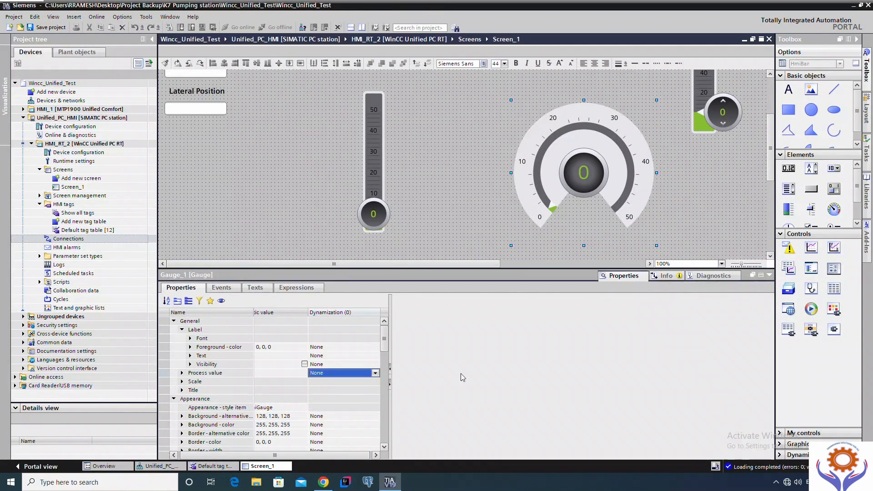
pyautogui.press('Down')
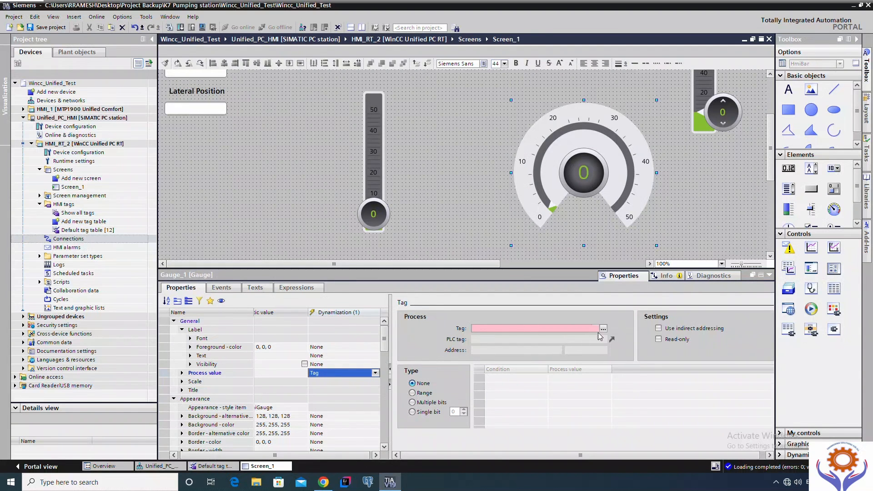
pyautogui.click(604, 328)
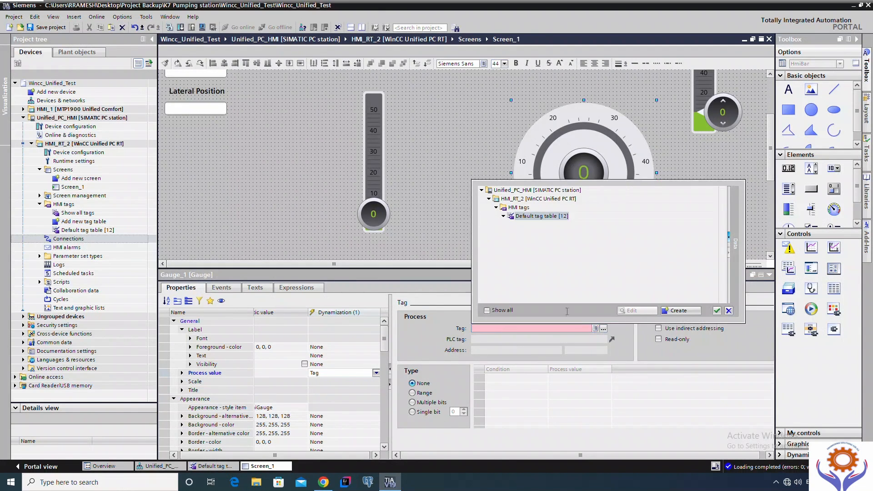
pyautogui.click(729, 311)
pyautogui.click(596, 328)
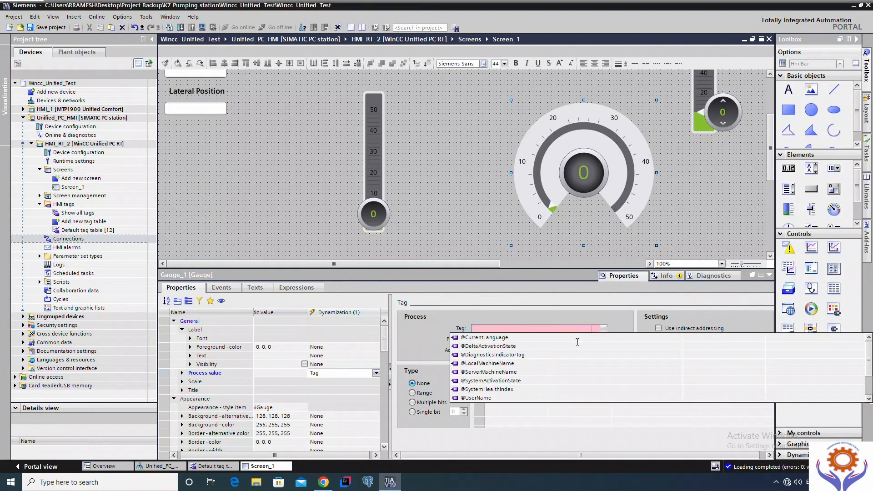
pyautogui.moveTo(868, 358); pyautogui.dragTo(869, 377)
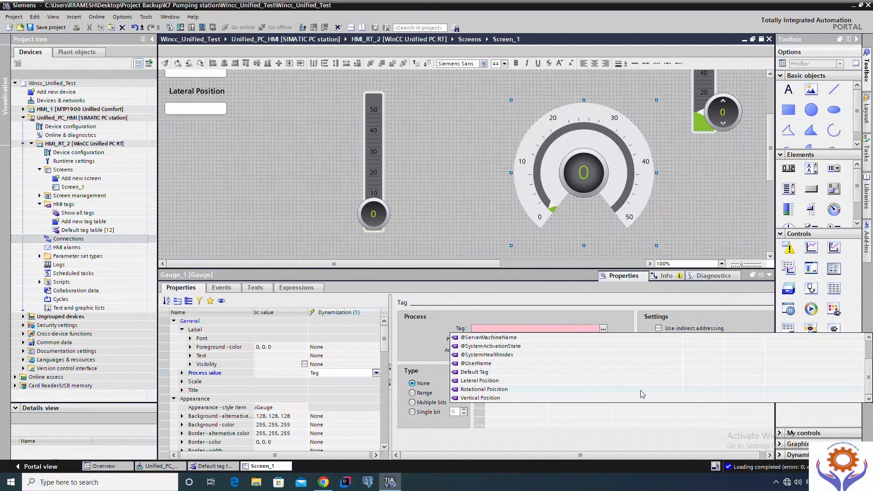
pyautogui.click(484, 373)
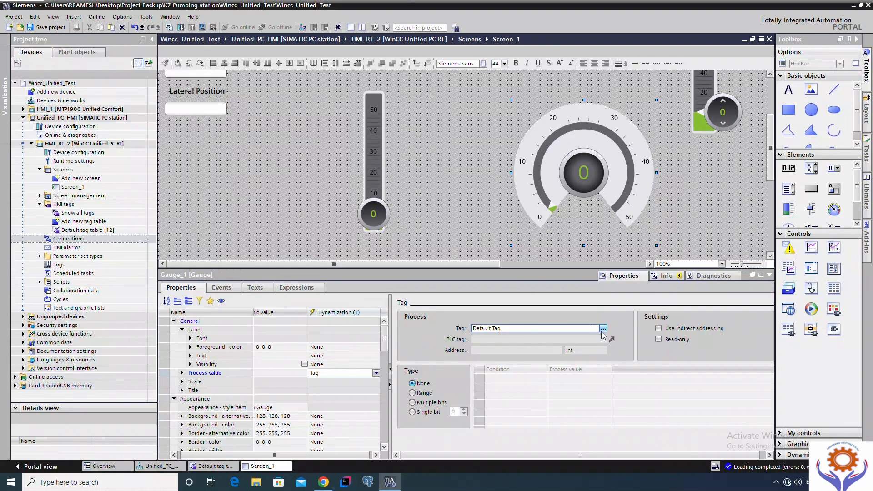
# - Set the gauge tag's evaluation type to Range and add the condition 1 - 25
pyautogui.click(419, 394)
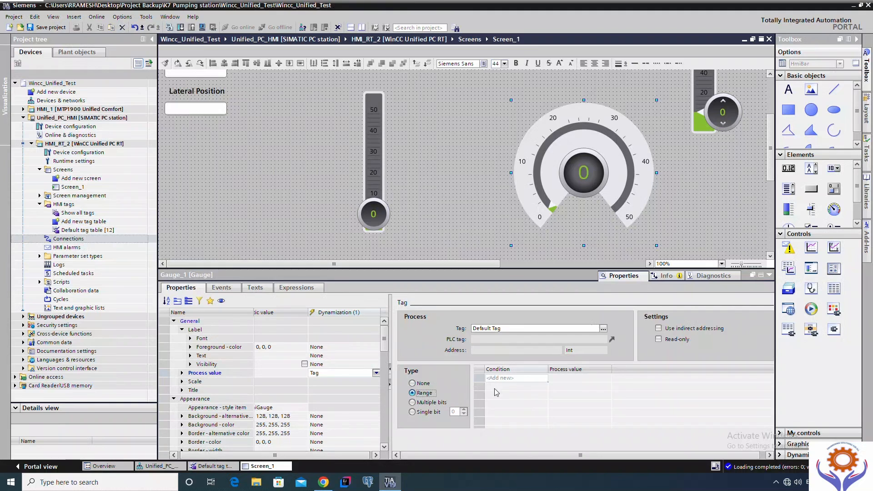
pyautogui.click(506, 381)
pyautogui.write('10100')
pyautogui.press('BackSpace')
pyautogui.press('BackSpace')
pyautogui.press('BackSpace')
pyautogui.write('2')
pyautogui.press('BackSpace')
pyautogui.write('25')
pyautogui.press('Return')
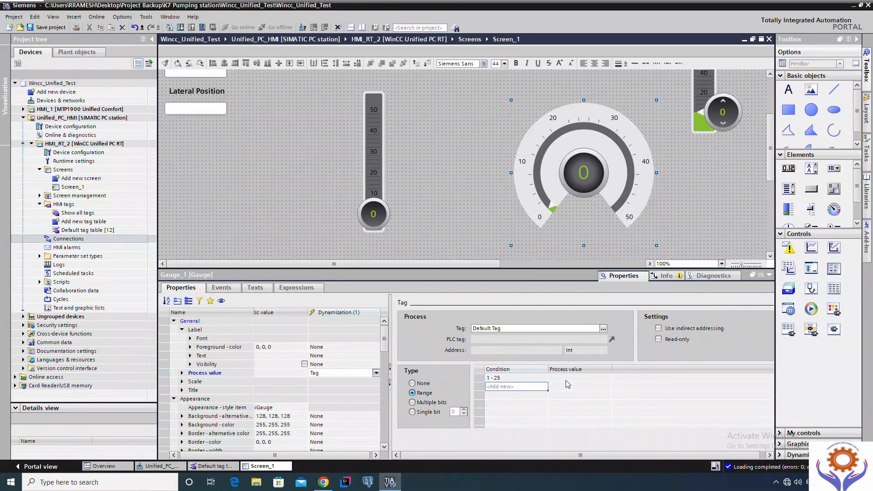
# - Set the process value for the 1 - 25 condition to 15
pyautogui.click(568, 382)
pyautogui.click(492, 380)
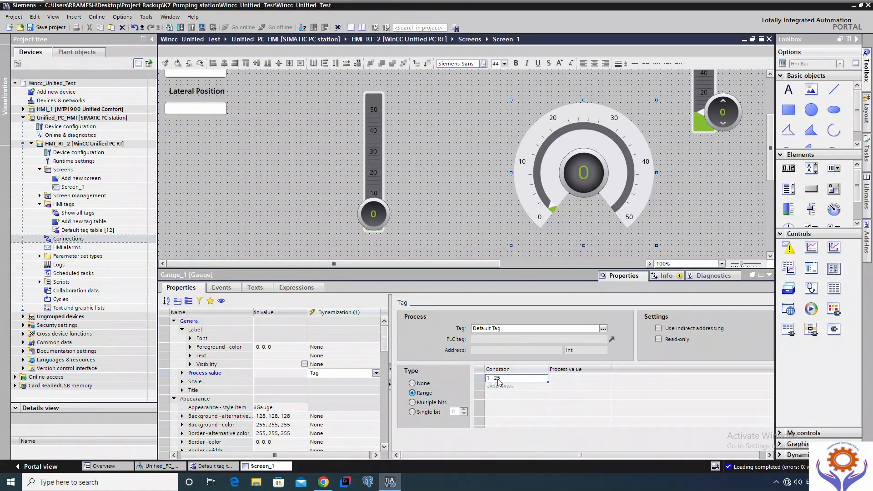
pyautogui.click(555, 381)
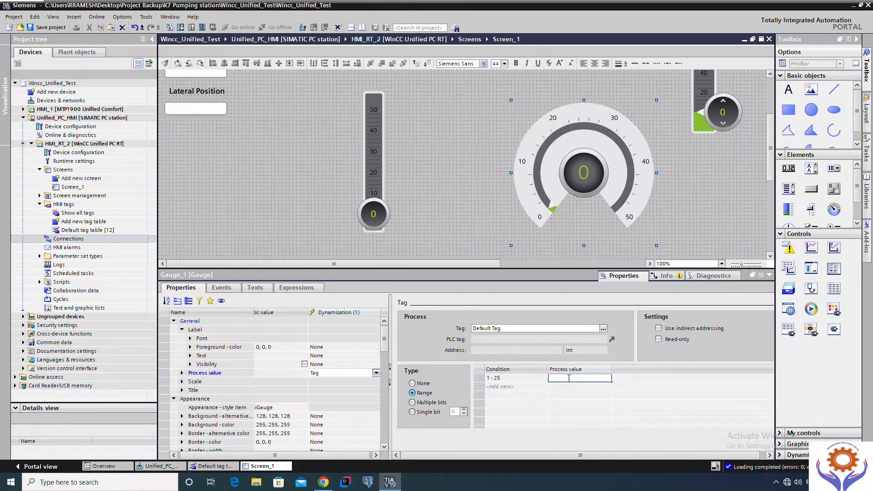
pyautogui.write('15')
# - Add a second range condition 26 - 50 for the gauge with process value 20
pyautogui.click(498, 387)
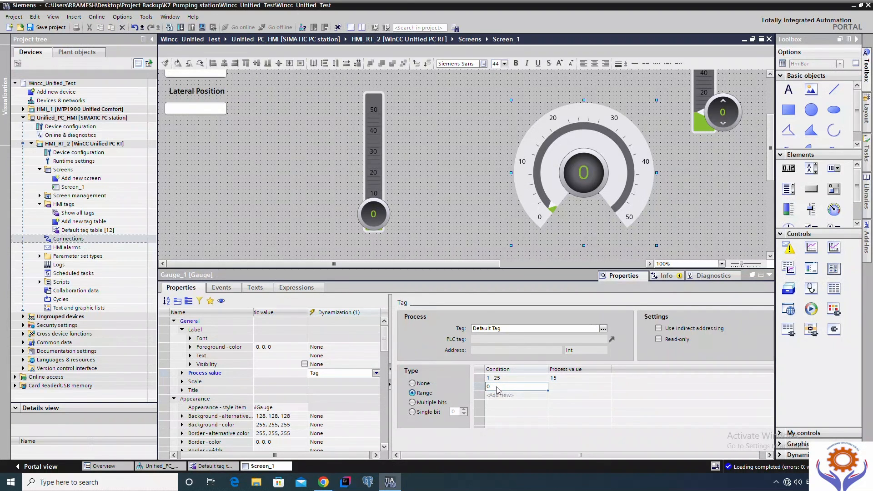
pyautogui.click(497, 386)
pyautogui.write('26 - 50')
pyautogui.press('Return')
pyautogui.click(564, 387)
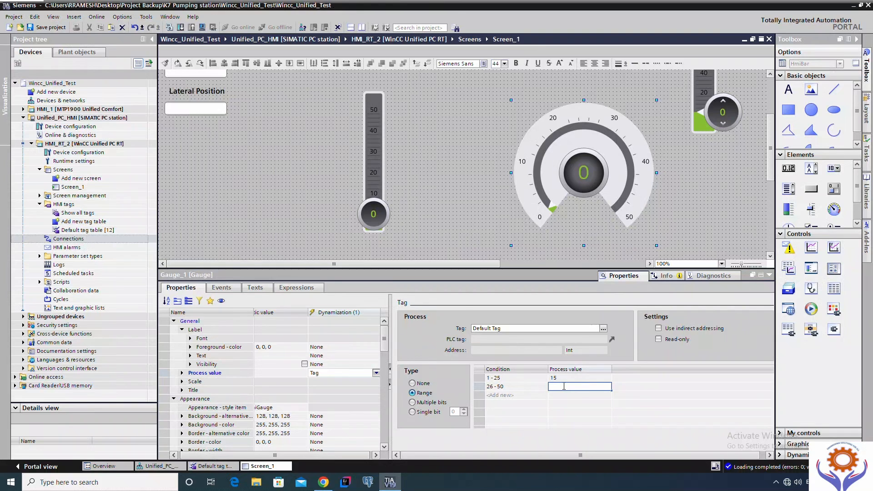
pyautogui.write('20')
# - Add a third range condition 51 - 75 for the gauge with process value 35
pyautogui.click(499, 396)
pyautogui.click(496, 397)
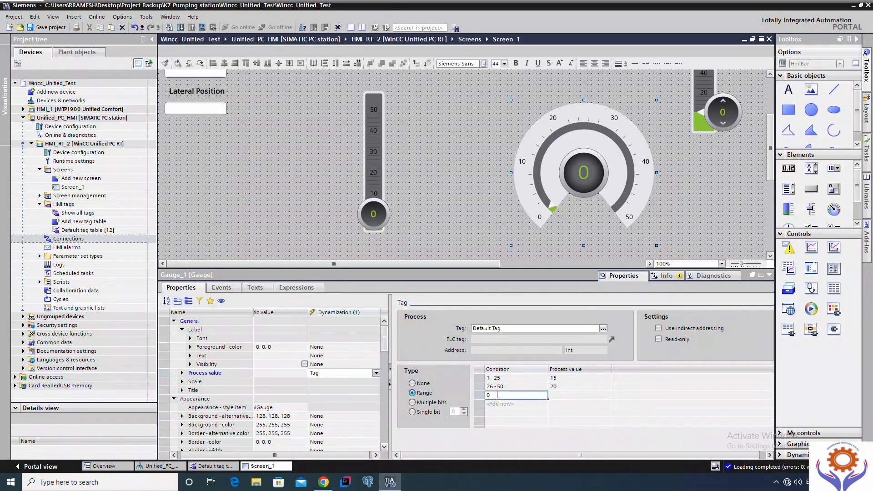
pyautogui.moveTo(493, 396); pyautogui.dragTo(485, 396)
pyautogui.write('51 - 75')
pyautogui.click(564, 394)
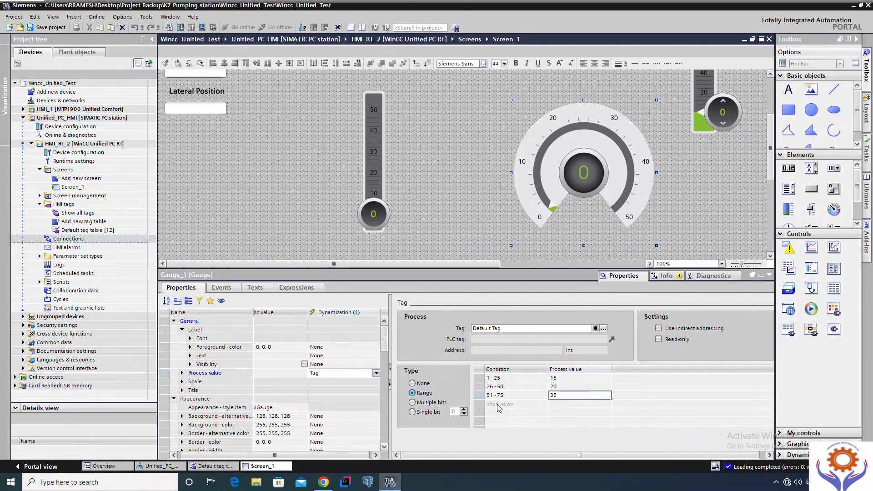
# - Add a fourth range condition 76 - 100 for the gauge with process value 49
pyautogui.click(499, 404)
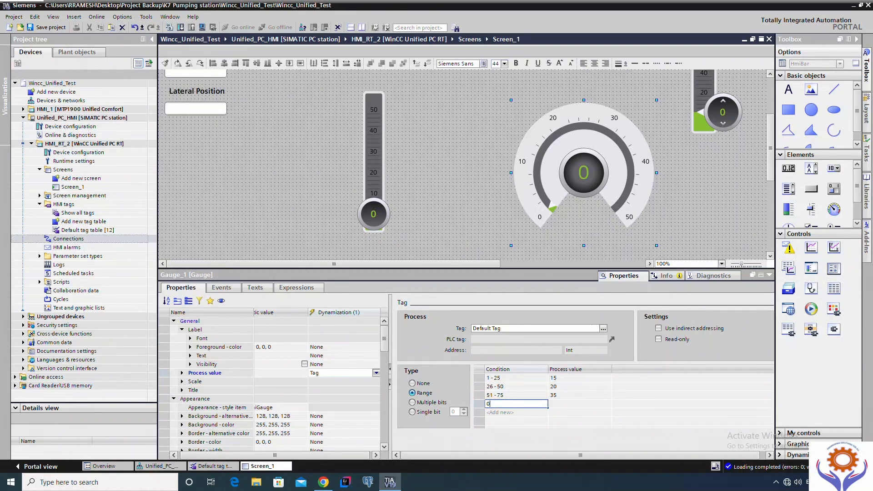
pyautogui.write('76')
pyautogui.doubleClick(501, 404)
pyautogui.write('7')
pyautogui.click(563, 404)
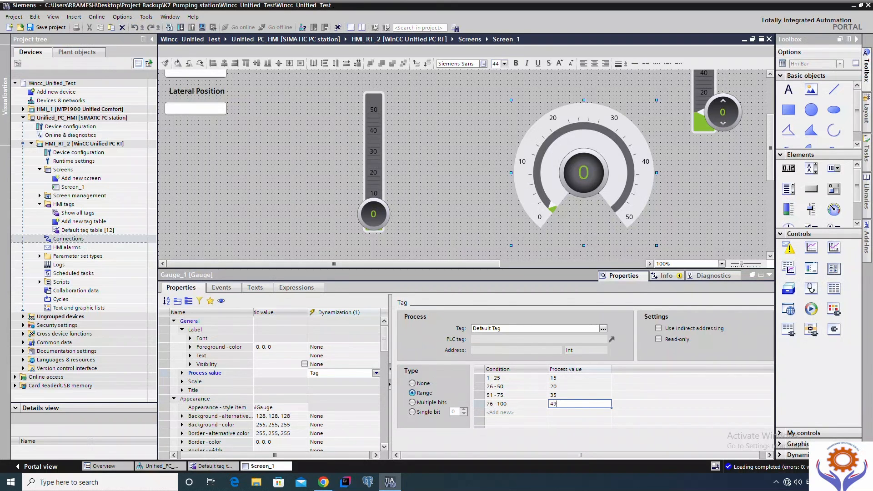
pyautogui.write('49')
pyautogui.press('Return')
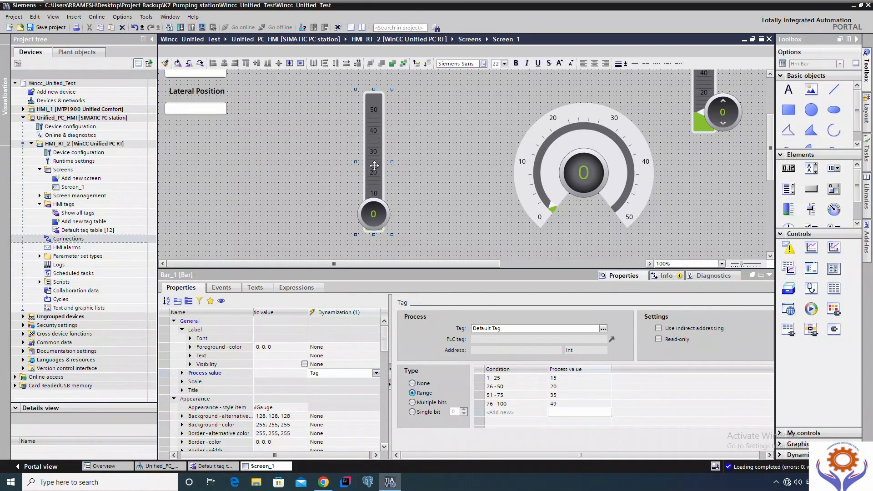
# - Select the vertical bar on the screen and set its process value dynamization to Tag
pyautogui.click(375, 165)
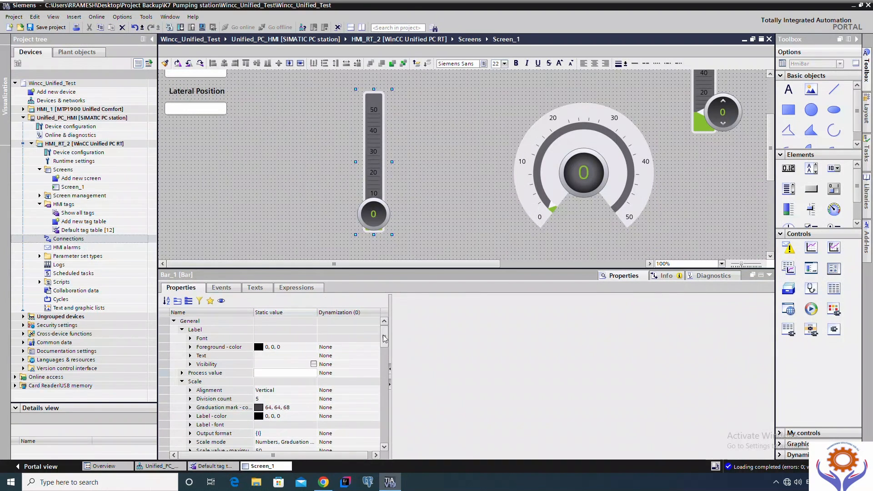
pyautogui.moveTo(383, 333); pyautogui.dragTo(258, 338)
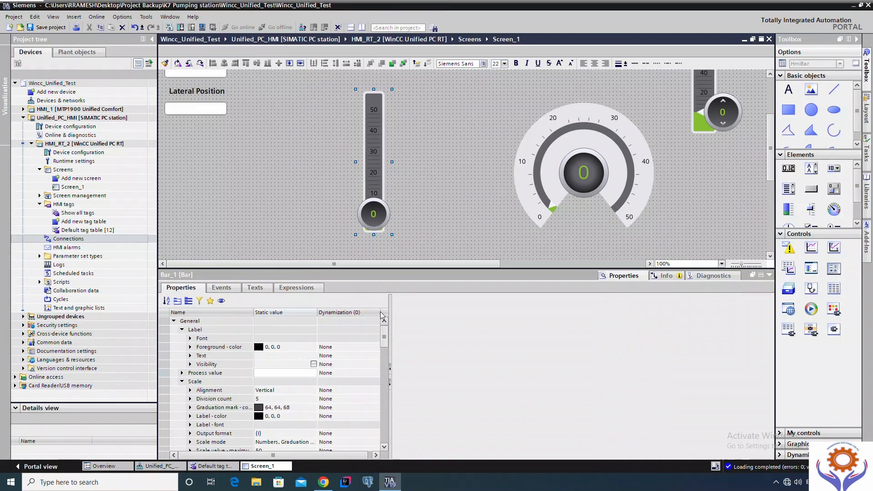
pyautogui.click(326, 373)
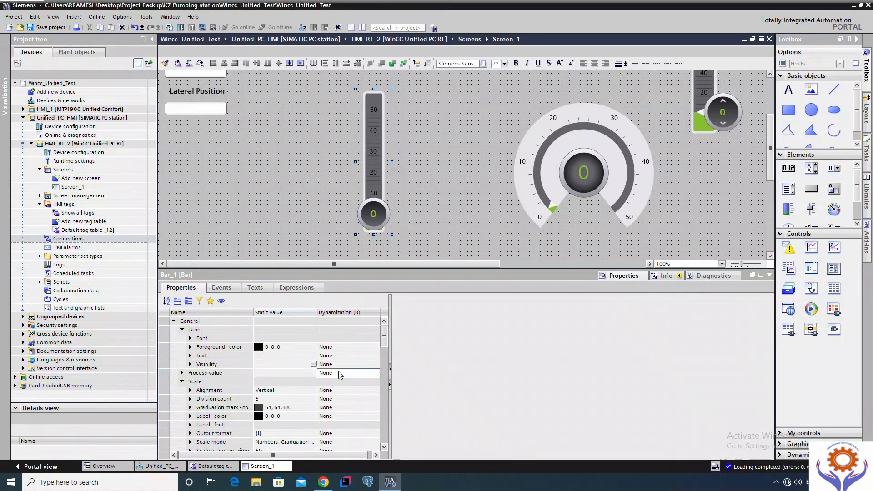
pyautogui.click(376, 373)
pyautogui.click(323, 390)
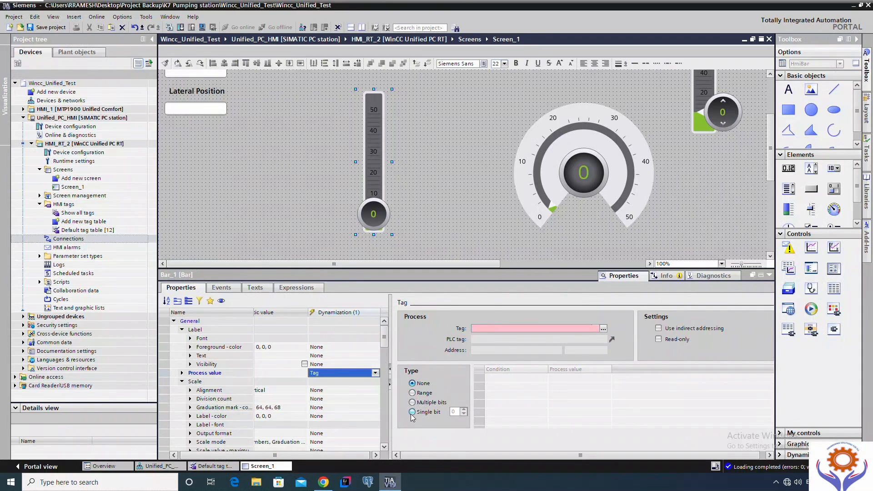
# - Assign Default Tag as the process tag of the bar's process value
pyautogui.click(604, 328)
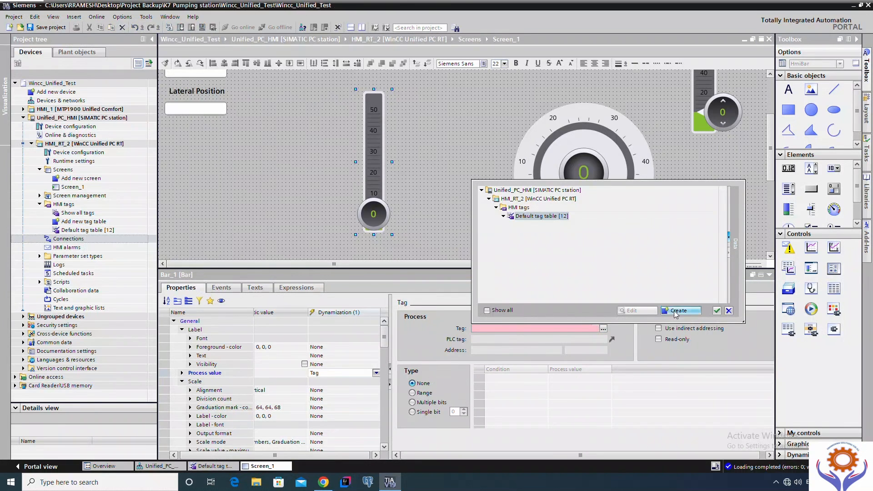
pyautogui.click(718, 311)
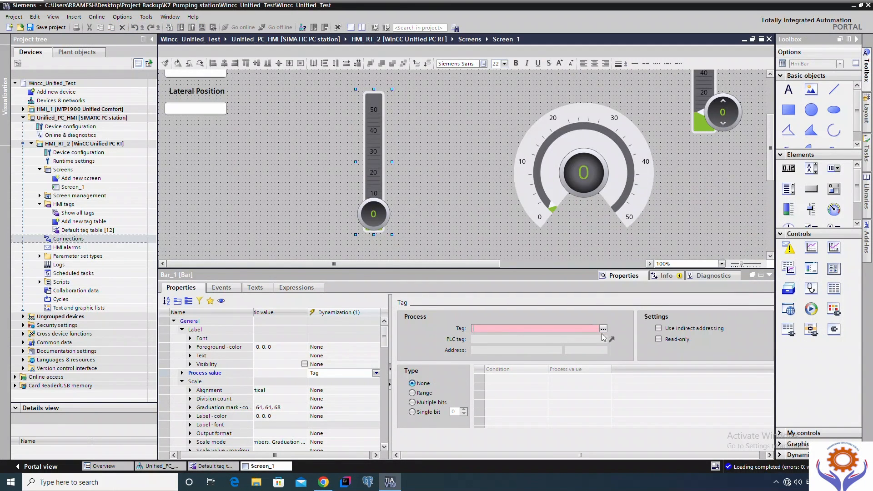
pyautogui.click(594, 328)
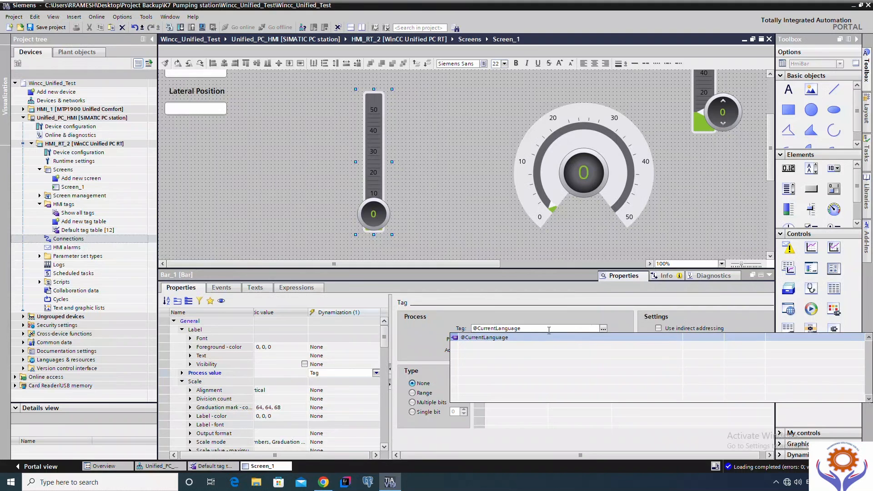
pyautogui.click(577, 329)
pyautogui.doubleClick(503, 327)
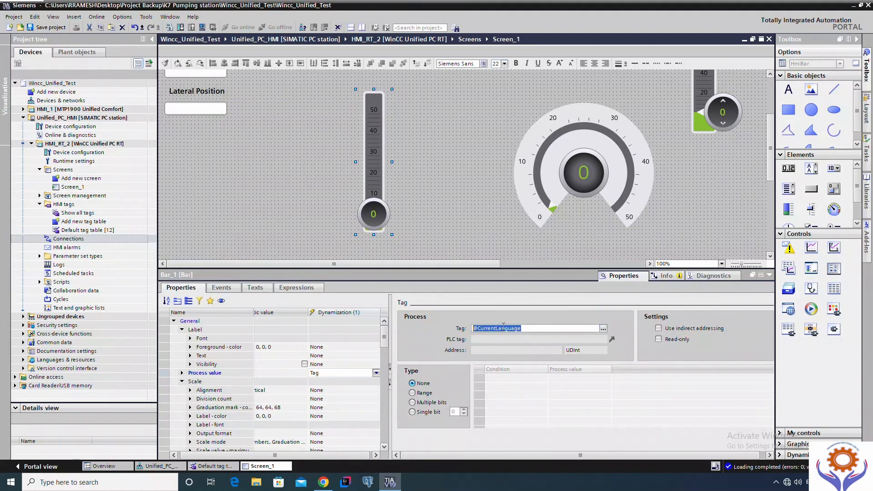
pyautogui.press('BackSpace')
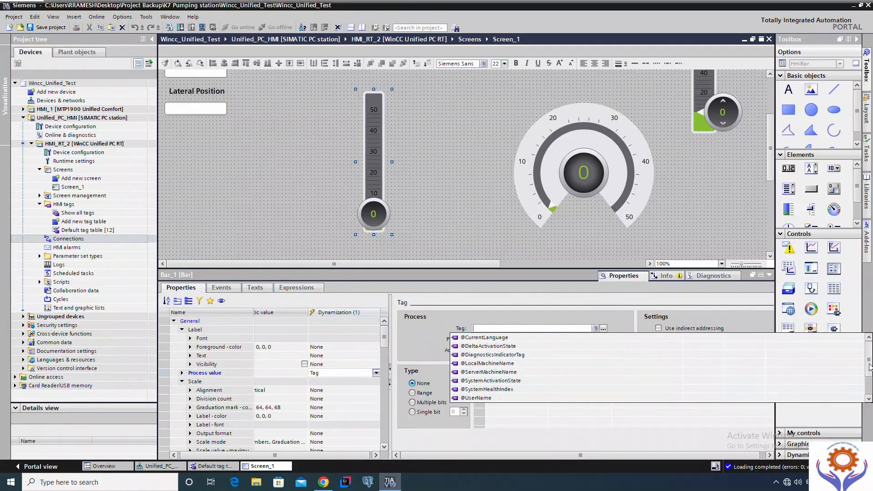
pyautogui.scroll(-2, 505, 374)
pyautogui.click(478, 373)
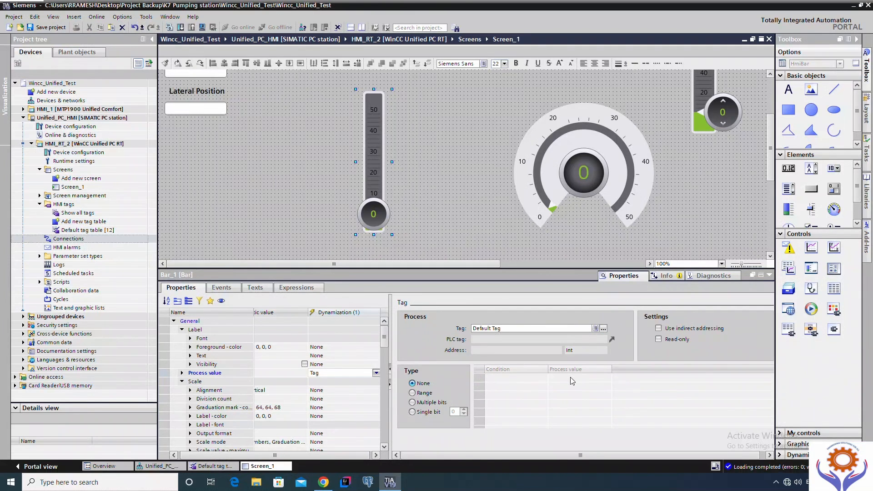
pyautogui.click(476, 125)
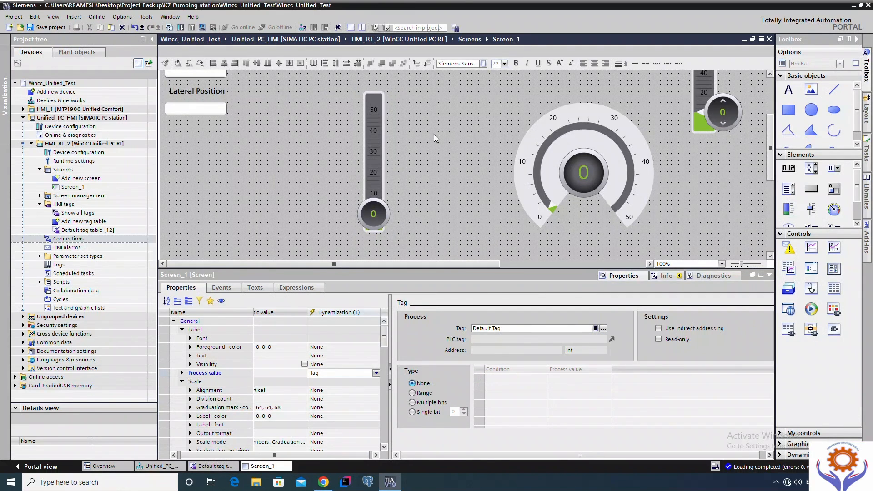
# - Move the bar and the gauge higher on the screen, placing the gauge directly to the left of the slider
pyautogui.click(375, 137)
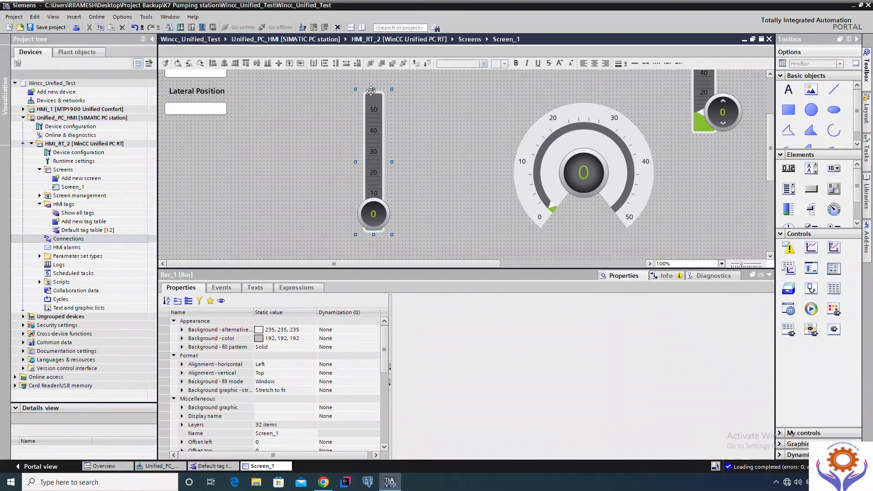
pyautogui.moveTo(369, 114); pyautogui.dragTo(365, 76)
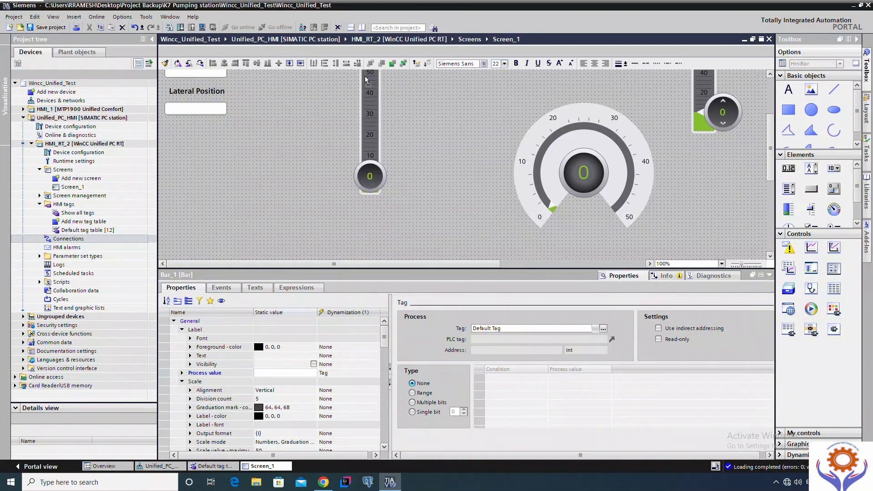
pyautogui.scroll(2, 771, 151)
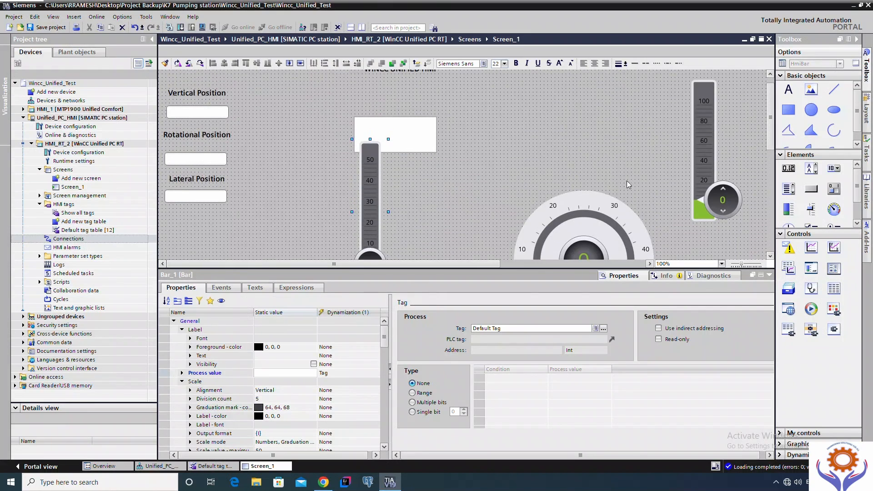
pyautogui.click(573, 232)
pyautogui.moveTo(577, 213); pyautogui.dragTo(583, 135)
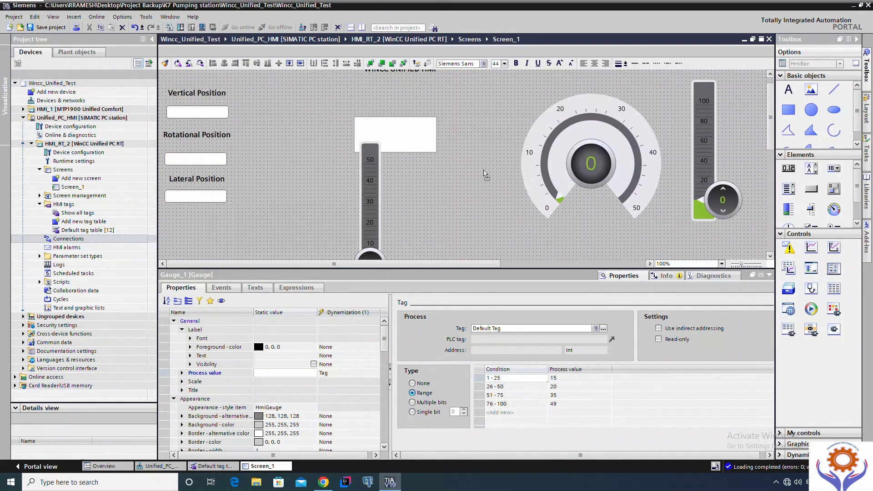
# - Move the bar off the white rectangle to just right of the Lateral Position field, and save the project
pyautogui.click(369, 207)
pyautogui.moveTo(369, 207); pyautogui.dragTo(255, 220)
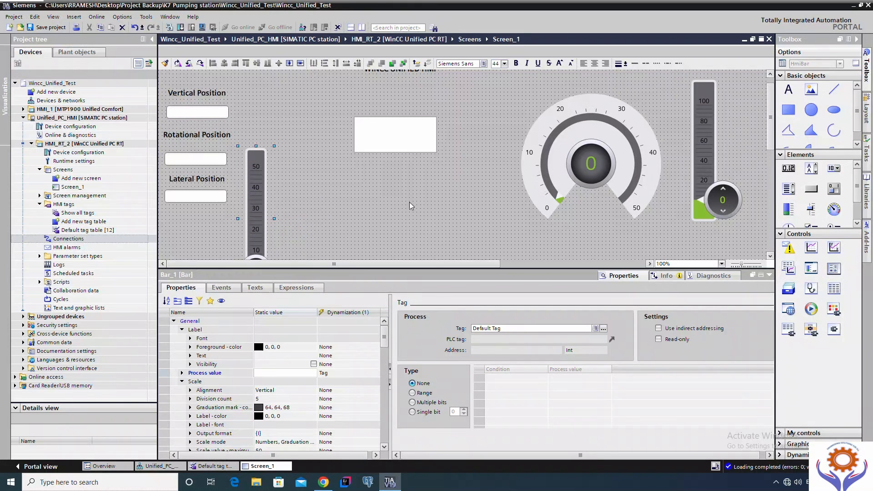
pyautogui.click(42, 27)
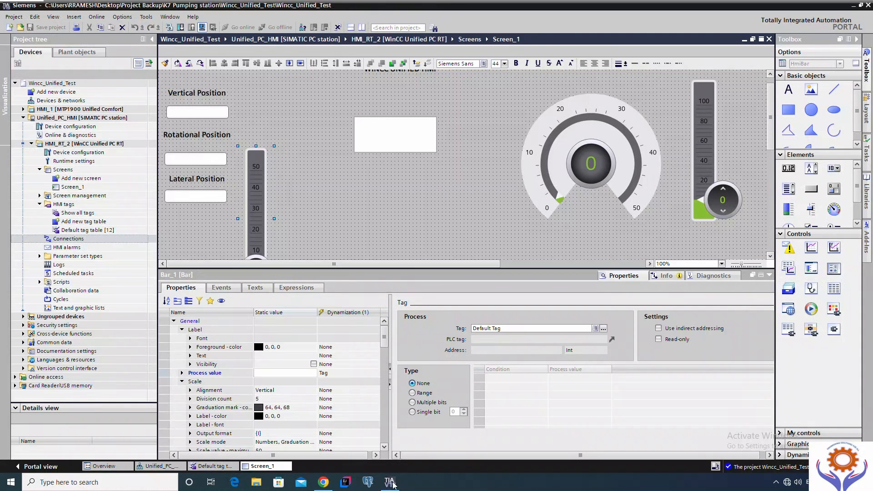
# - Switch to Chrome, close the older WinCC Unified RT tab, and return to TIA Portal
pyautogui.click(321, 485)
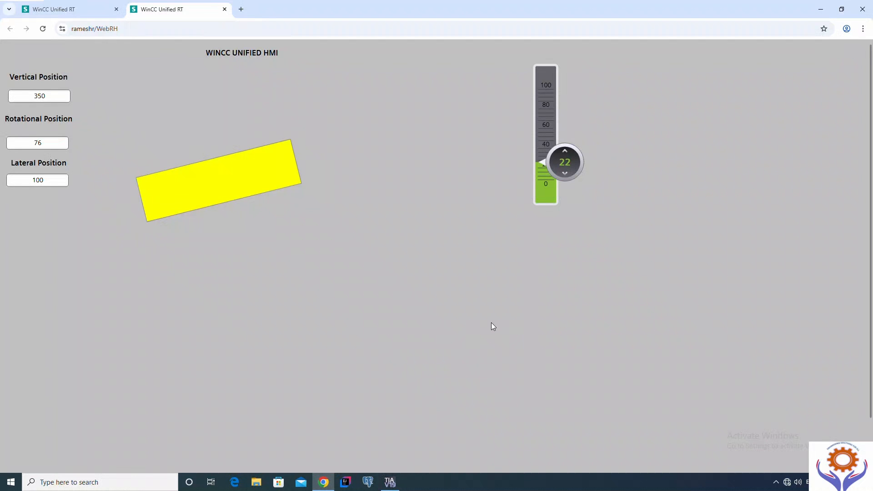
pyautogui.click(116, 9)
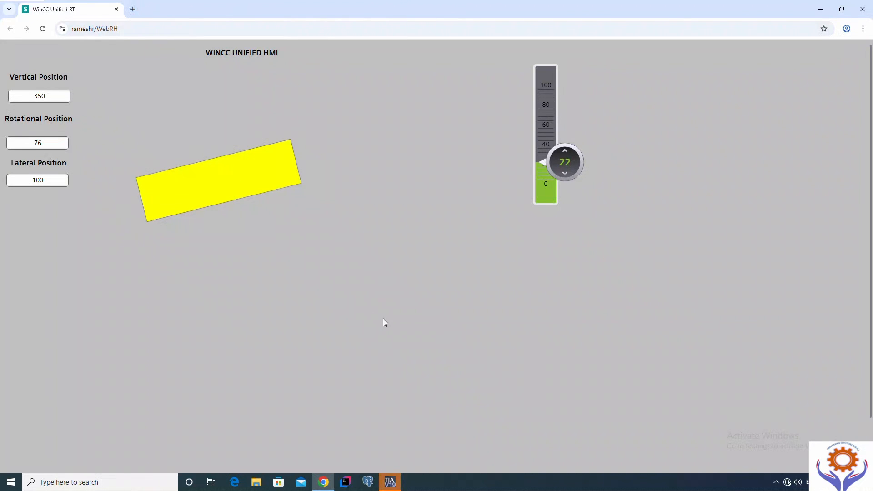
pyautogui.click(393, 481)
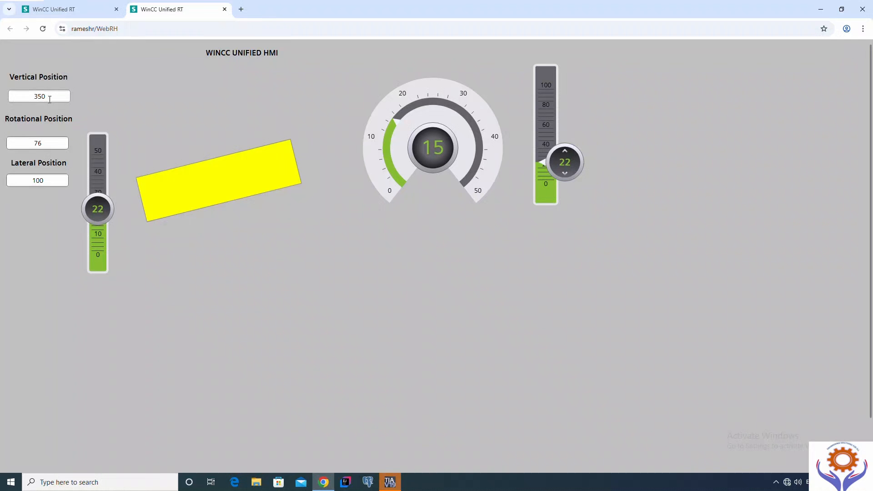
# - In the WinCC Unified runtime page in Chrome, set the Vertical Position to 230
pyautogui.click(35, 98)
pyautogui.doubleClick(35, 98)
pyautogui.write('23')
pyautogui.press('Return')
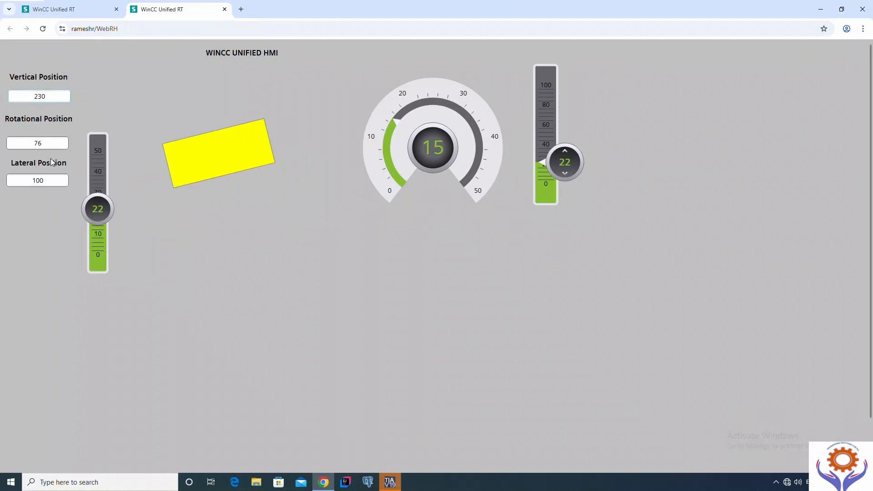
# - Set the Rotational Position to 90 and the Lateral Position to 78 in the runtime
pyautogui.click(40, 144)
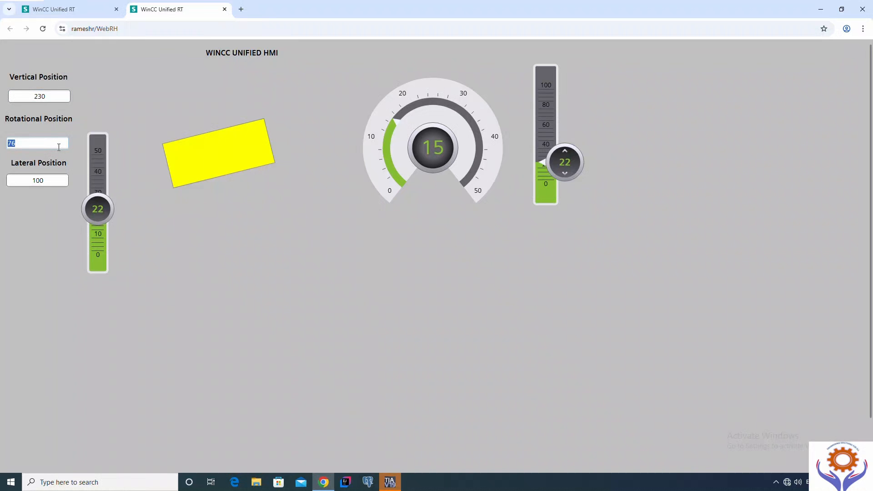
pyautogui.press('Return')
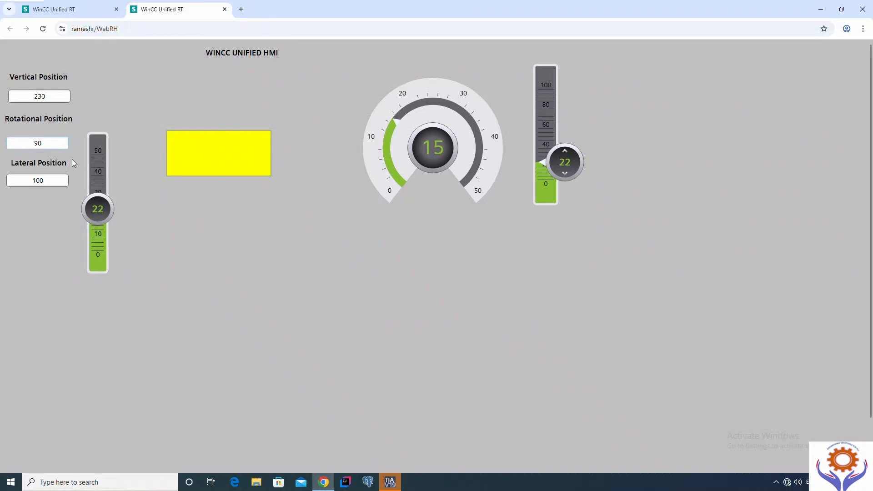
pyautogui.click(55, 180)
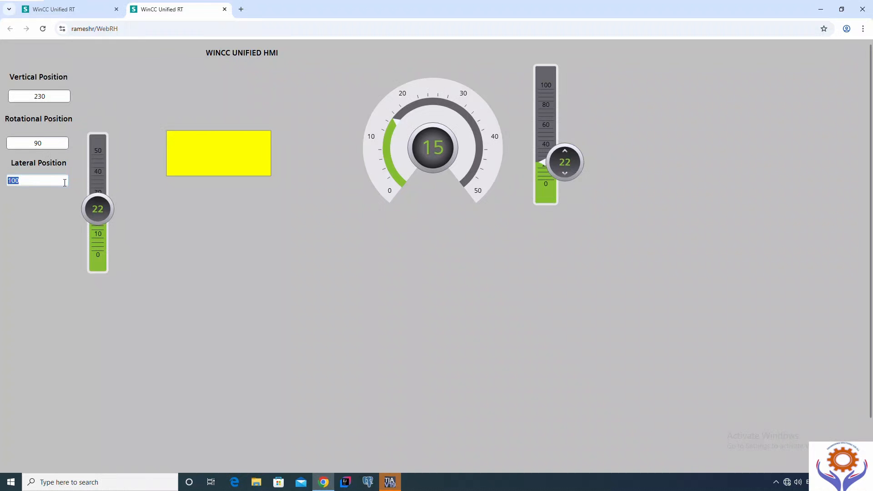
pyautogui.write('78')
pyautogui.press('Return')
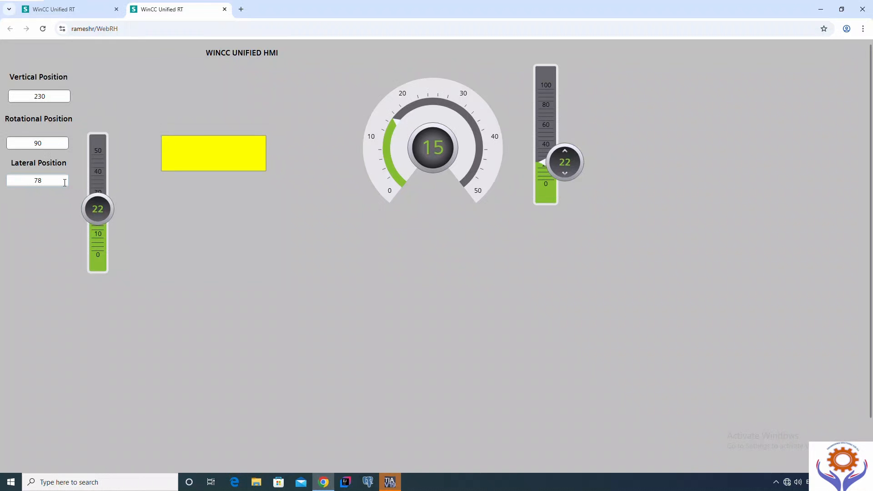
# - Test the runtime slider by lowering it to 0 and raising it to about 29
pyautogui.click(97, 210)
pyautogui.scroll(-1, 404, 146)
pyautogui.scroll(1, 428, 173)
pyautogui.moveTo(551, 169); pyautogui.dragTo(559, 203)
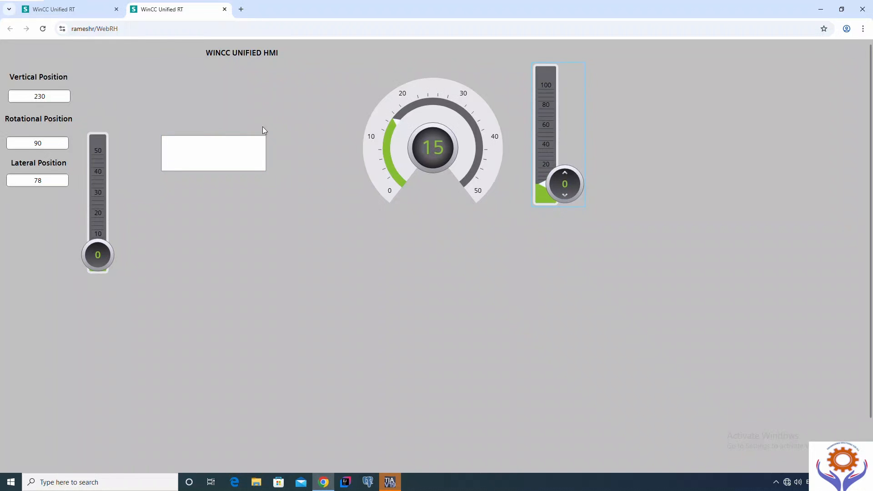
pyautogui.click(52, 31)
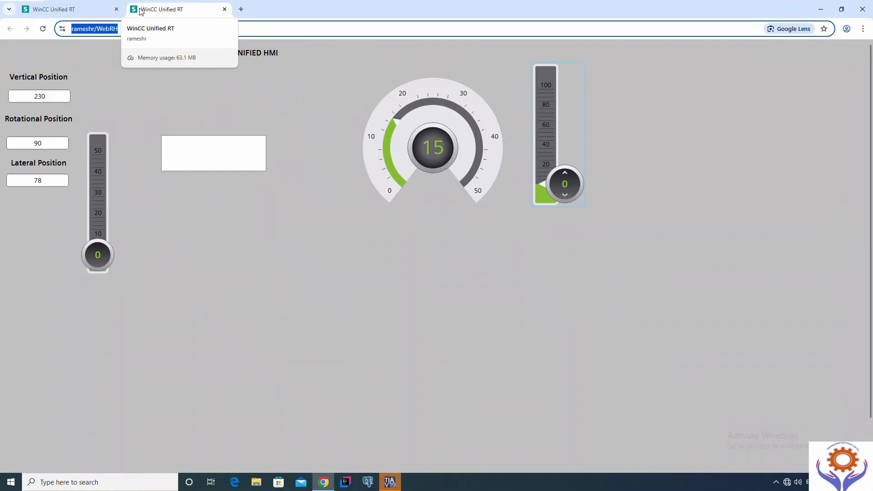
pyautogui.click(387, 79)
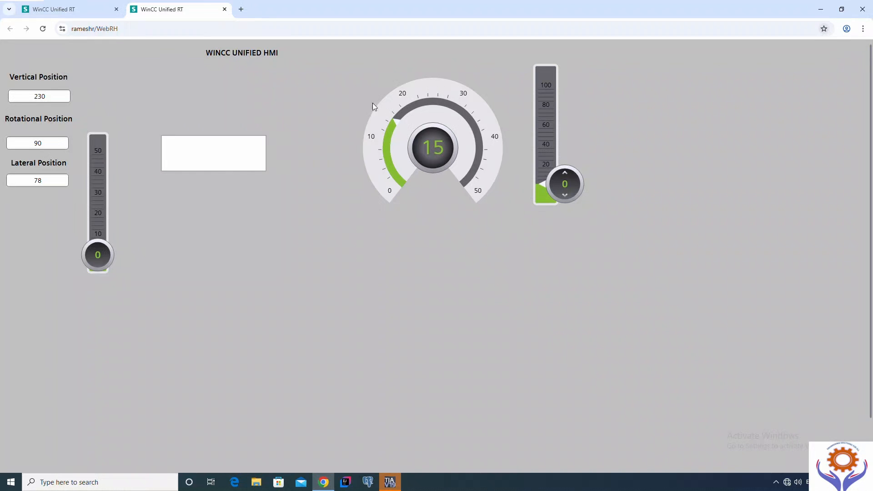
pyautogui.click(559, 169)
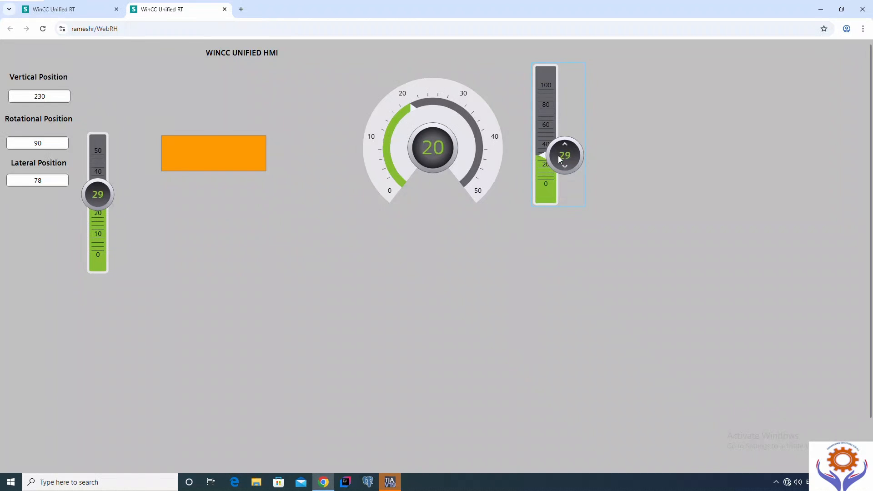
pyautogui.moveTo(559, 157); pyautogui.dragTo(559, 160)
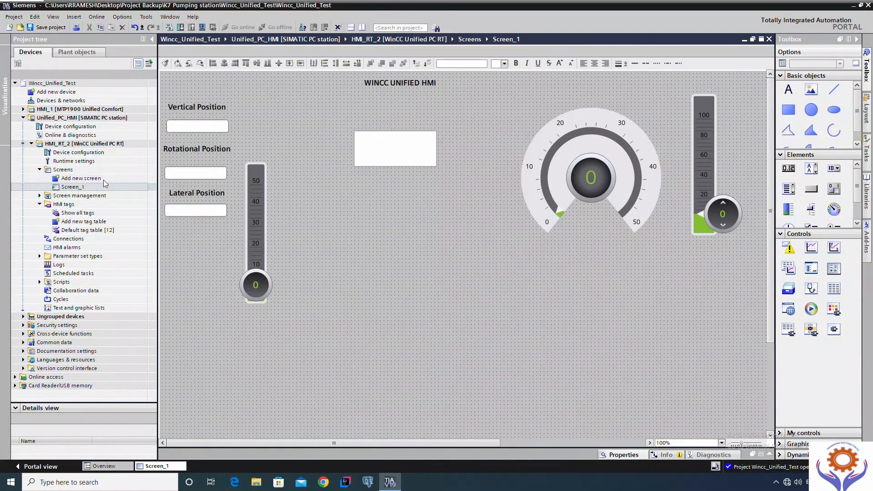
# - In TIA Portal, export the default tag table of HMI_RT_2 to the Desktop as an Excel file named HMIUnifiedTags
pyautogui.doubleClick(79, 230)
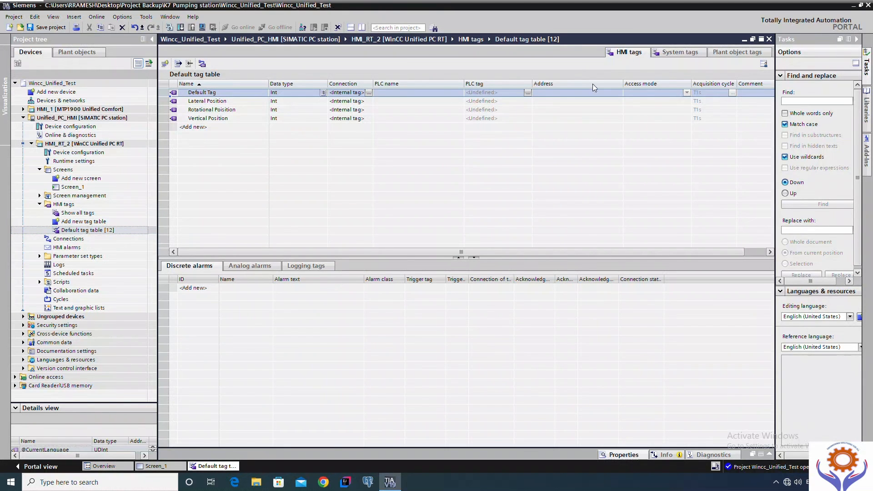
pyautogui.click(178, 64)
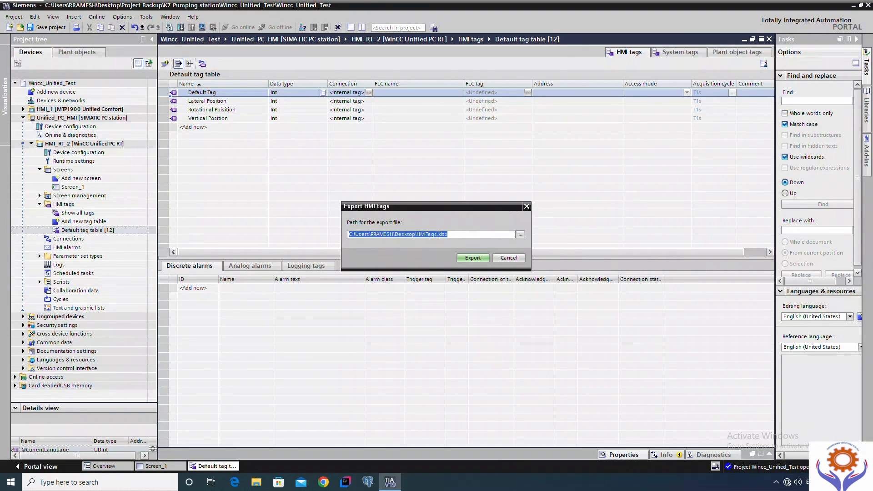
pyautogui.click(437, 235)
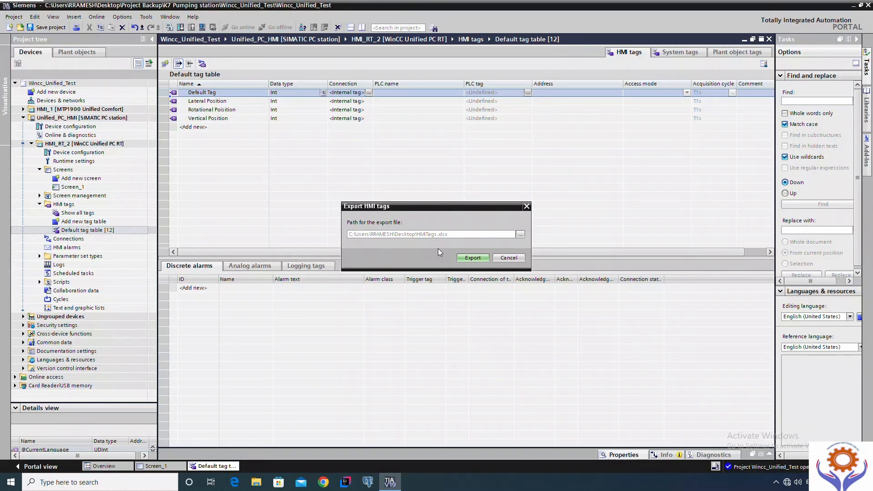
pyautogui.click(521, 236)
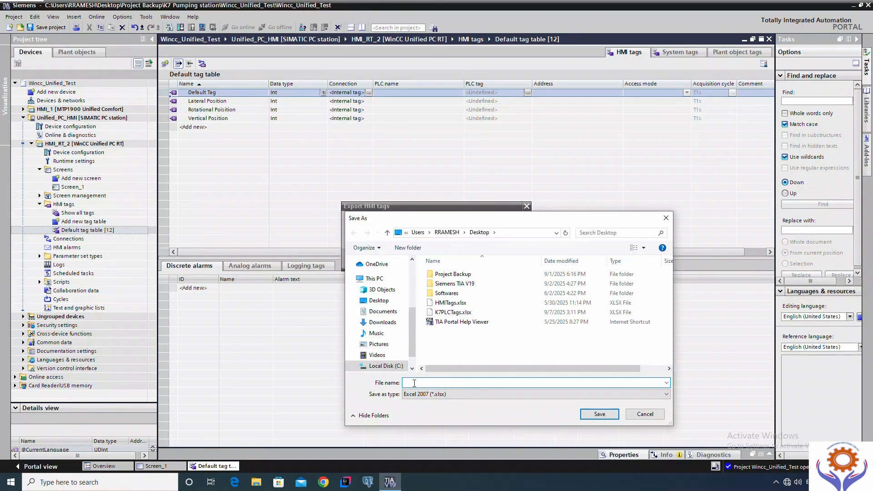
pyautogui.write('HMI')
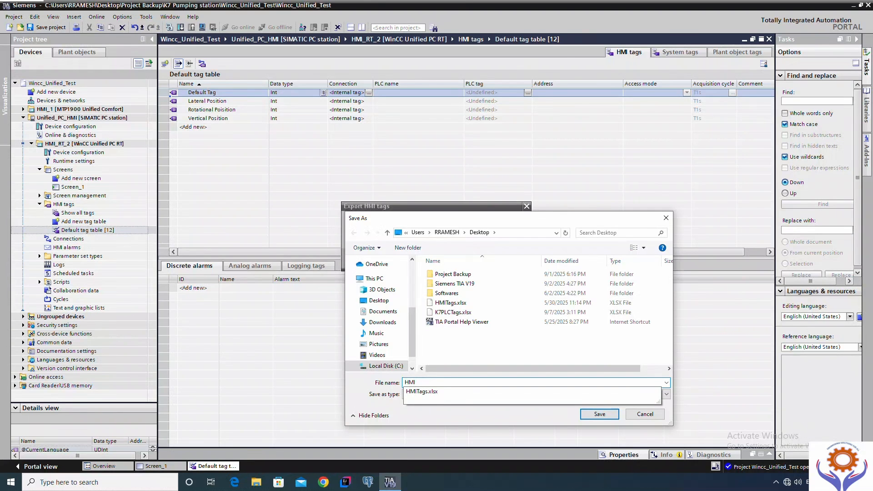
pyautogui.write('_')
pyautogui.press('BackSpace')
pyautogui.write('UnifiedTags')
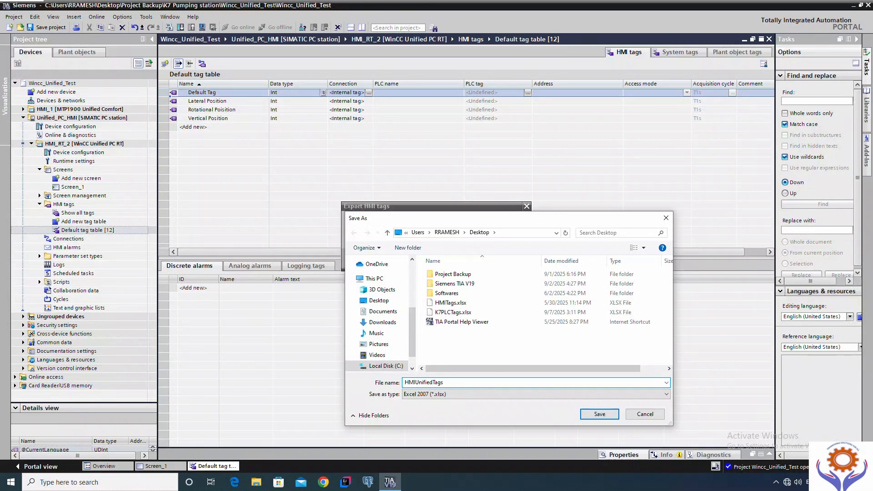
pyautogui.click(602, 414)
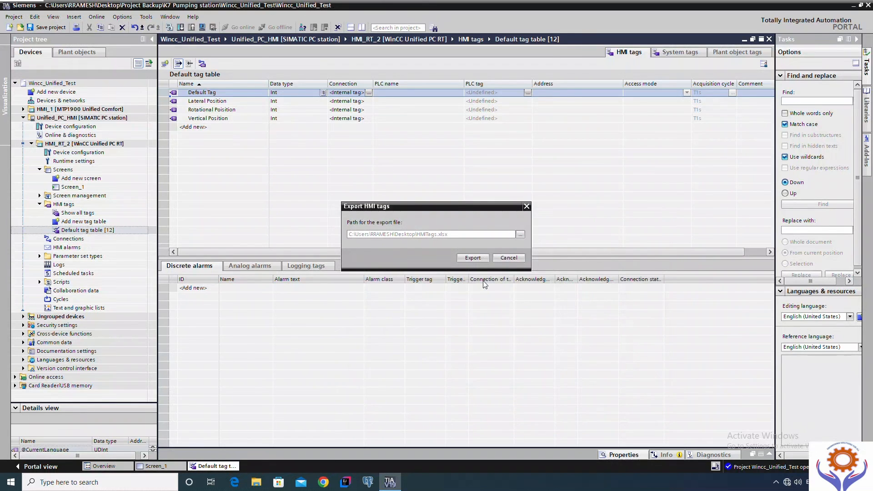
pyautogui.click(472, 258)
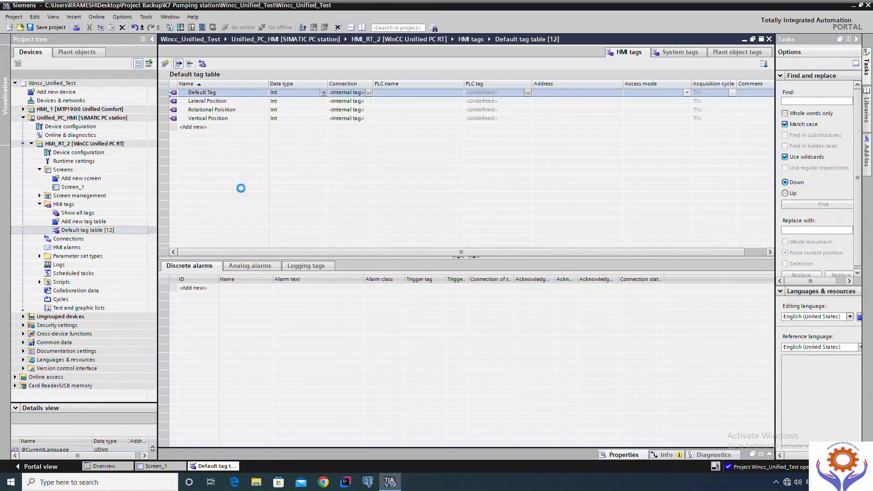
pyautogui.click(496, 260)
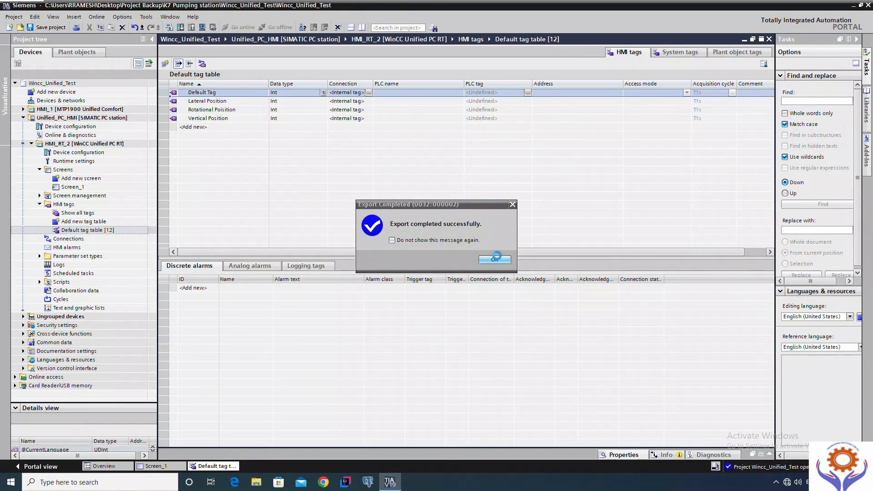
# - Copy the default tag table of HMI_RT_2 and try to paste it into the HMI tags of HMI_1
pyautogui.rightClick(89, 233)
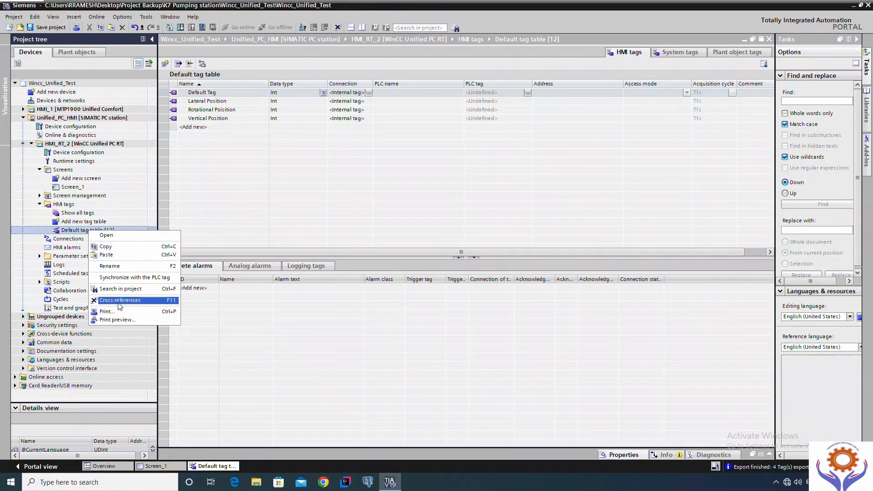
pyautogui.click(23, 110)
pyautogui.click(24, 109)
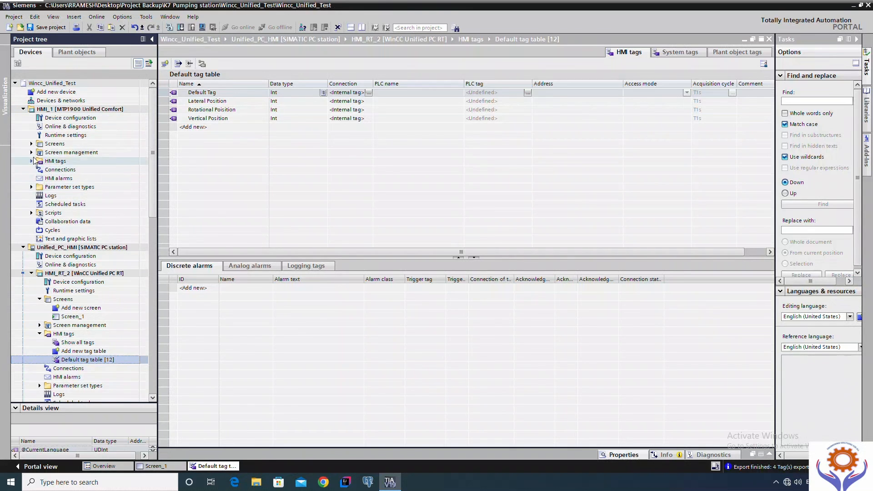
pyautogui.rightClick(97, 361)
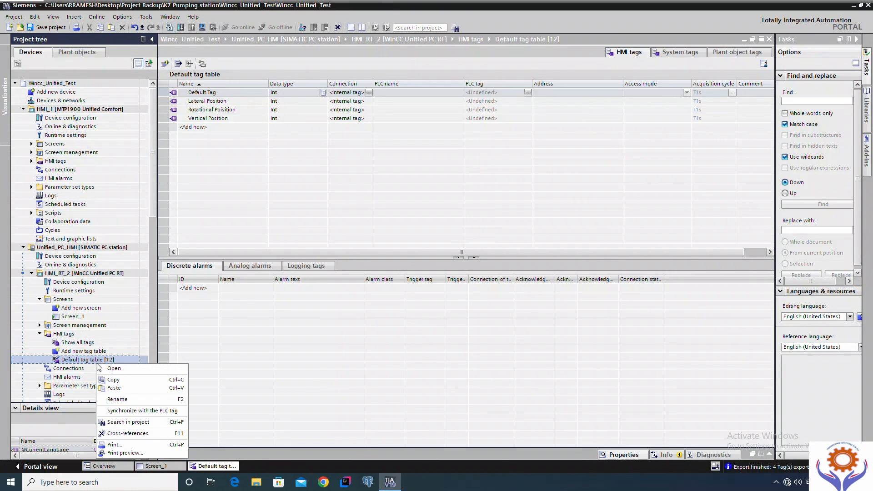
pyautogui.click(121, 381)
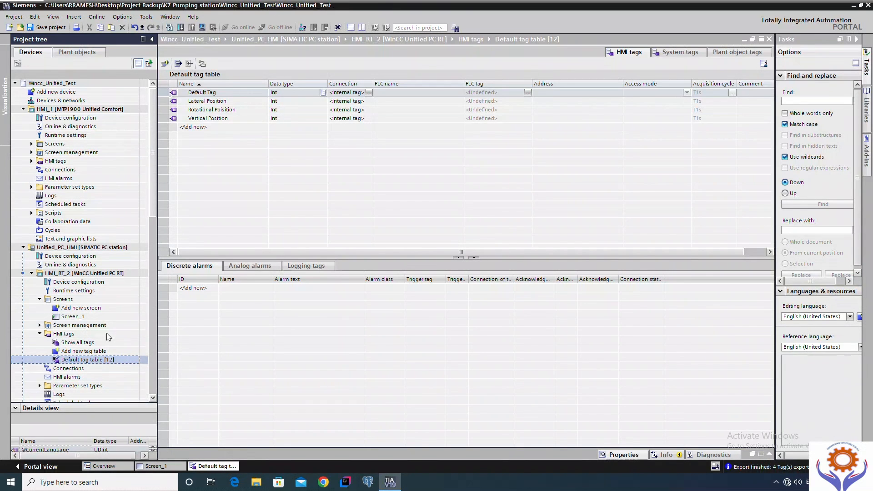
pyautogui.click(32, 161)
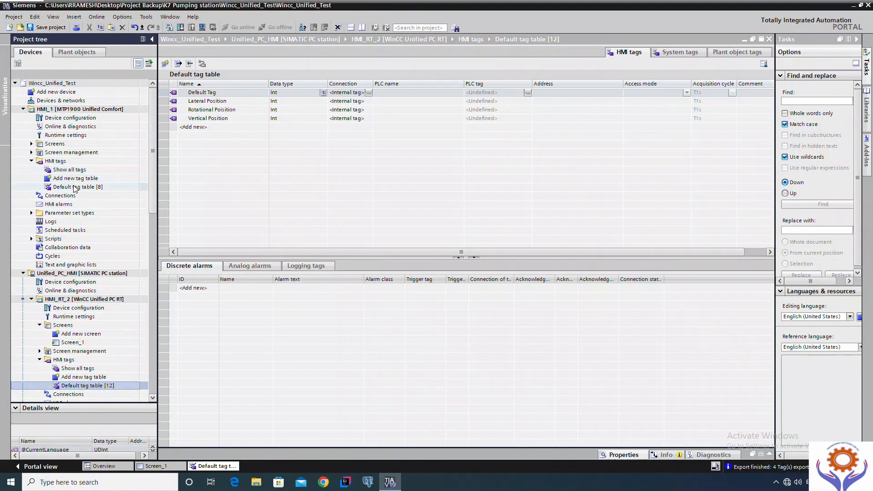
pyautogui.rightClick(60, 163)
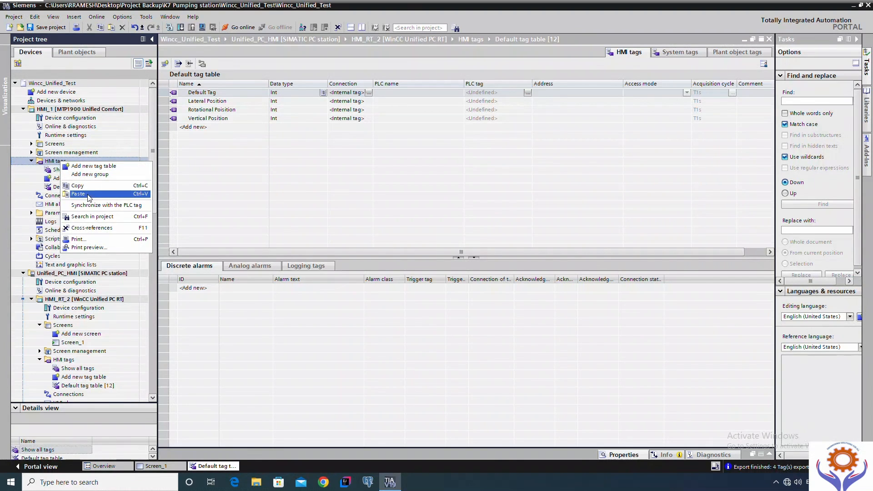
pyautogui.click(68, 196)
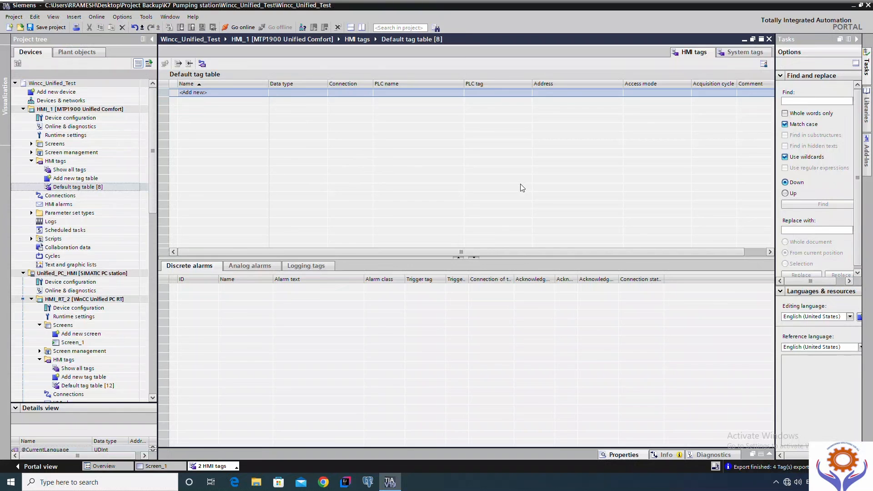
# - Add a new internal Int tag with the default name to HMI_1's default tag table and save the project
pyautogui.click(204, 93)
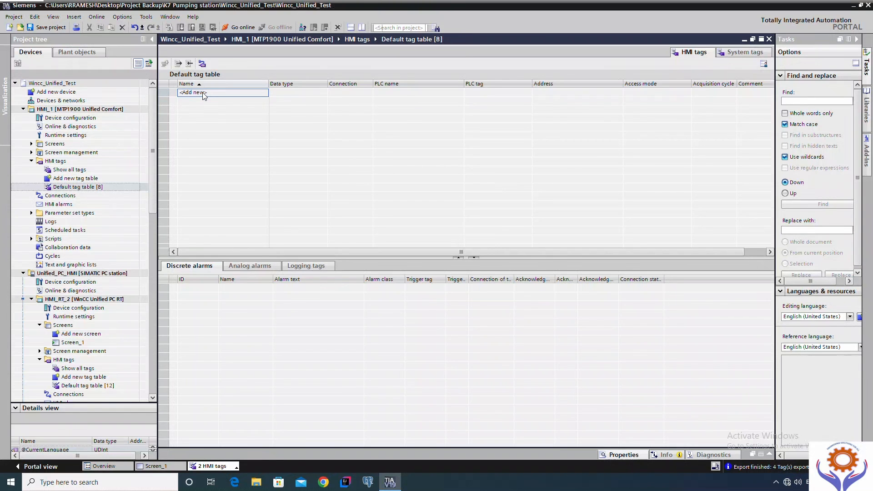
pyautogui.doubleClick(209, 94)
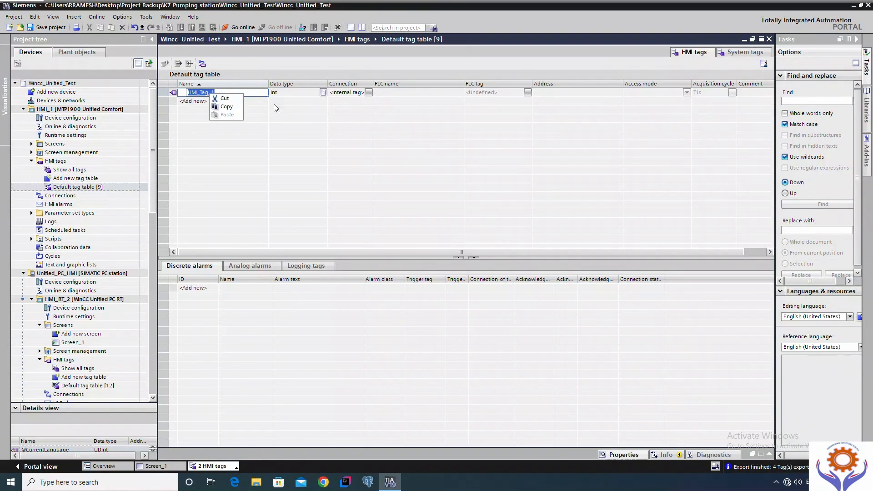
pyautogui.click(228, 102)
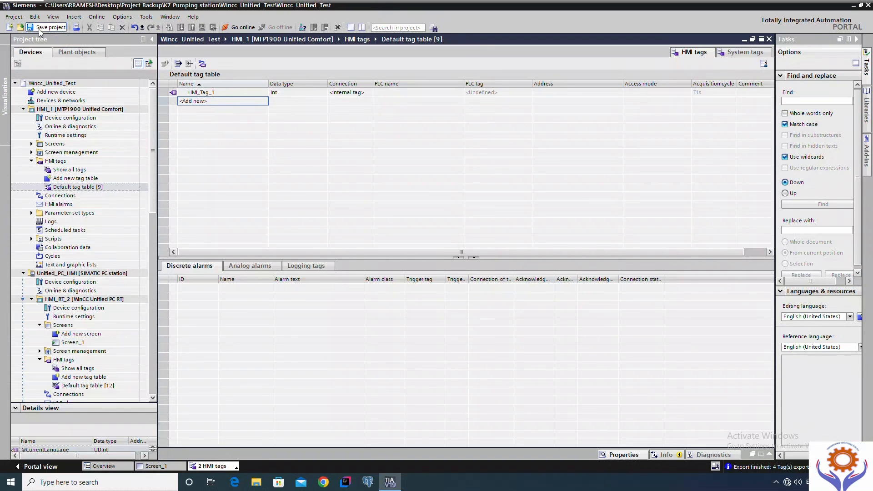
pyautogui.hotkey('ctrl', 's')
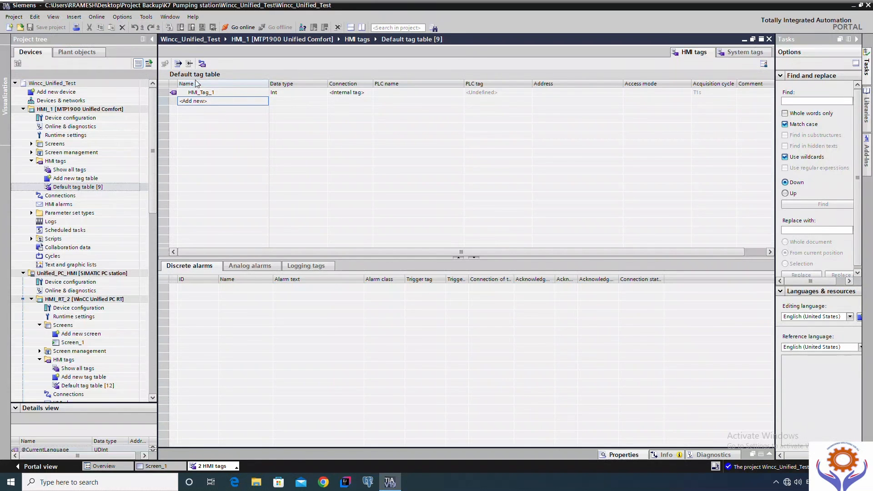
pyautogui.rightClick(195, 105)
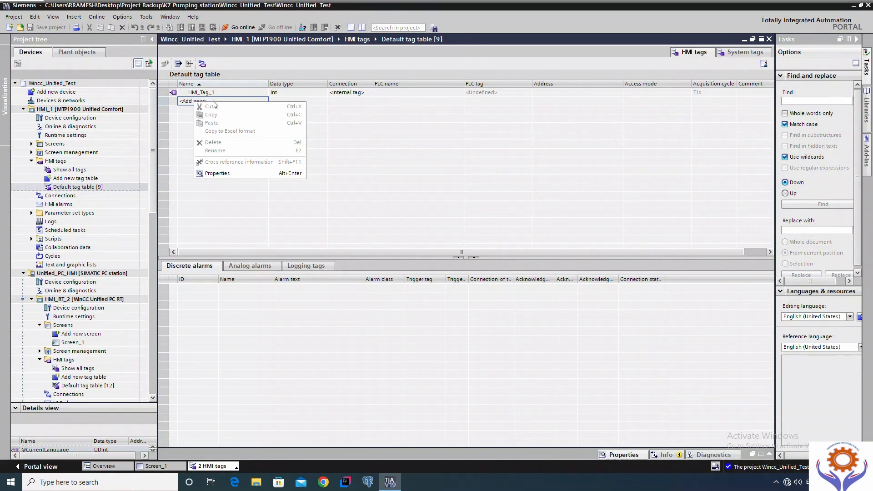
pyautogui.click(356, 119)
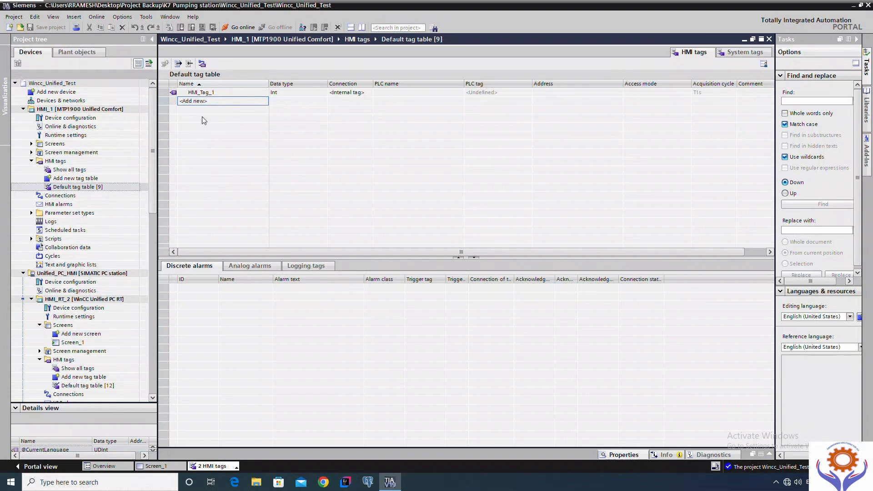
# - Delete HMI_Tag_1 from HMI_1's default tag table, paste the four user tags from HMI_RT_2's default tag table and close the table
pyautogui.doubleClick(77, 344)
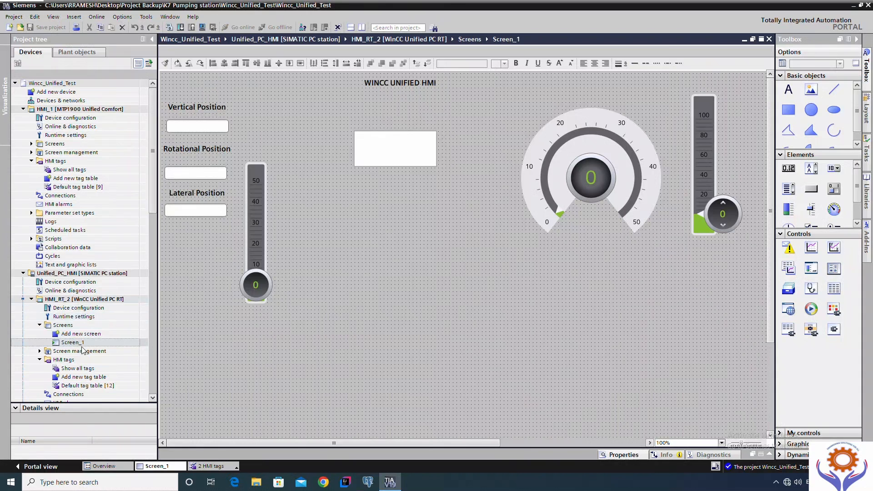
pyautogui.doubleClick(87, 386)
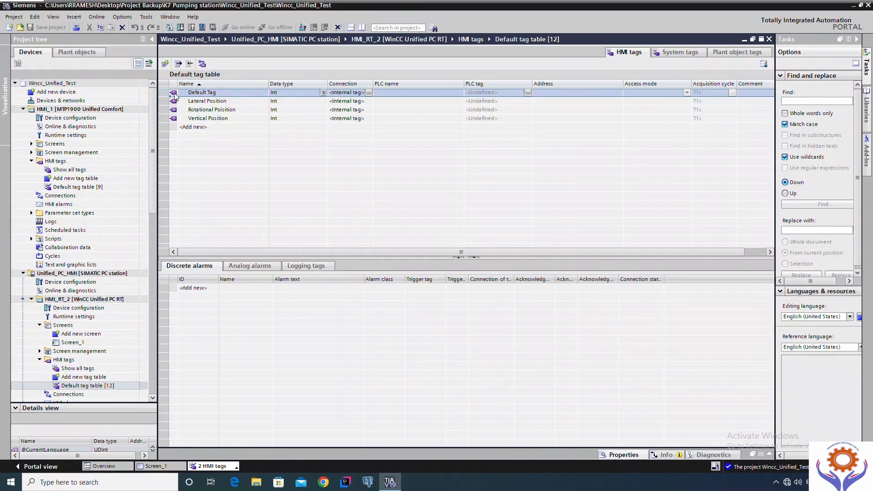
pyautogui.hotkey('ctrl', 'a')
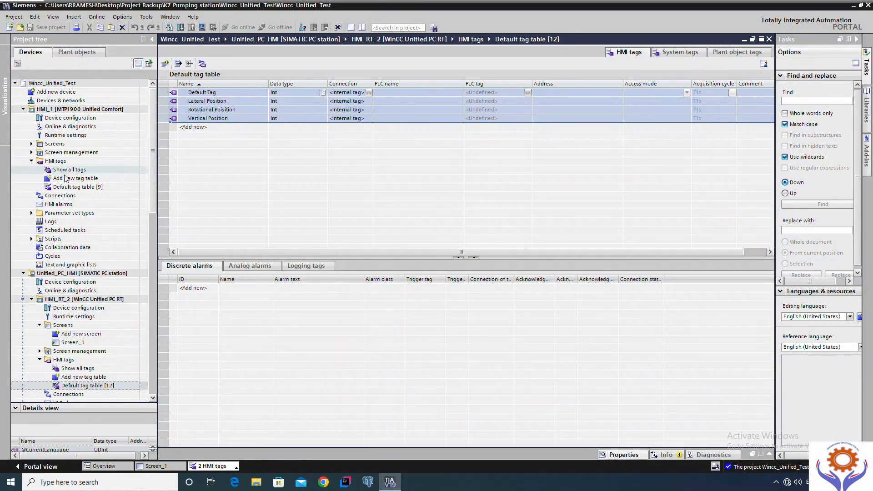
pyautogui.doubleClick(73, 187)
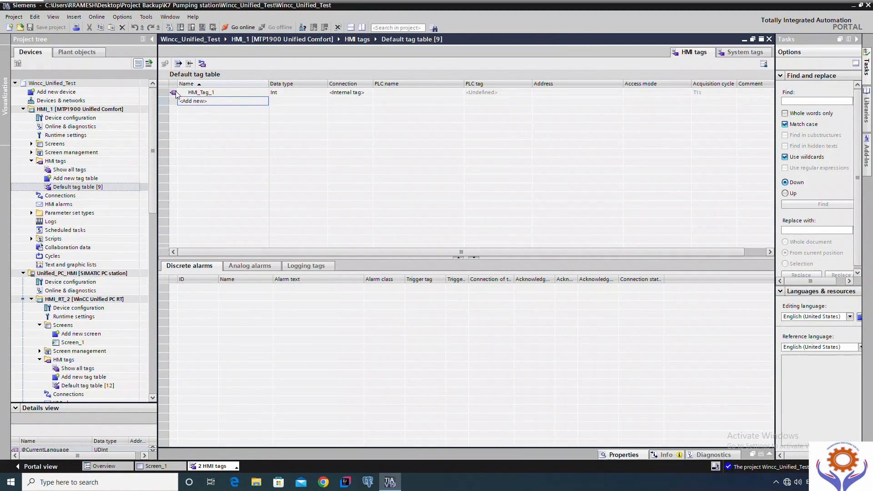
pyautogui.click(174, 93)
pyautogui.rightClick(174, 92)
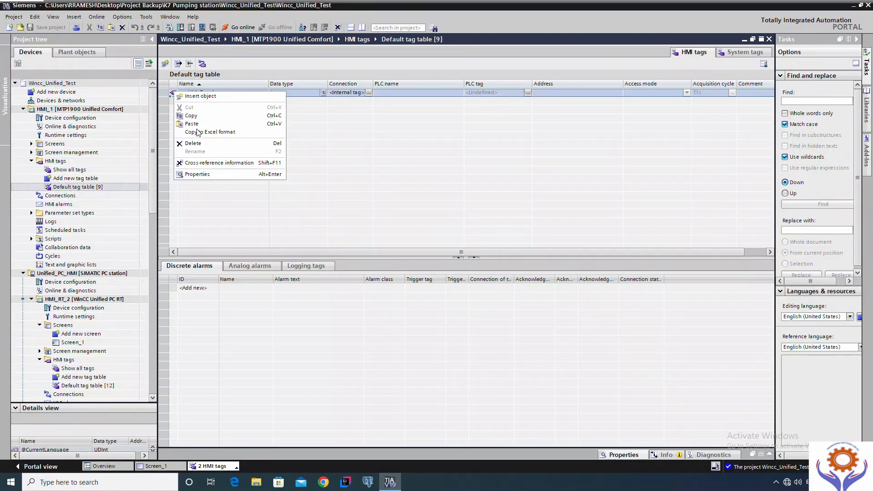
pyautogui.click(197, 144)
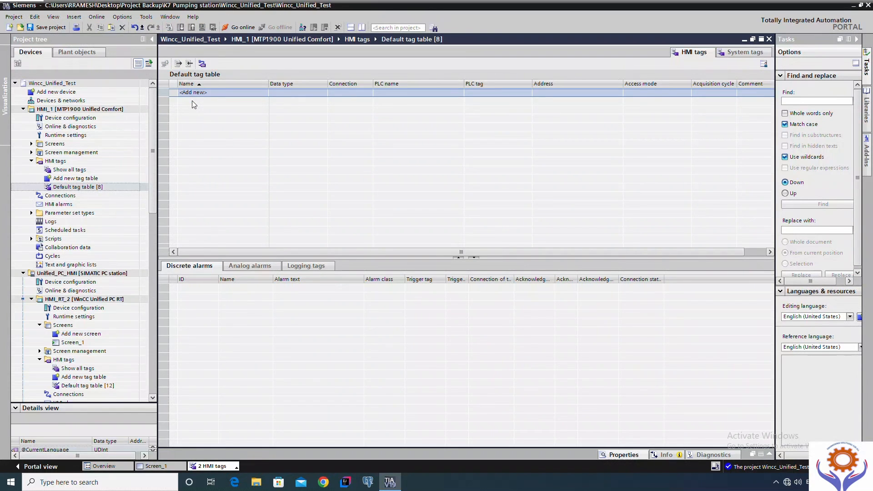
pyautogui.hotkey('ctrl', 'v')
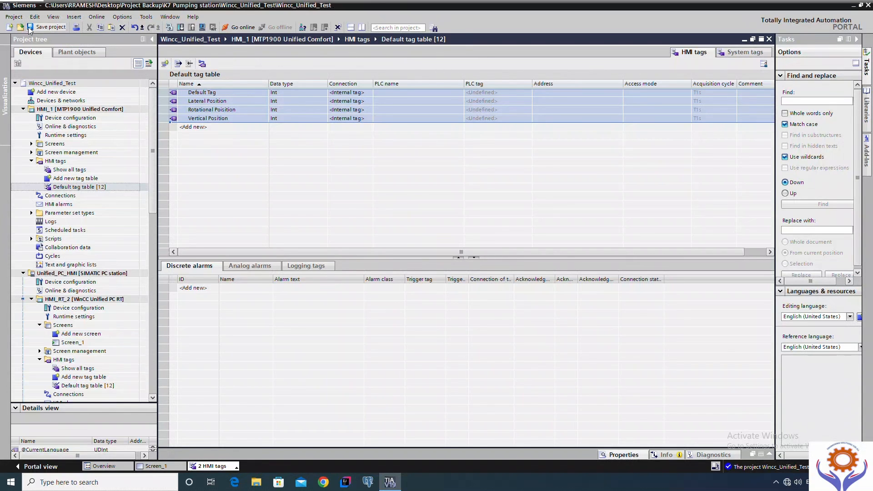
pyautogui.click(769, 39)
# - Copy Screen_1 from HMI_RT_2 into the Screens folder of HMI_1 and open the copied screen
pyautogui.rightClick(93, 342)
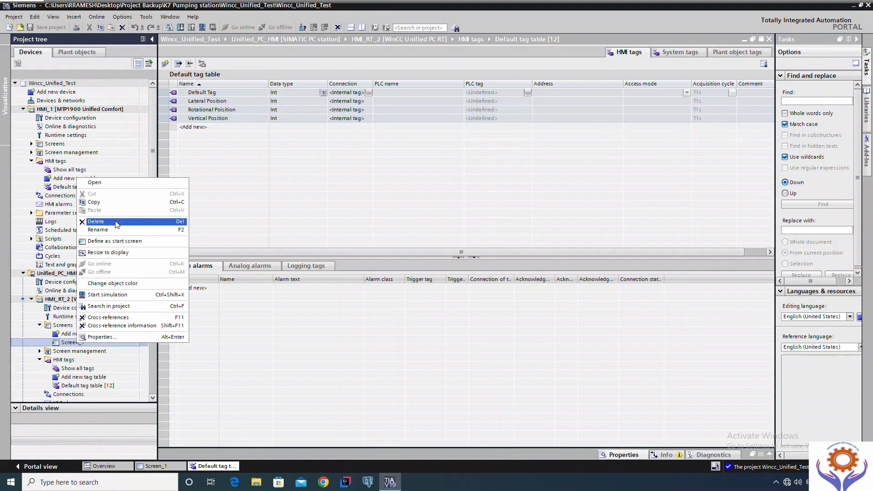
pyautogui.click(100, 202)
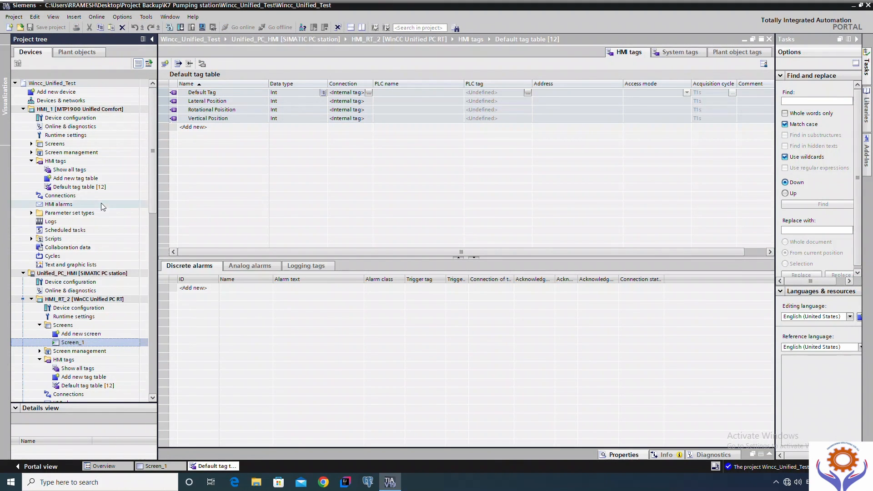
pyautogui.click(31, 143)
pyautogui.rightClick(55, 144)
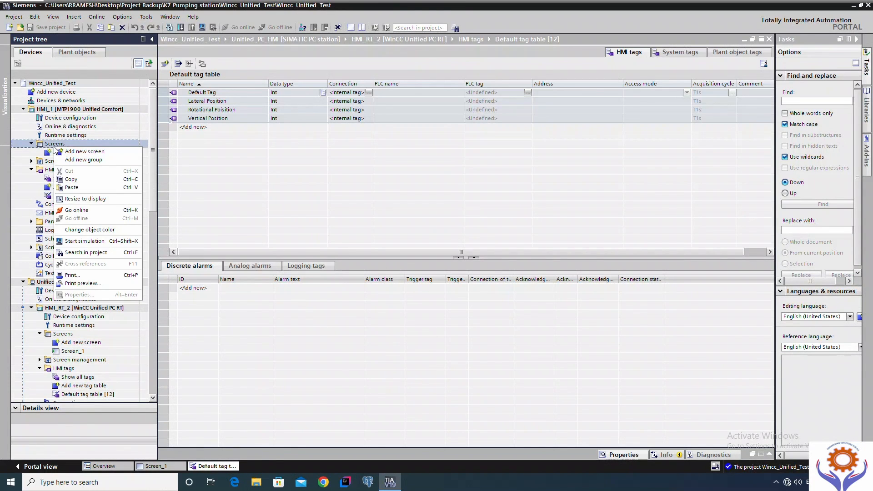
pyautogui.click(83, 188)
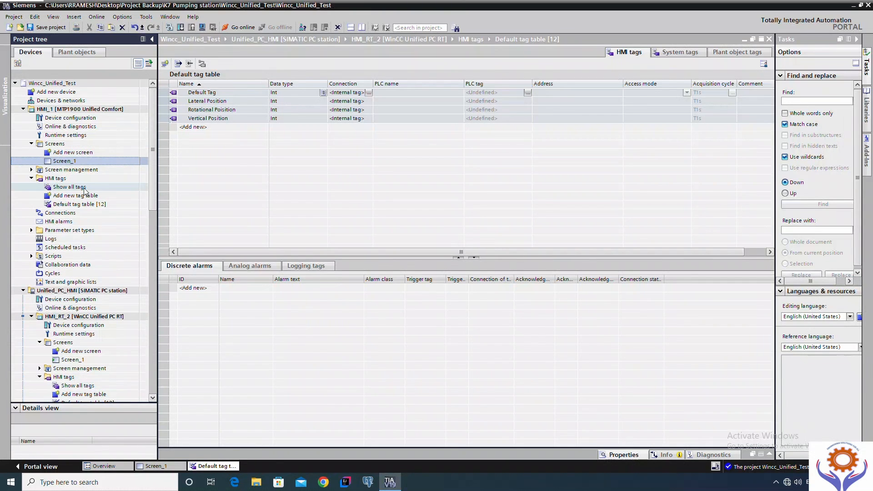
pyautogui.click(73, 163)
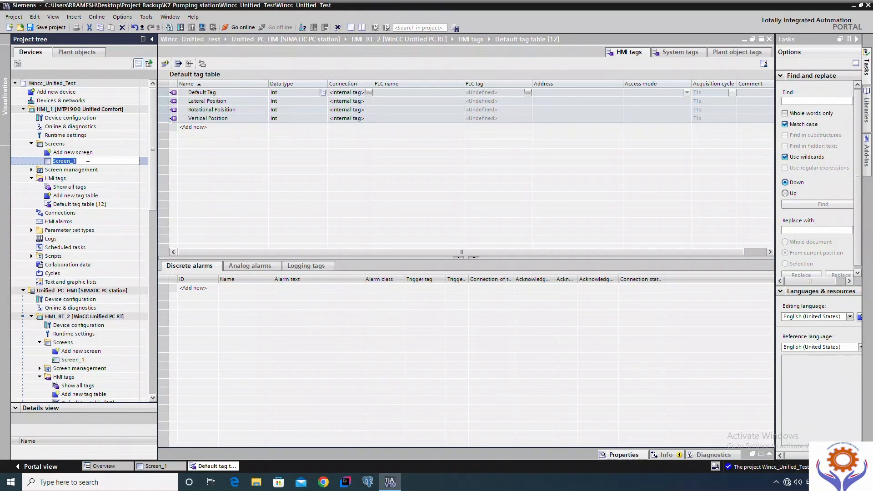
pyautogui.click(196, 157)
pyautogui.doubleClick(86, 161)
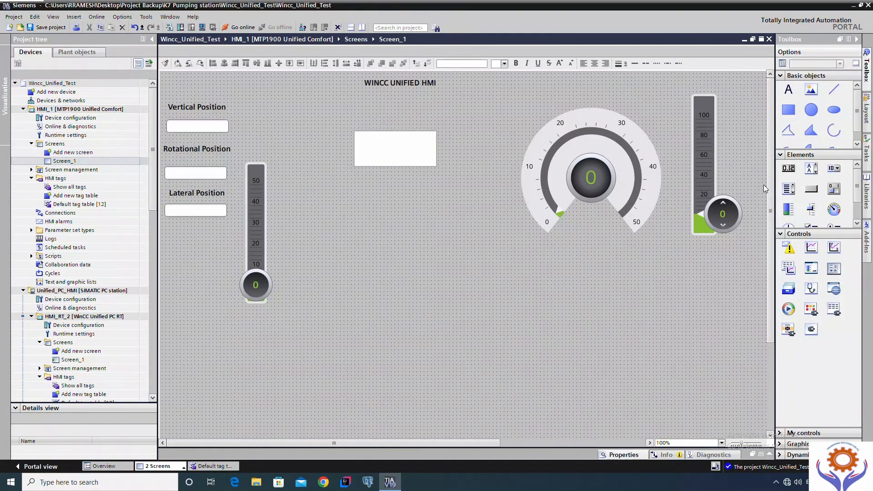
# - Examine the process value tags assigned to the slider, Lateral Position field and bar on HMI_1's Screen_1
pyautogui.moveTo(772, 180)
pyautogui.mouseDown()
pyautogui.moveTo(773, 259)
pyautogui.moveTo(767, 169)
pyautogui.mouseUp()
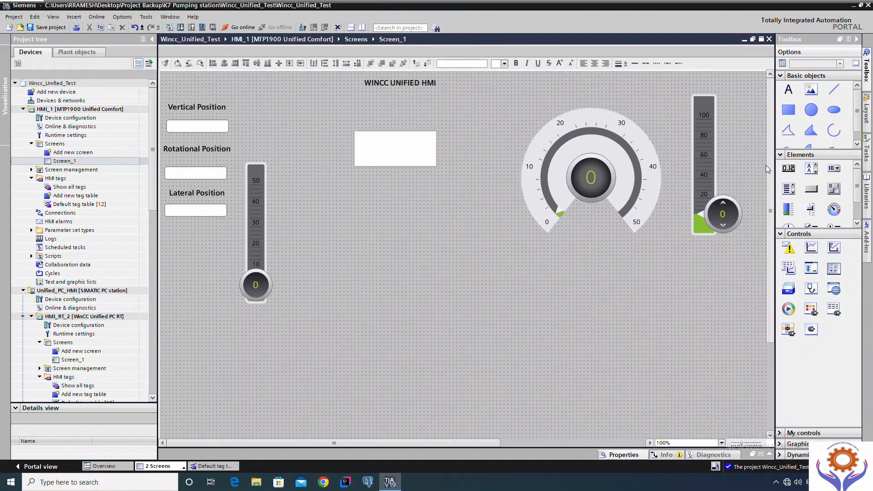
pyautogui.click(196, 126)
pyautogui.click(410, 149)
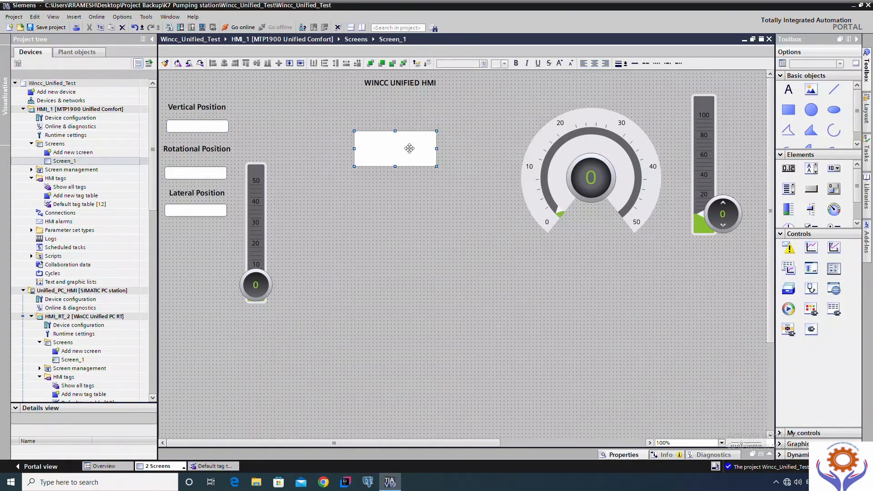
pyautogui.scroll(-3, 771, 268)
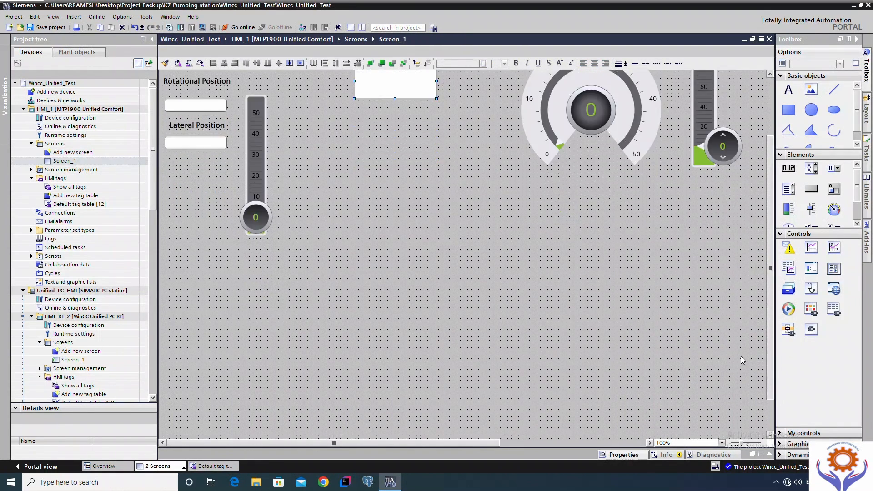
pyautogui.click(624, 455)
pyautogui.click(722, 143)
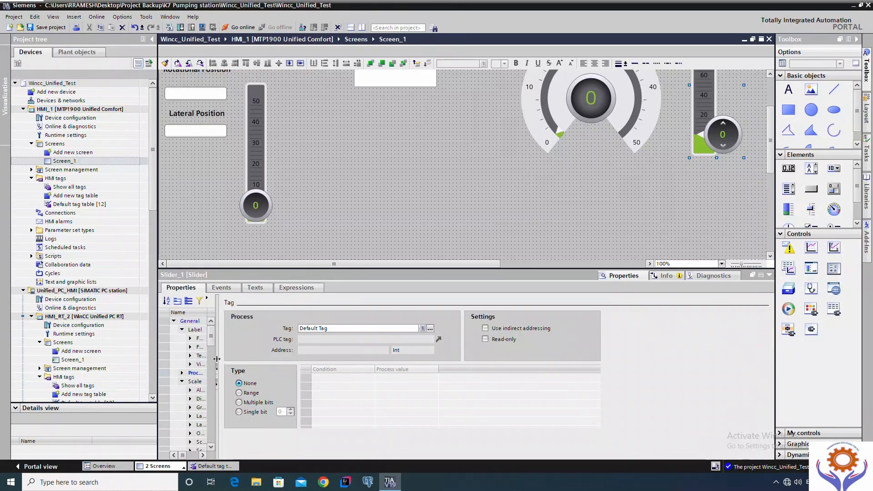
pyautogui.moveTo(217, 359); pyautogui.dragTo(315, 360)
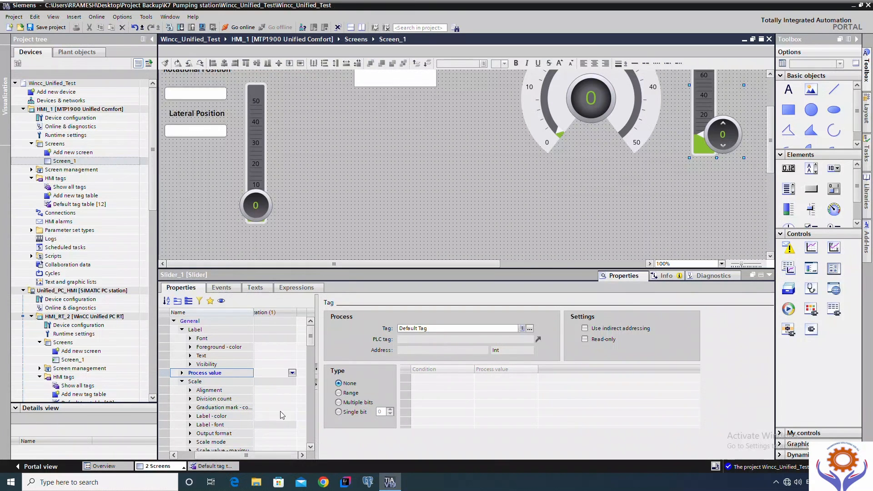
pyautogui.moveTo(317, 314); pyautogui.dragTo(354, 314)
pyautogui.click(307, 375)
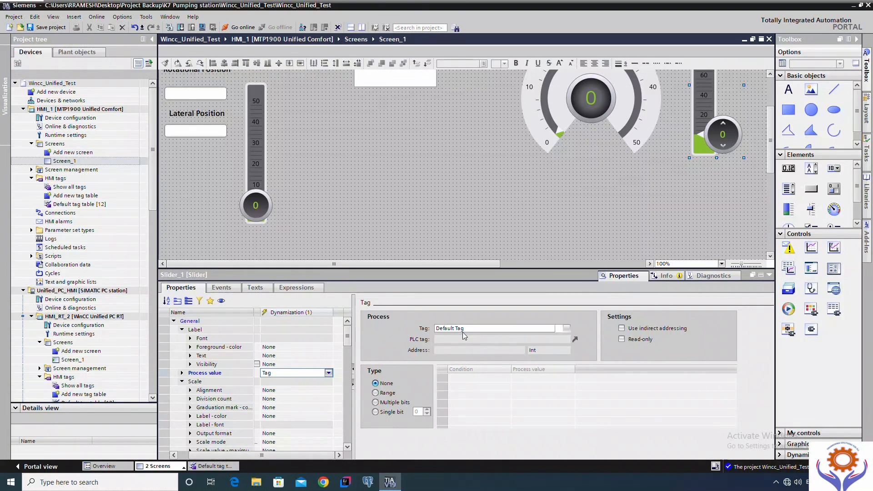
pyautogui.click(195, 131)
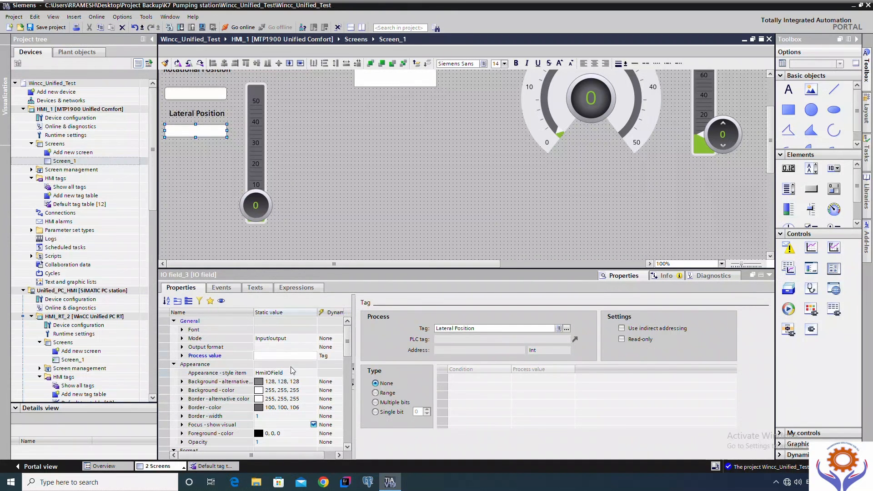
pyautogui.click(259, 186)
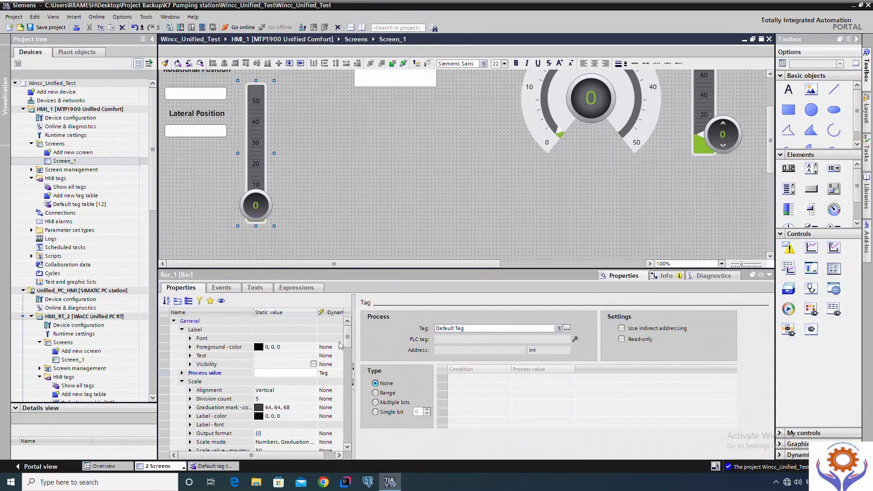
pyautogui.moveTo(773, 136); pyautogui.dragTo(773, 69)
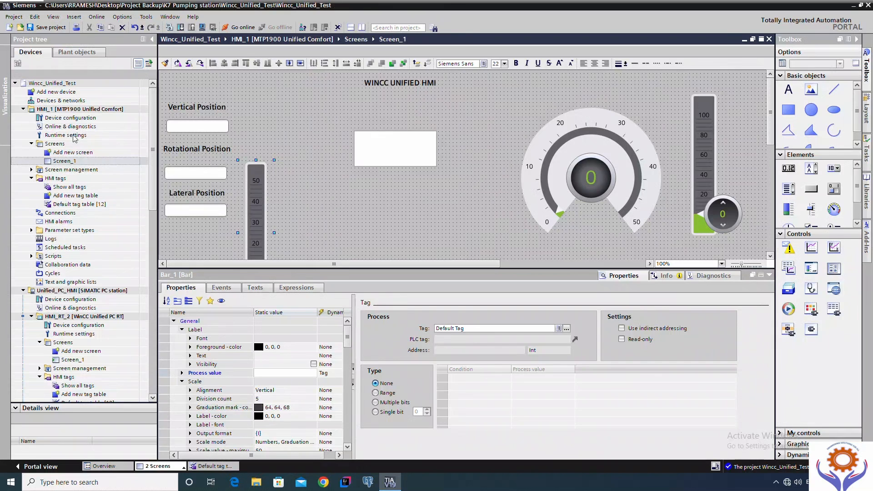
# - Save the project and try to start the simulation of HMI_1
pyautogui.click(76, 110)
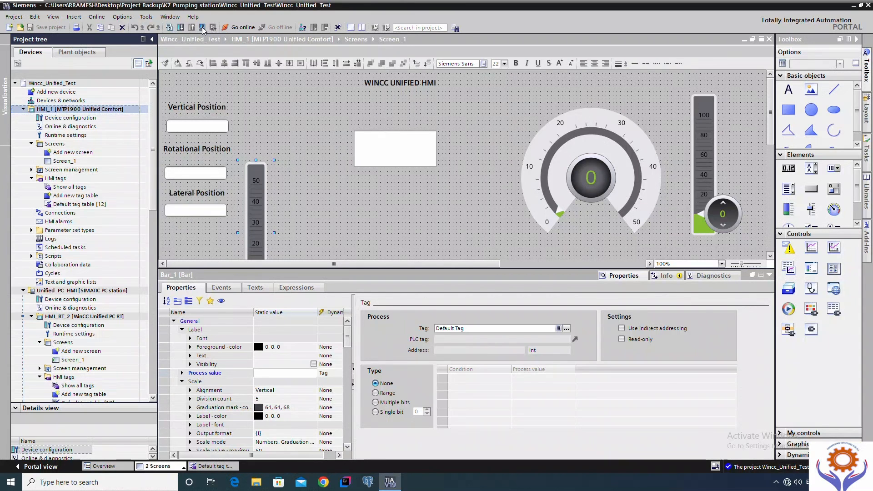
pyautogui.click(92, 109)
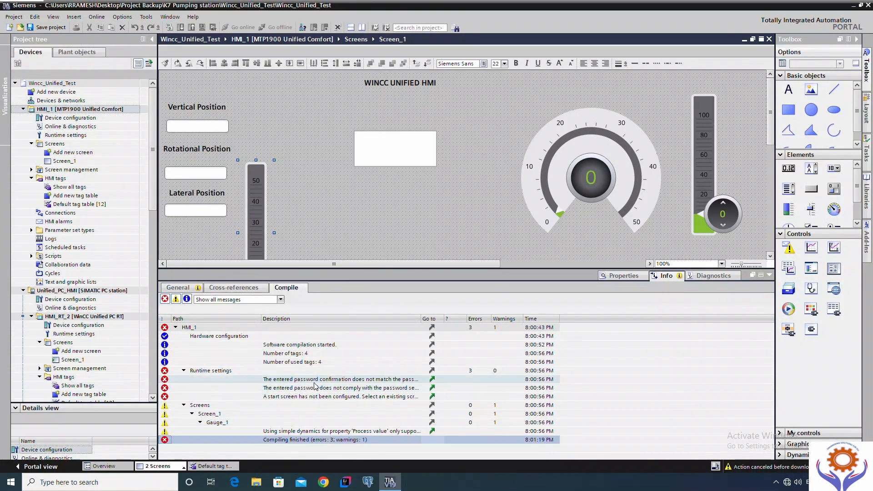
pyautogui.click(96, 111)
pyautogui.rightClick(96, 111)
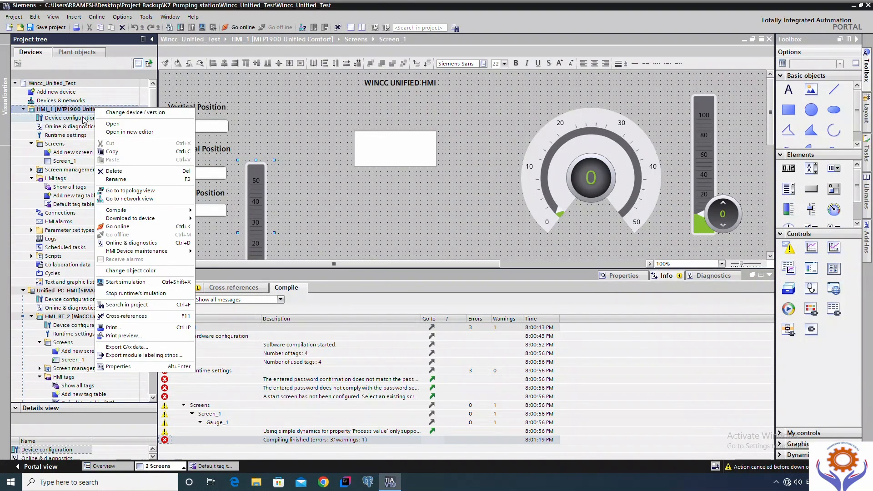
pyautogui.click(82, 119)
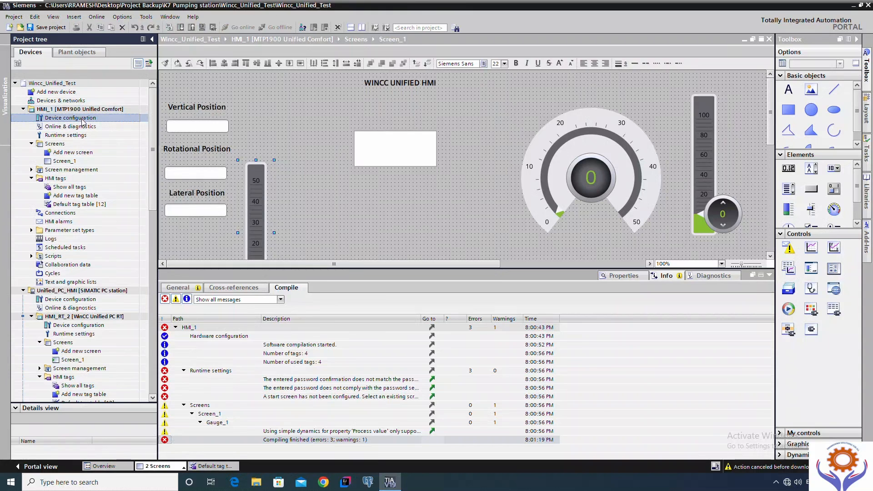
# - Deactivate encrypted transfer in HMI_1's runtime settings and save the project
pyautogui.doubleClick(83, 120)
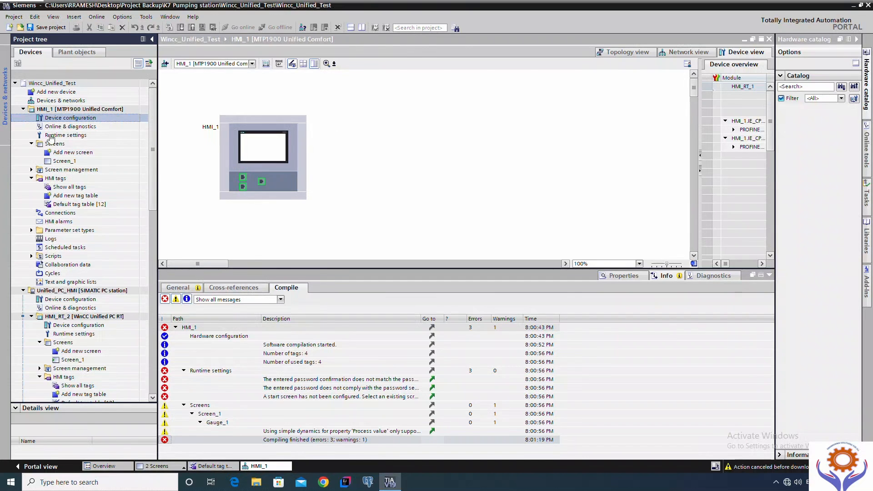
pyautogui.doubleClick(82, 135)
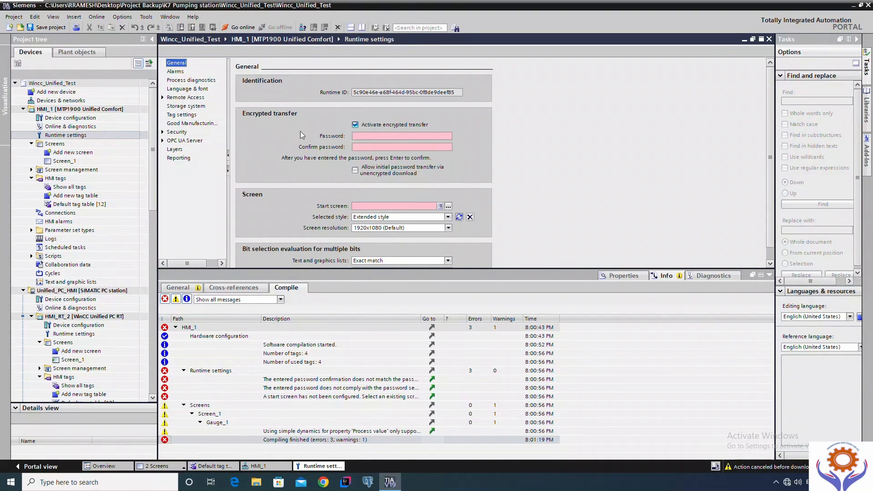
pyautogui.click(354, 125)
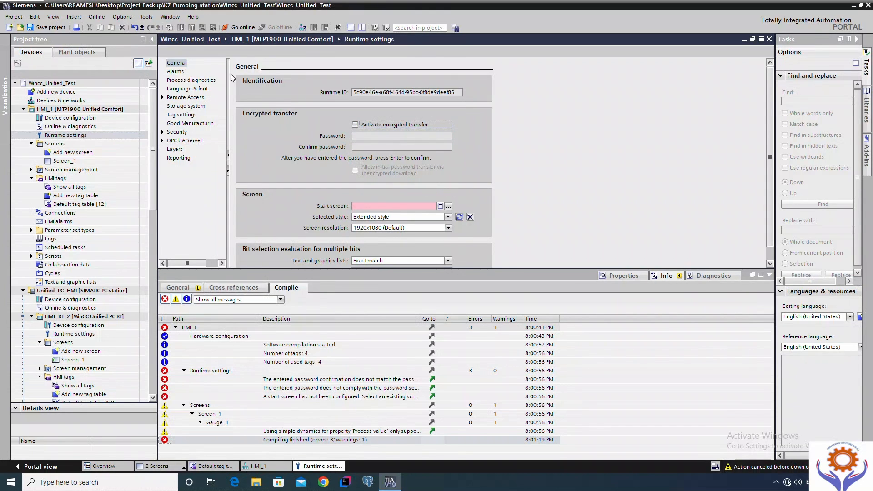
pyautogui.click(41, 29)
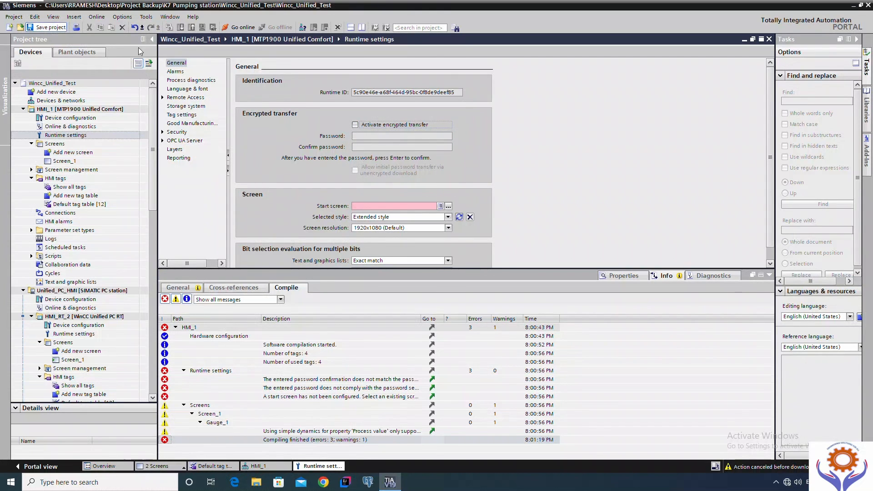
# - Open the program settings and examine the Security pages for PLC access protection, access protection and default settings
pyautogui.click(131, 17)
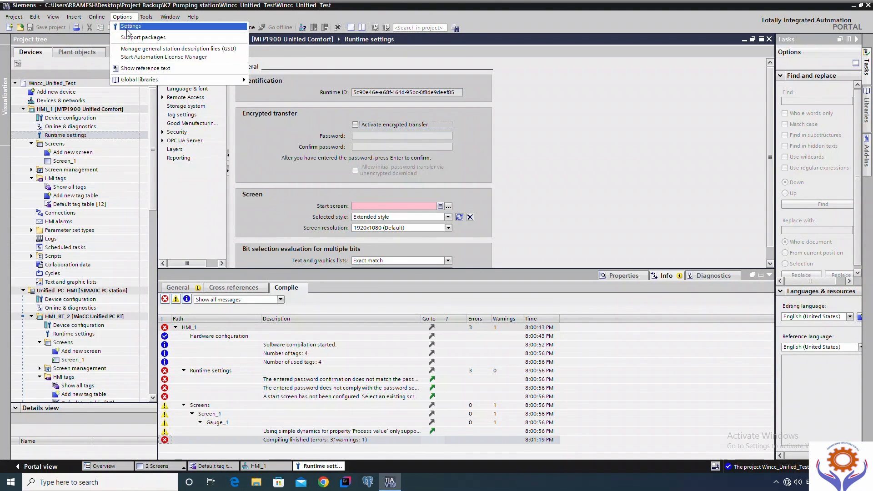
pyautogui.click(127, 28)
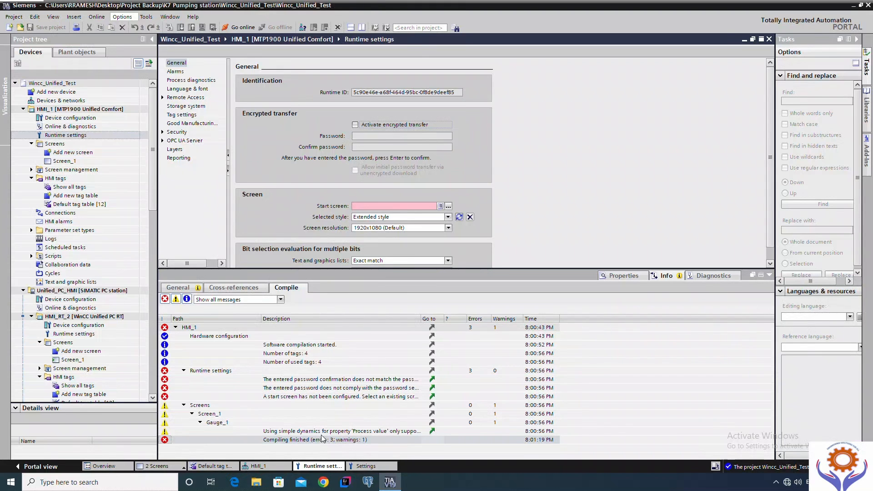
pyautogui.doubleClick(312, 390)
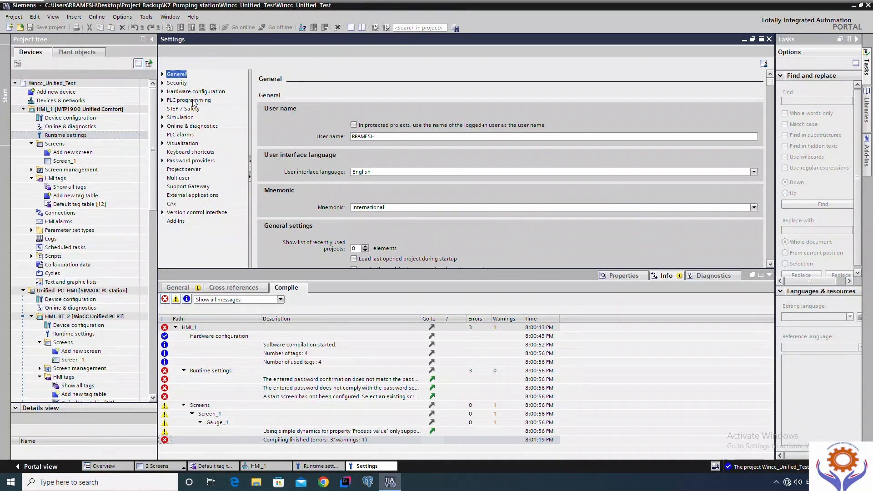
pyautogui.click(164, 85)
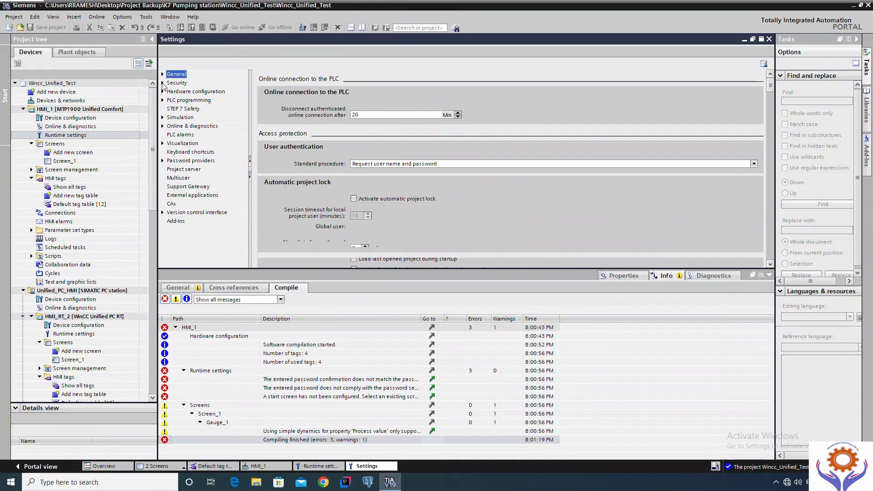
pyautogui.click(163, 84)
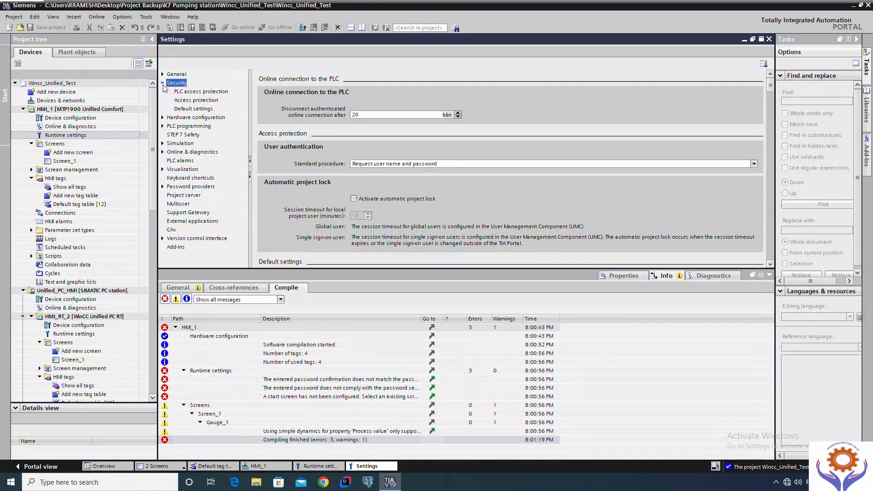
pyautogui.click(202, 92)
pyautogui.click(205, 101)
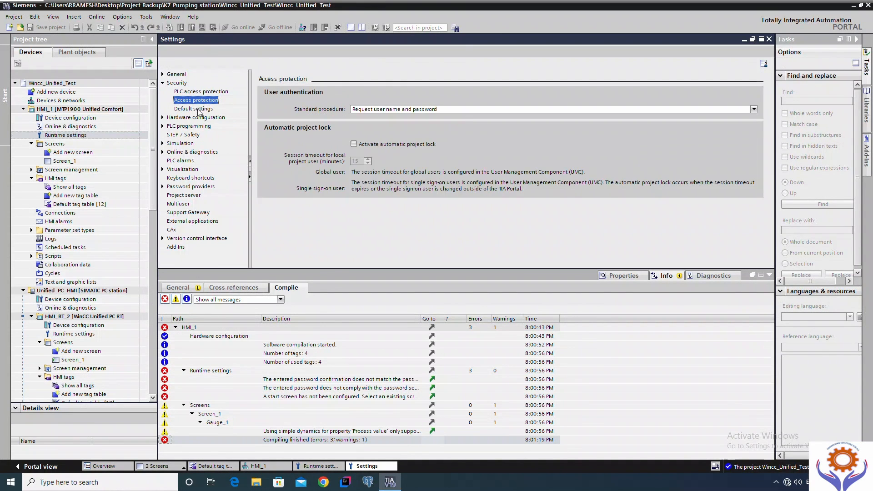
pyautogui.click(199, 110)
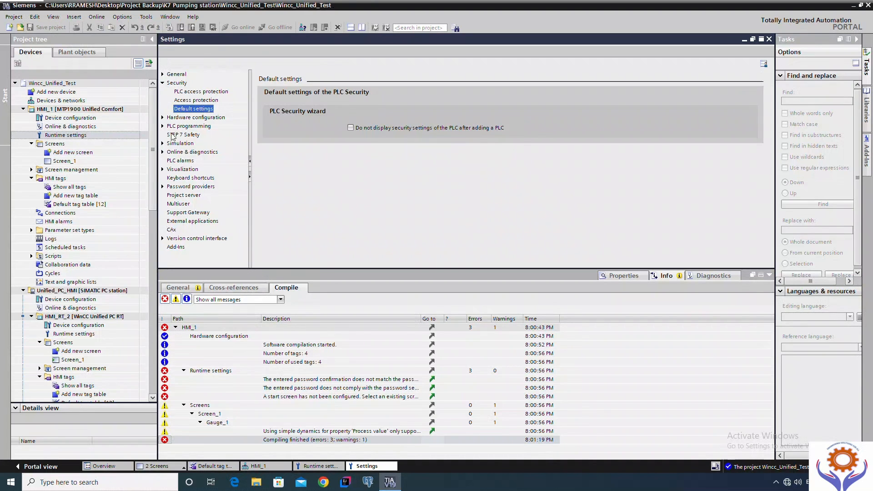
# - Examine the Simulation settings down to the encrypted simulation transfer for WinCC Unified, and close the settings
pyautogui.click(179, 144)
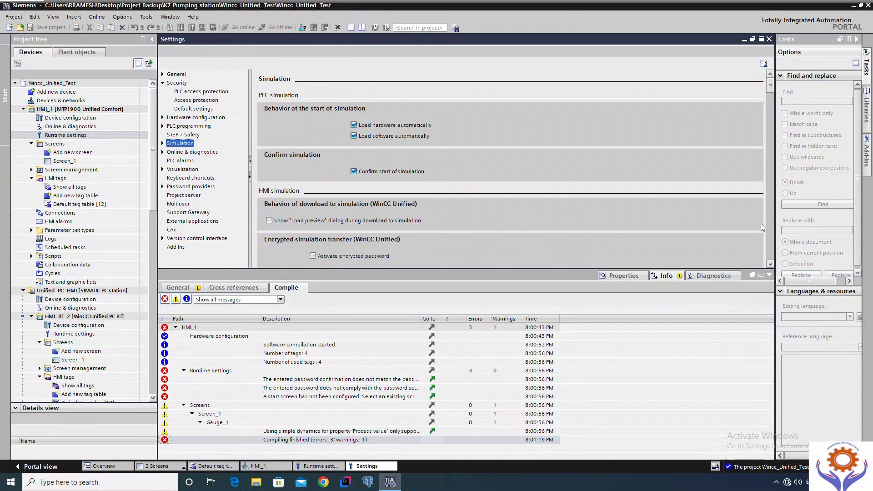
pyautogui.click(770, 264)
pyautogui.click(770, 264)
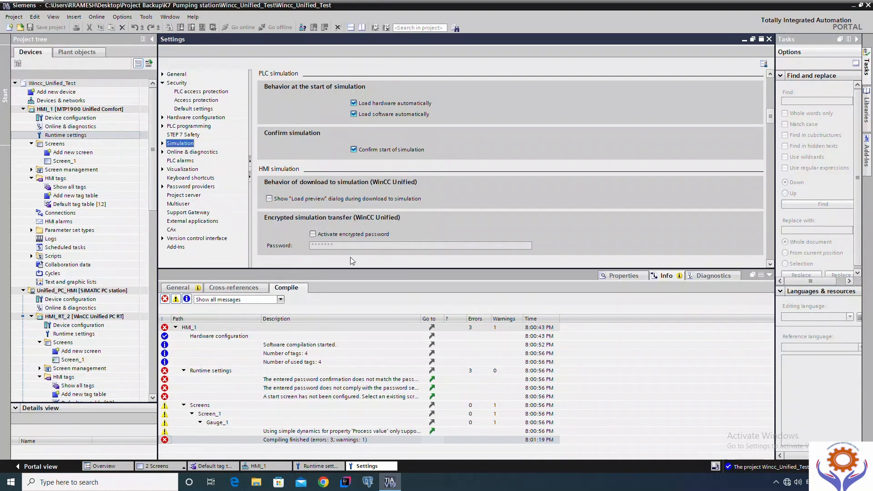
pyautogui.click(769, 39)
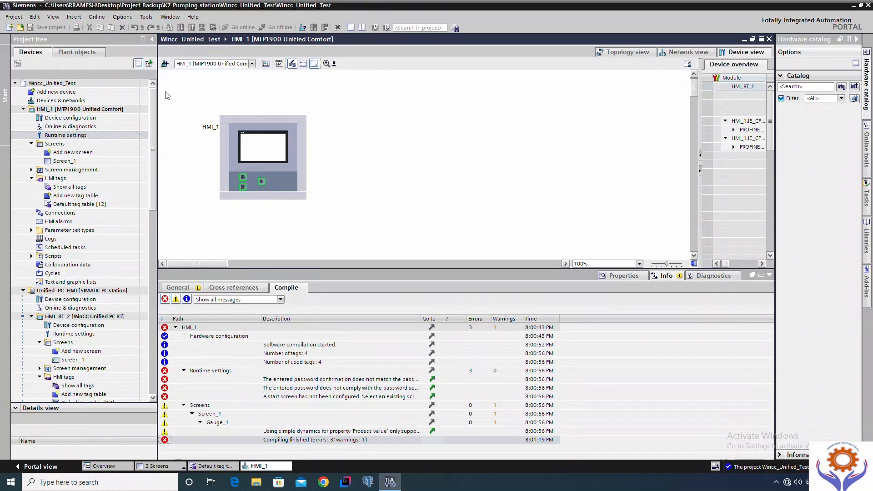
# - Try to start the simulation of HMI_1 and open the runtime settings from the start screen error in the compile results
pyautogui.click(74, 111)
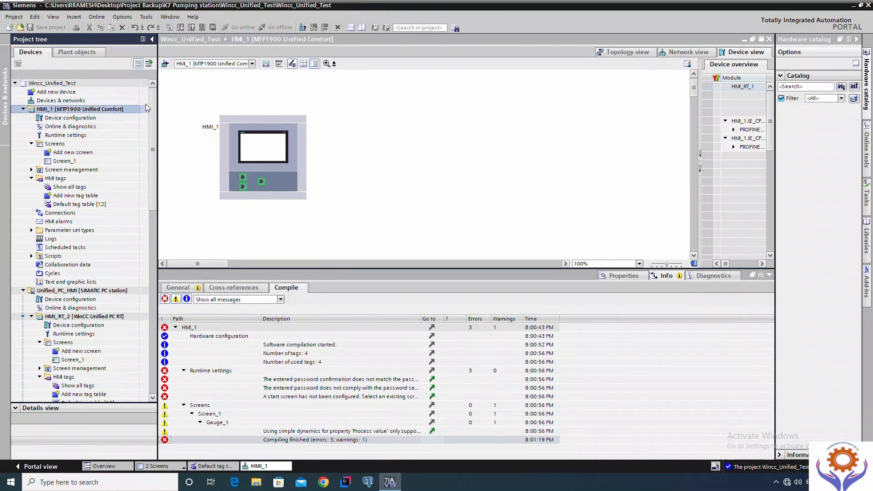
pyautogui.click(203, 28)
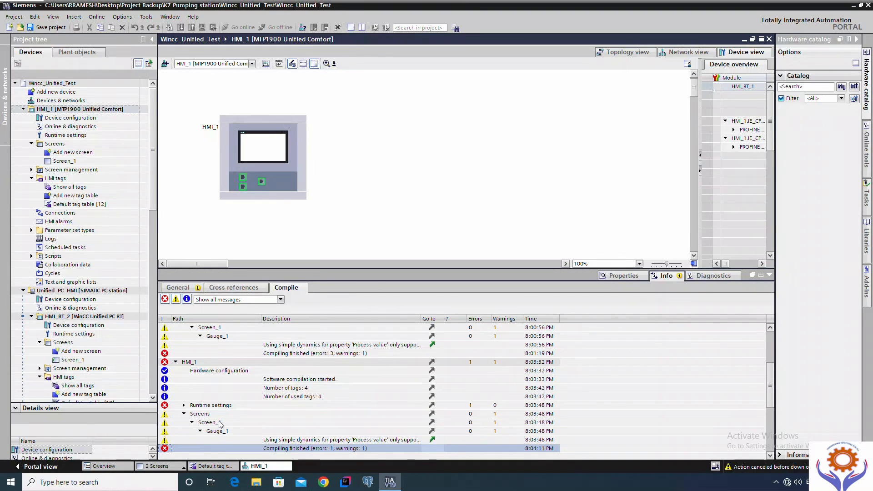
pyautogui.click(184, 406)
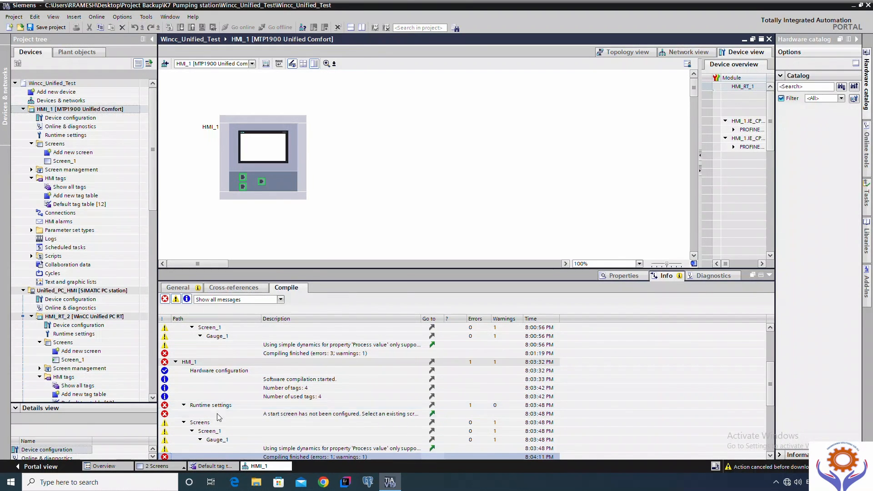
pyautogui.click(309, 416)
pyautogui.doubleClick(366, 415)
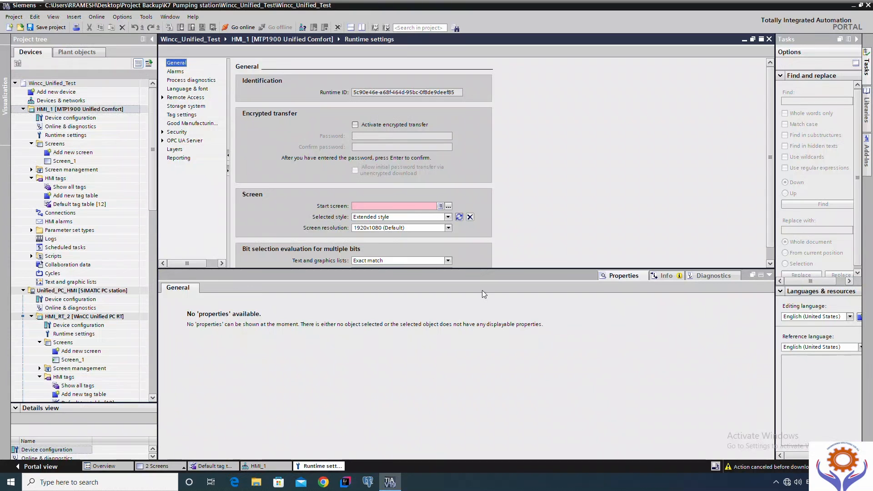
# - Set Screen_1 as the start screen in HMI_1's runtime settings, save the project and close the runtime settings
pyautogui.click(441, 206)
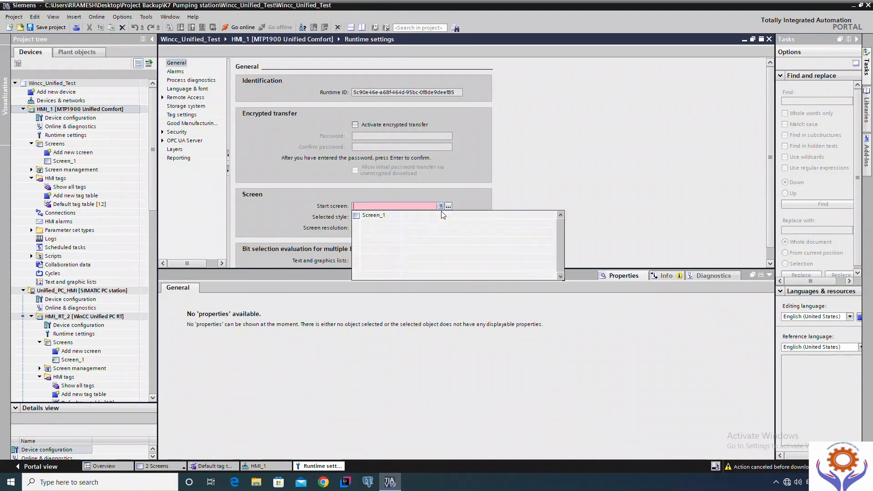
pyautogui.click(359, 217)
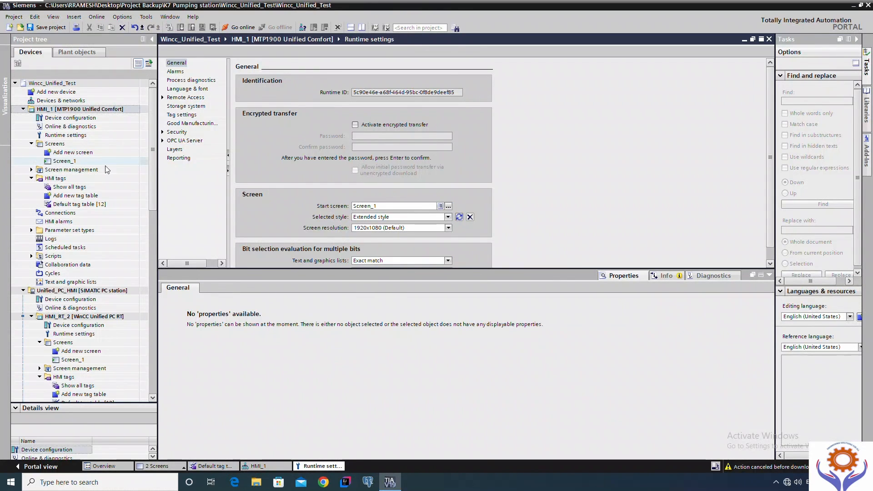
pyautogui.hotkey('ctrl', 's')
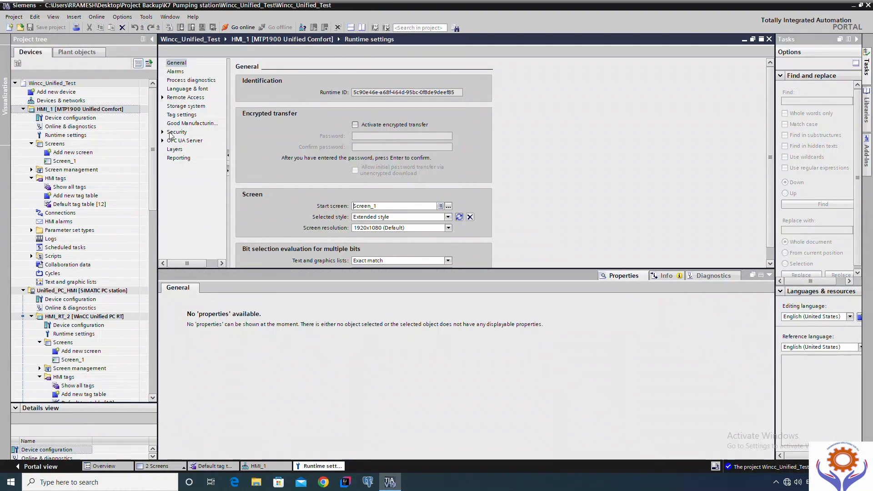
pyautogui.click(770, 39)
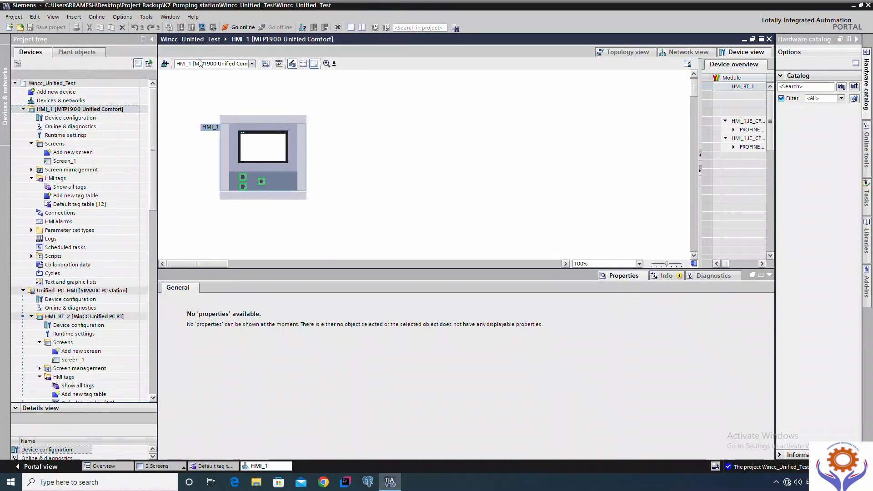
# - Show the network view with HMI_1 selected and start its simulation
pyautogui.click(204, 31)
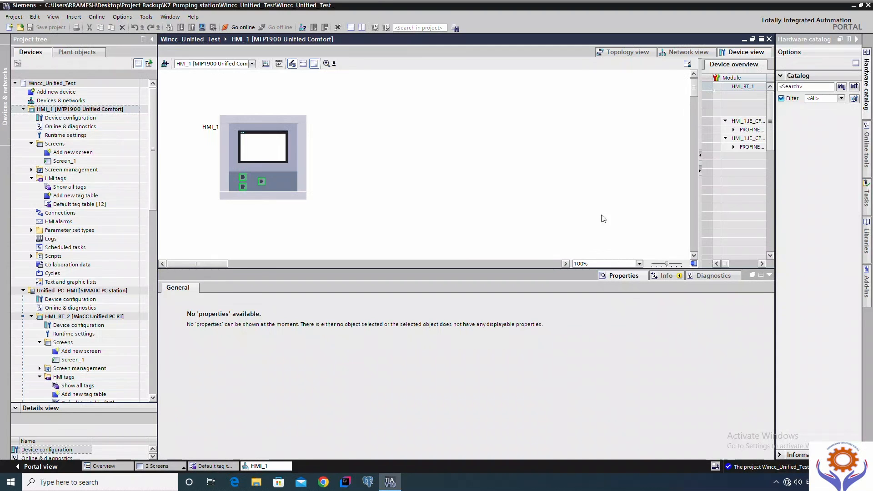
pyautogui.click(687, 52)
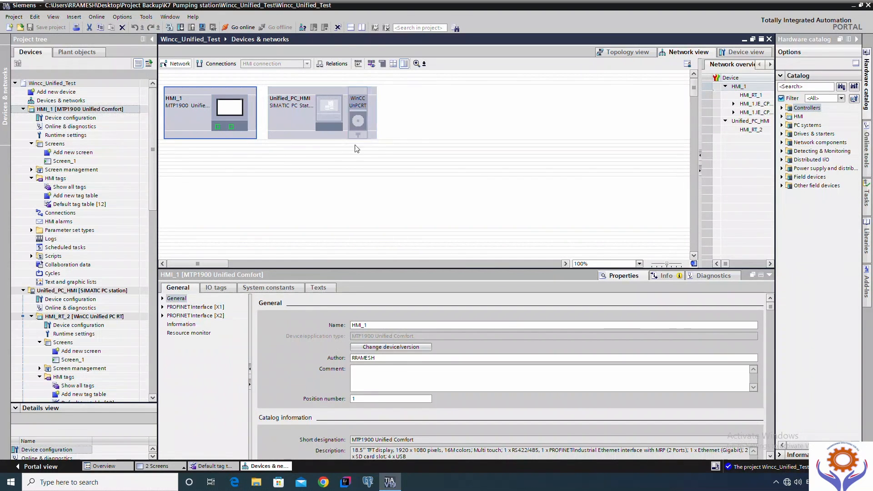
pyautogui.click(202, 27)
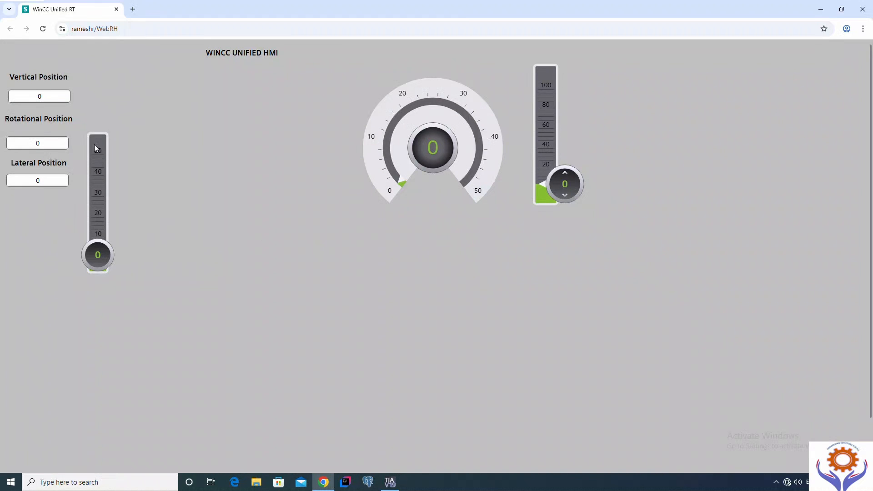
# - Raise the slider beside the gauge to 17 in the running HMI screen
pyautogui.click(39, 97)
pyautogui.moveTo(568, 187); pyautogui.dragTo(563, 177)
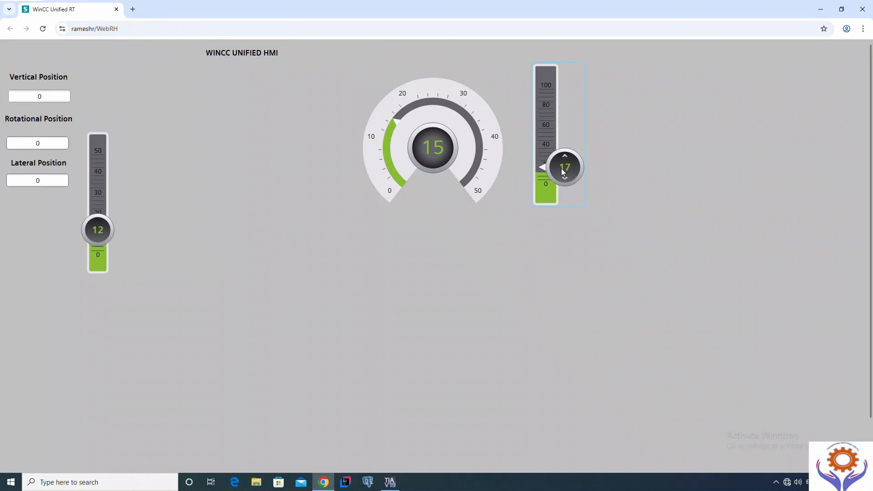
# - Set Vertical Position to 250, Rotational Position to 90 and Lateral Position to 340 in the simulated screen
pyautogui.click(44, 97)
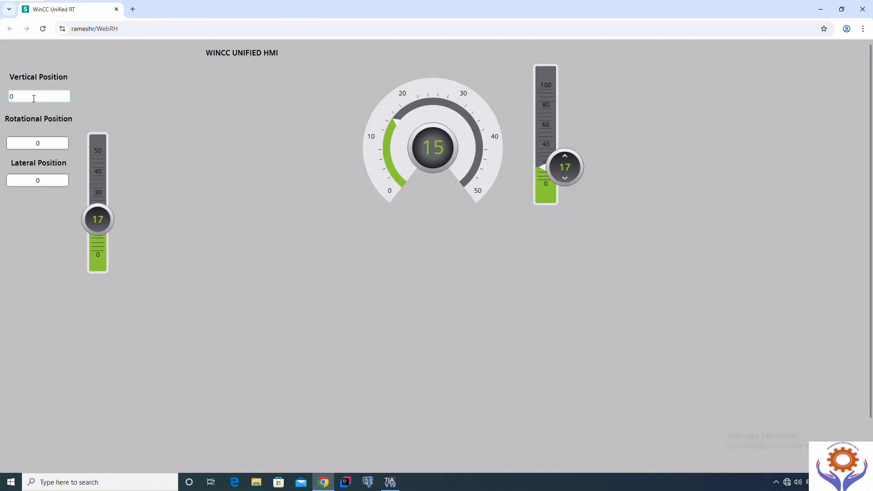
pyautogui.moveTo(33, 99); pyautogui.dragTo(4, 99)
pyautogui.write('250')
pyautogui.press('Return')
pyautogui.click(45, 142)
pyautogui.write('0')
pyautogui.press('Return')
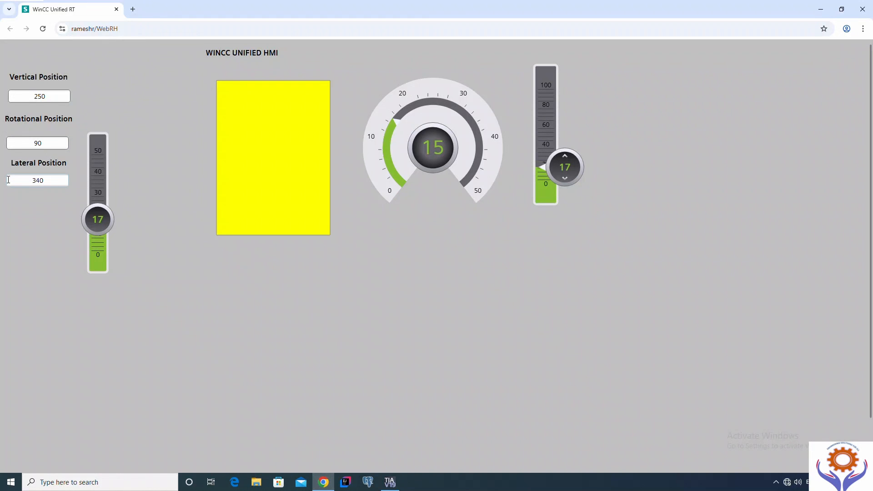
# - Raise the slider beside the gauge to 100, switch back to TIA Portal and minimize it
pyautogui.moveTo(563, 170); pyautogui.dragTo(583, 90)
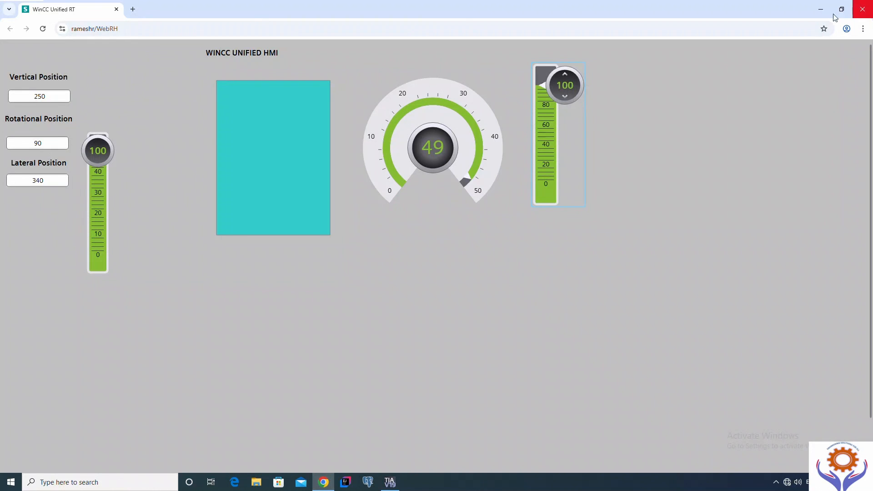
pyautogui.click(389, 483)
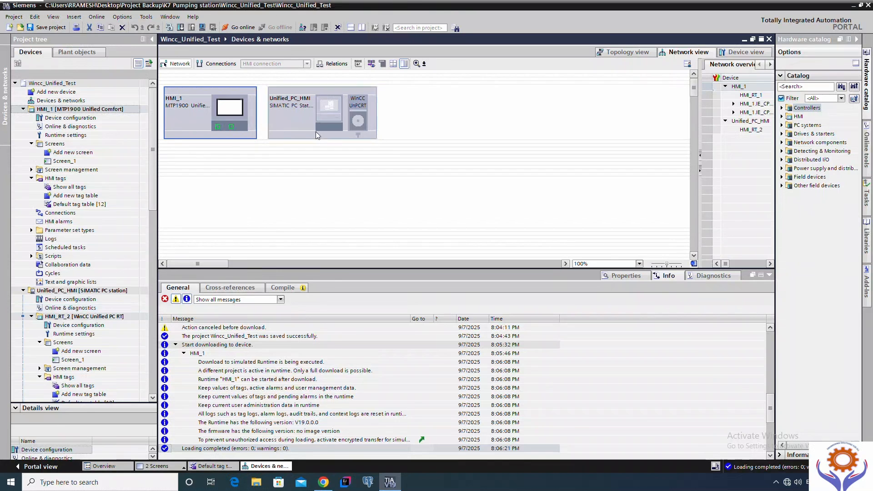
pyautogui.click(854, 6)
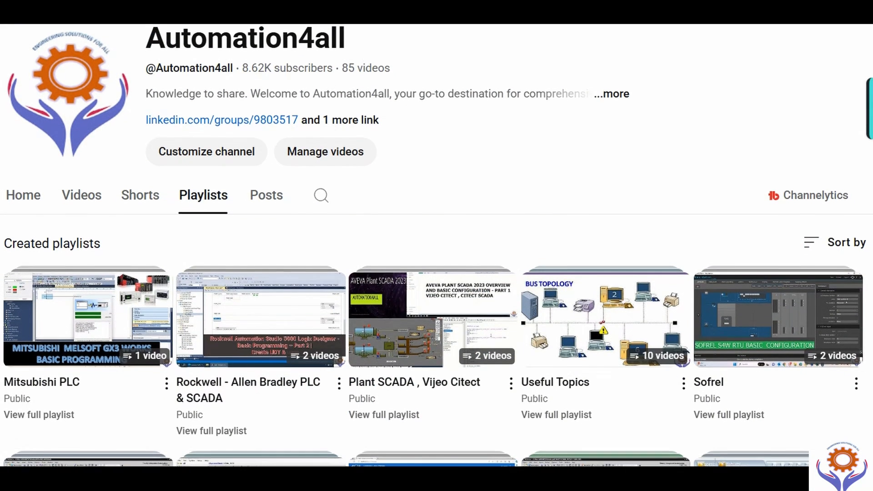
pyautogui.scroll(-3, 437, 246)
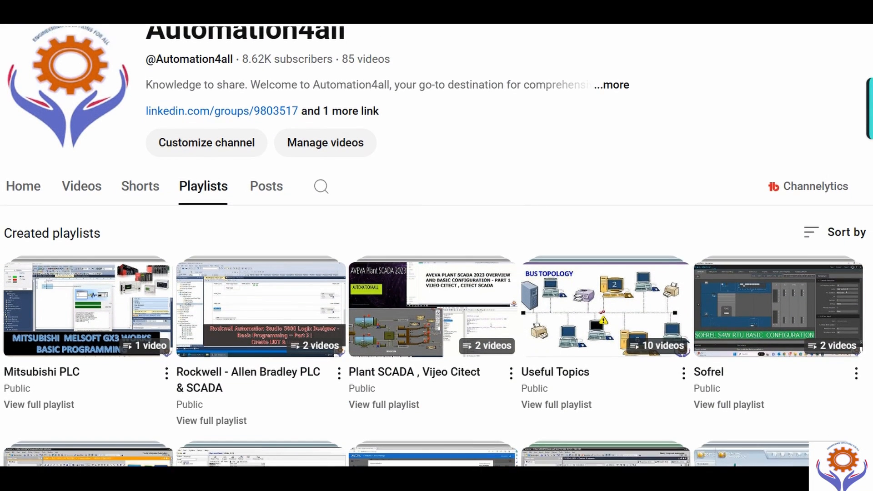
pyautogui.scroll(-4, 437, 245)
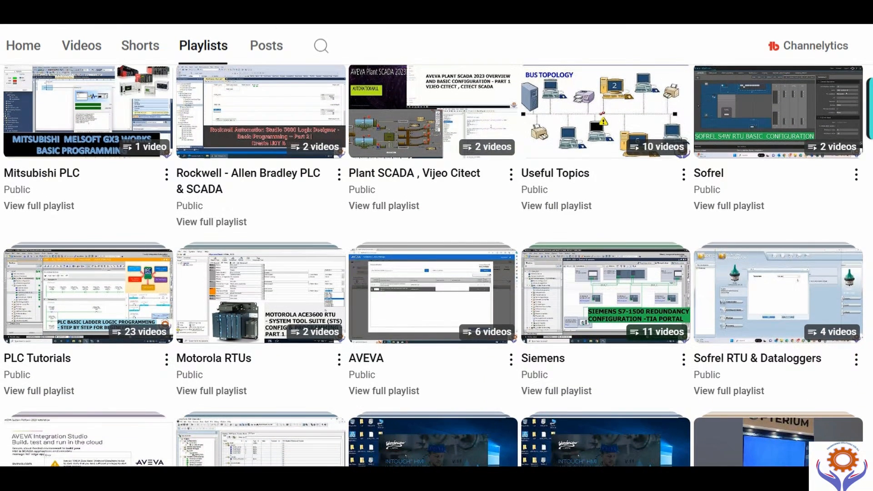
pyautogui.scroll(-4, 437, 266)
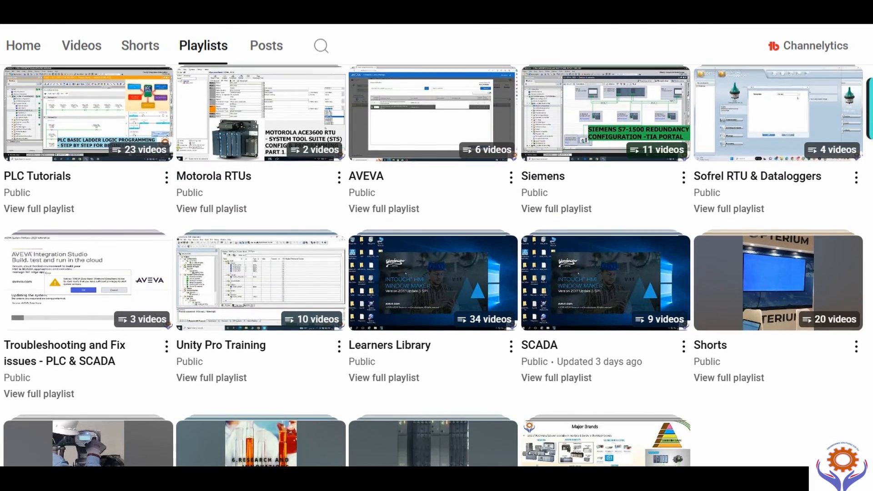
pyautogui.scroll(-2, 437, 266)
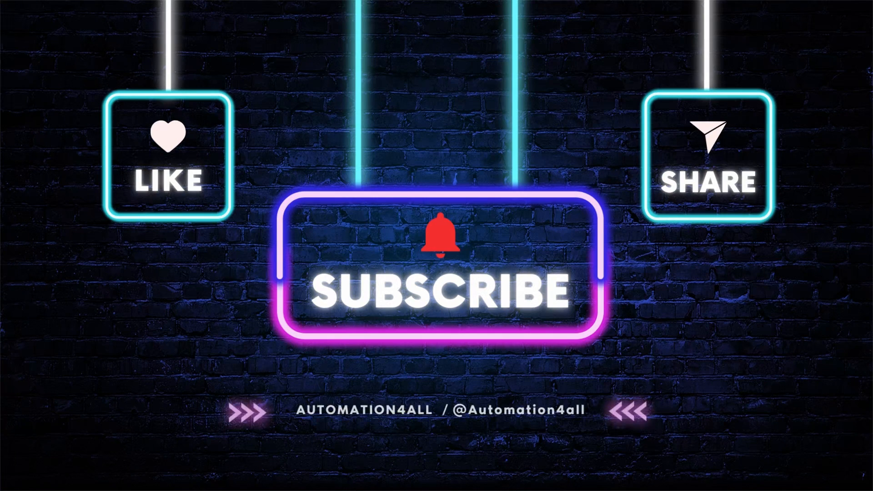